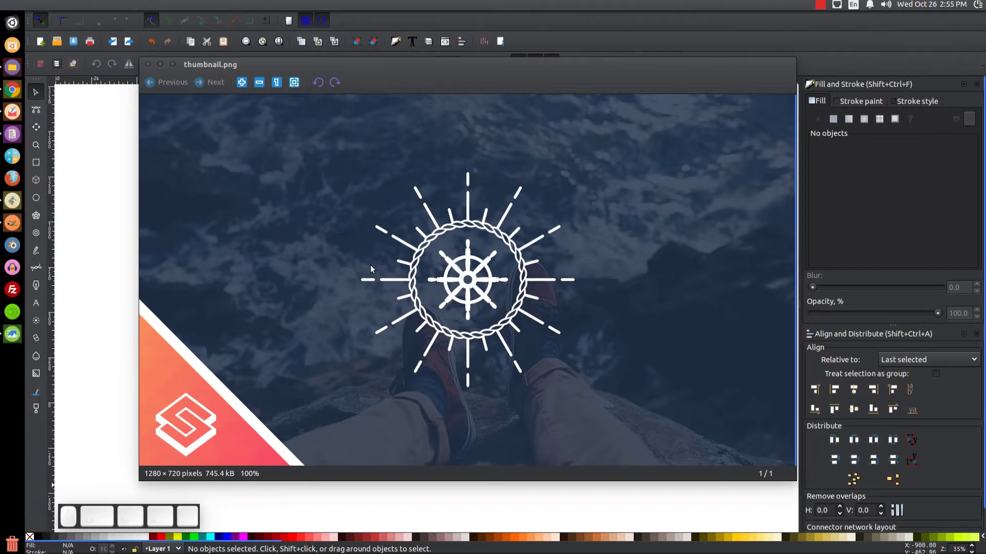
Minimize the thumbnail.png reference image and set the drawing's zoom to 1:1
left_click(161, 63)
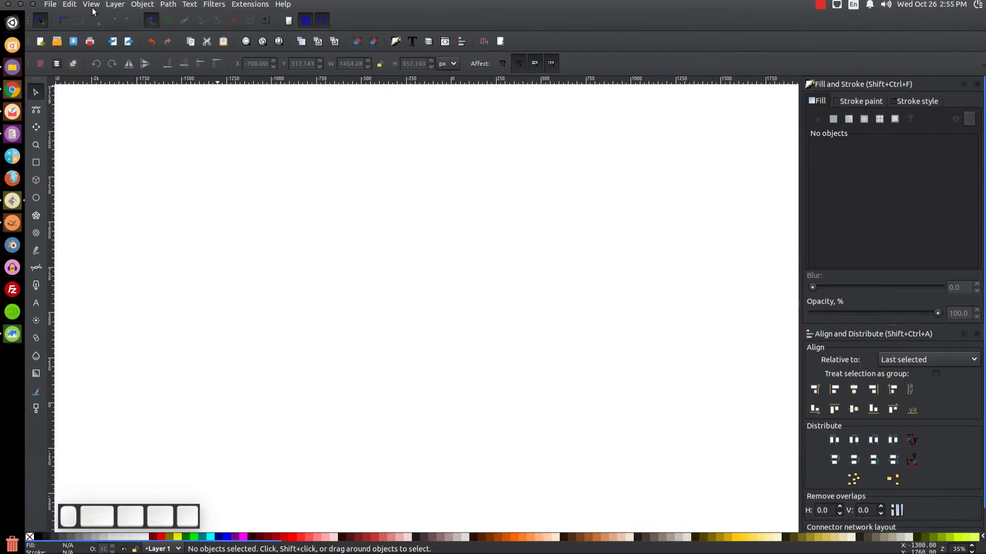
left_click(96, 8)
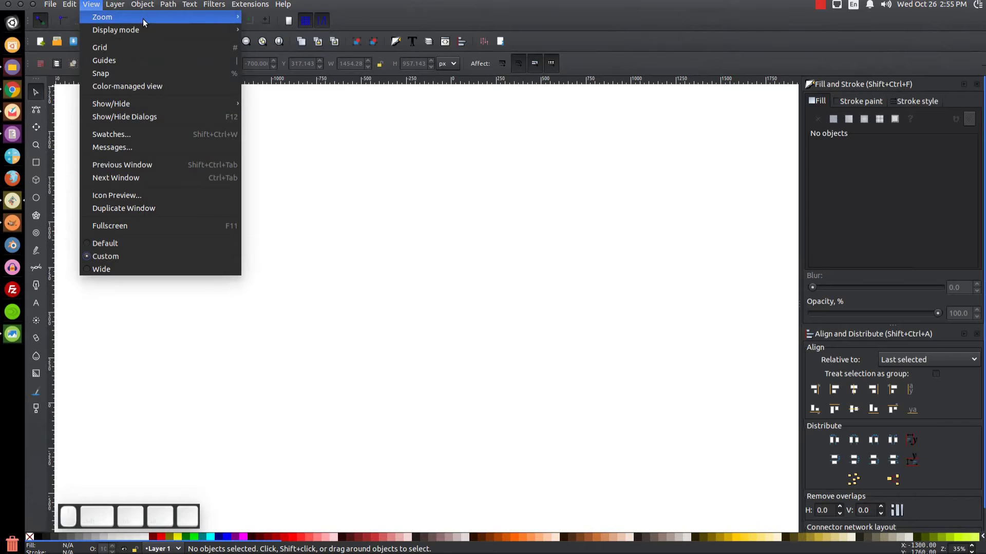
mouse_move(196, 17)
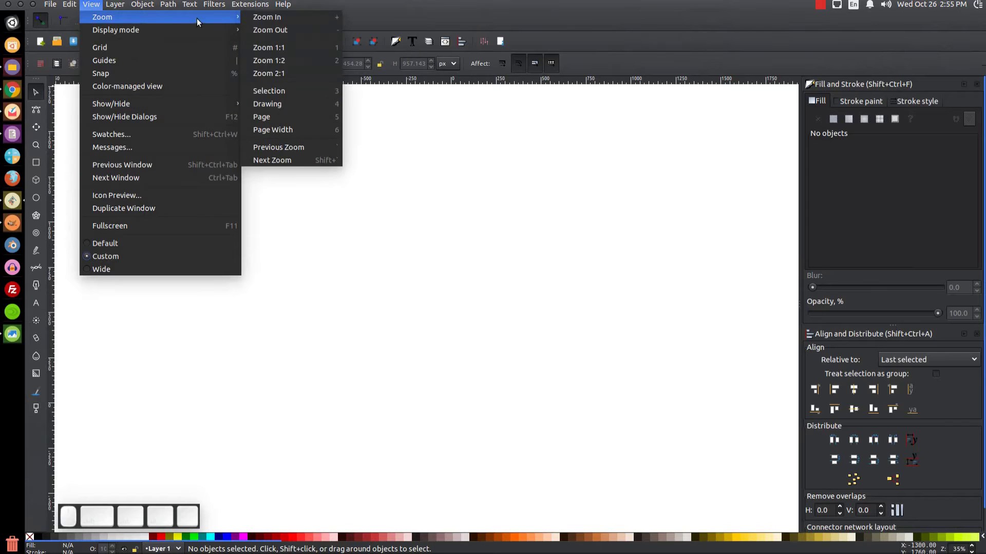
left_click(281, 47)
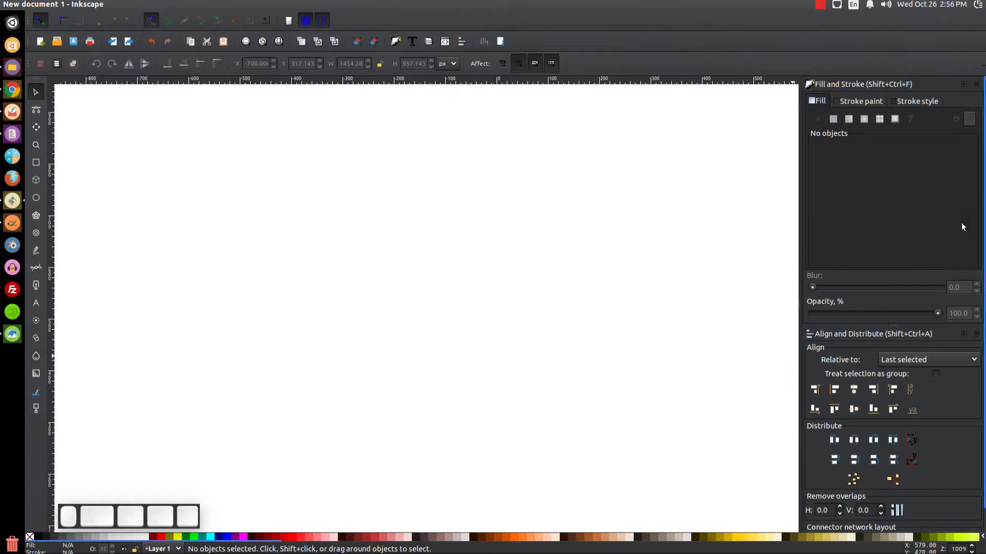
Close and reopen the Align and Distribute and Fill and Stroke dialogs, keeping alignment relative to Last selected
left_click(977, 85)
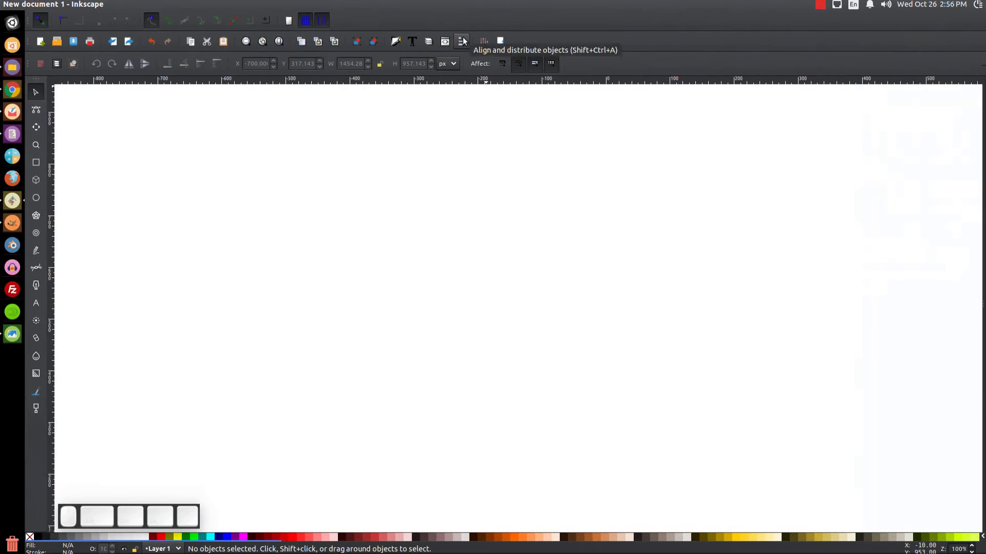
left_click(463, 41)
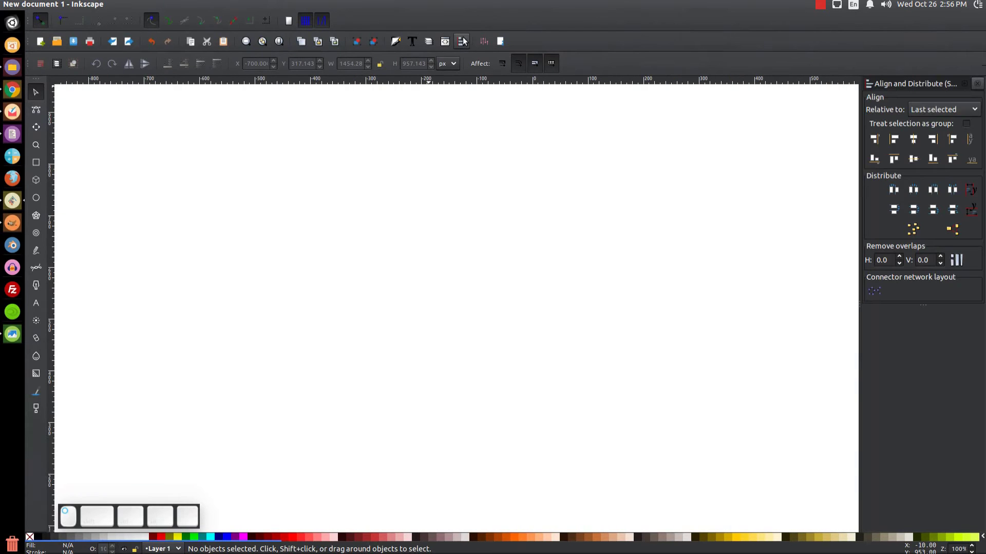
left_click(925, 110)
left_click(922, 112)
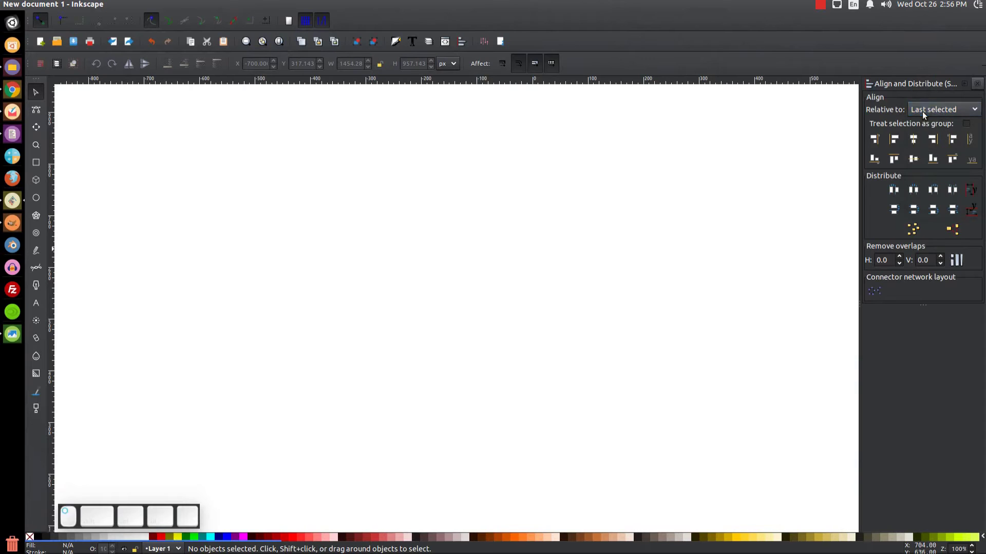
left_click(395, 41)
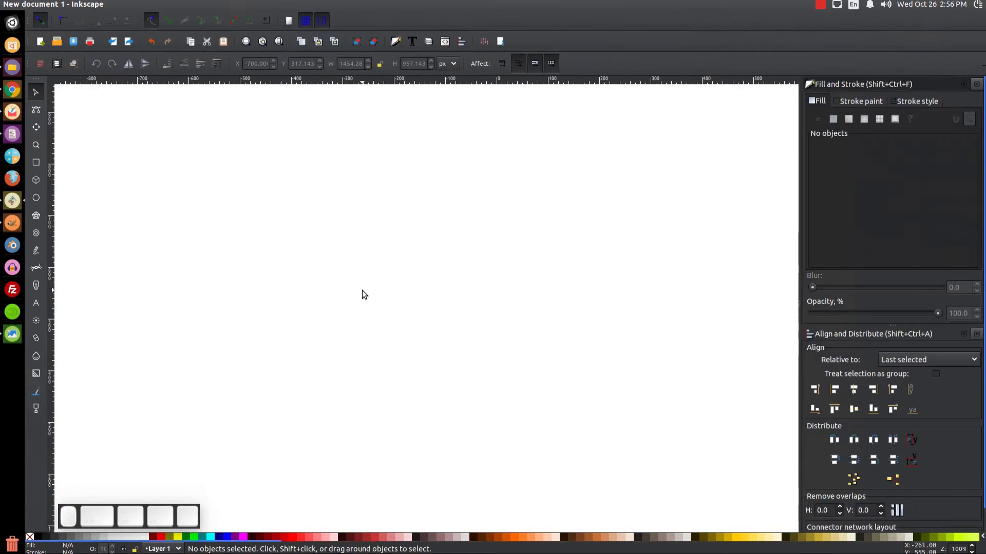
Check the rope in the reference image and draw a straight horizontal line about 430 px long with the Bezier tool
left_click(12, 335)
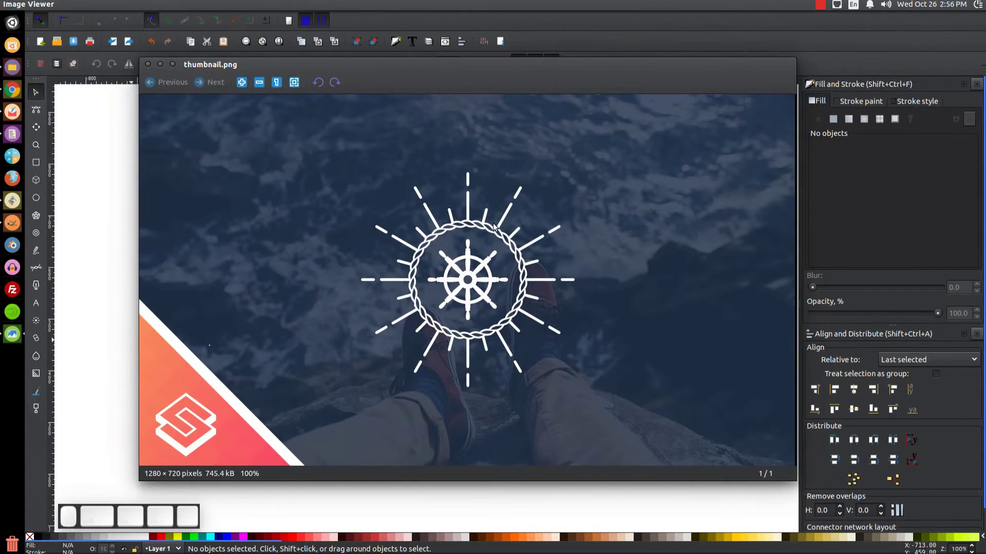
left_click(160, 64)
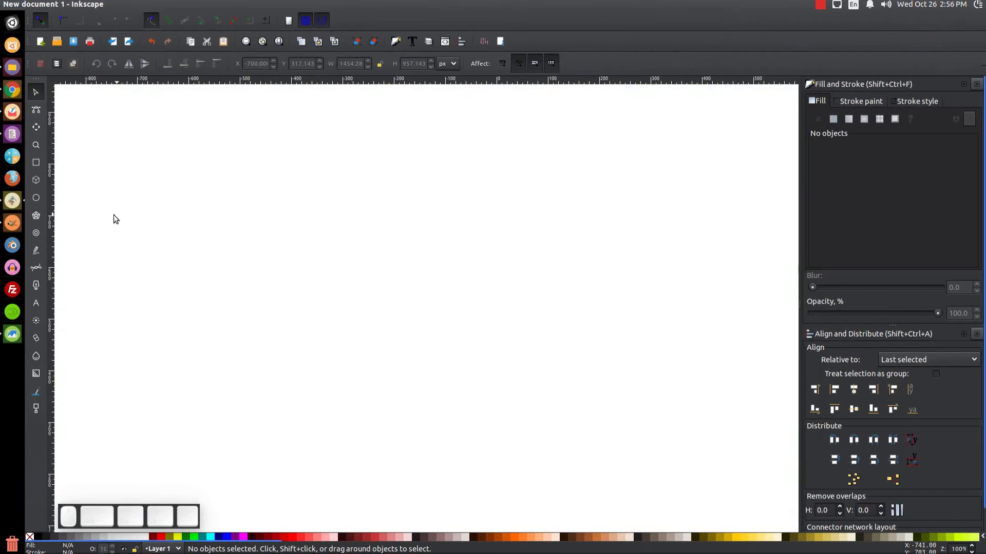
left_click(35, 267)
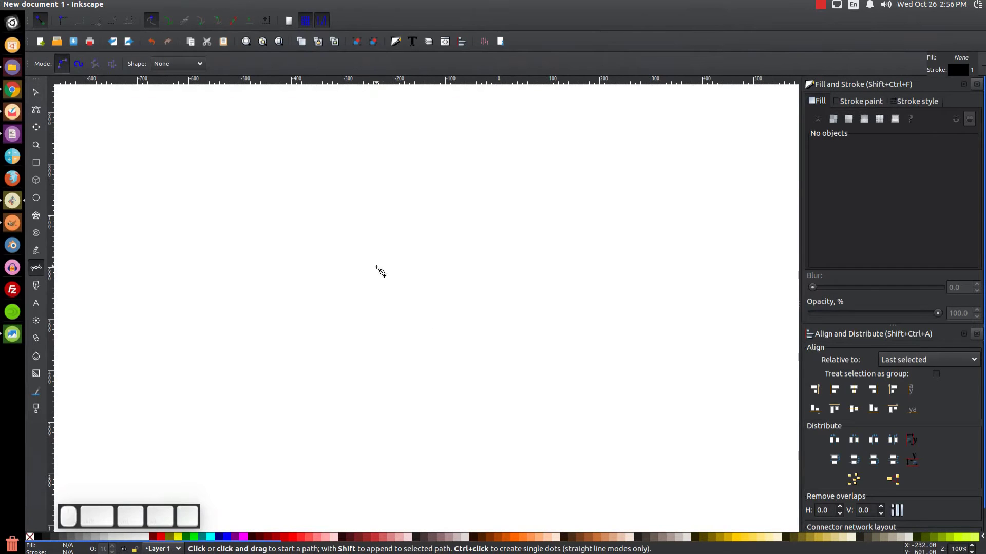
left_click(323, 266)
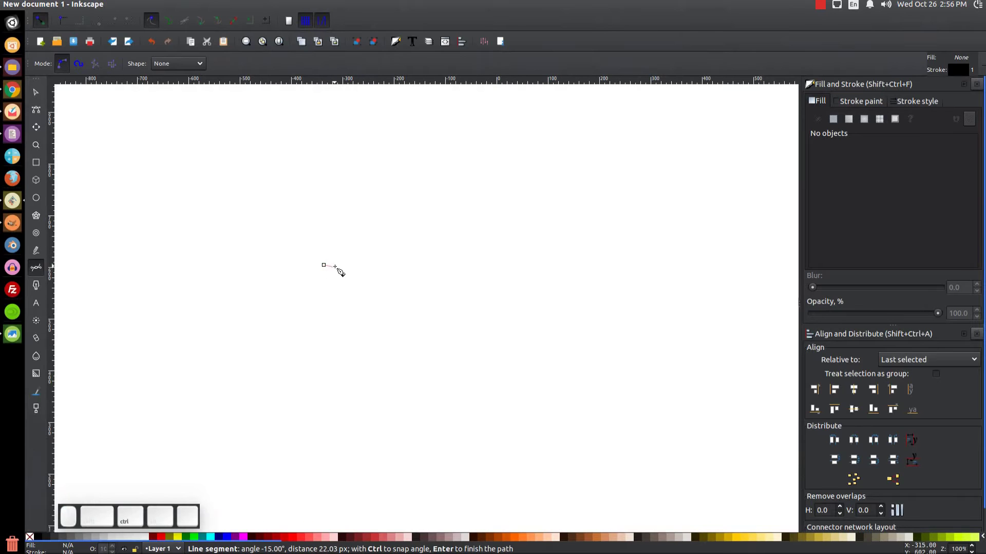
left_click(544, 265)
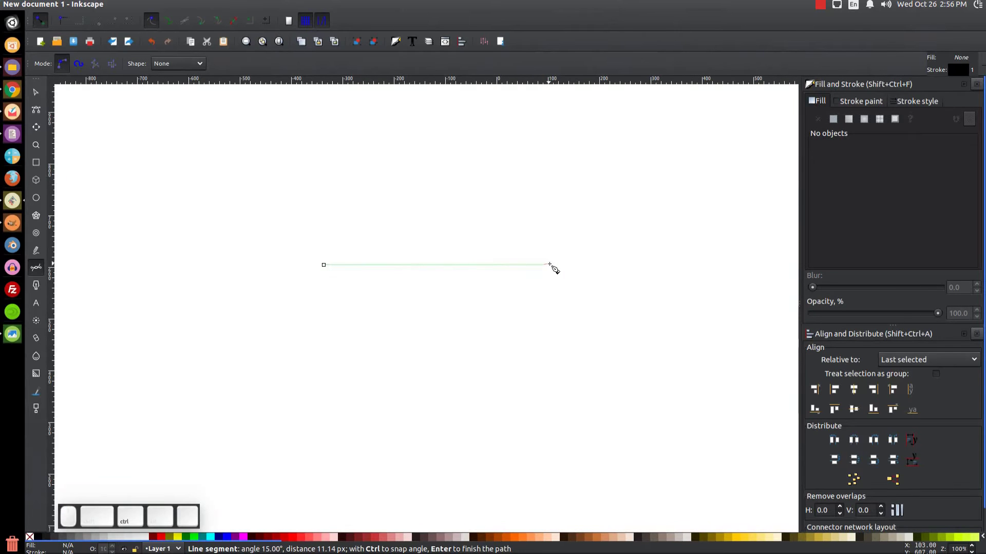
key("Return")
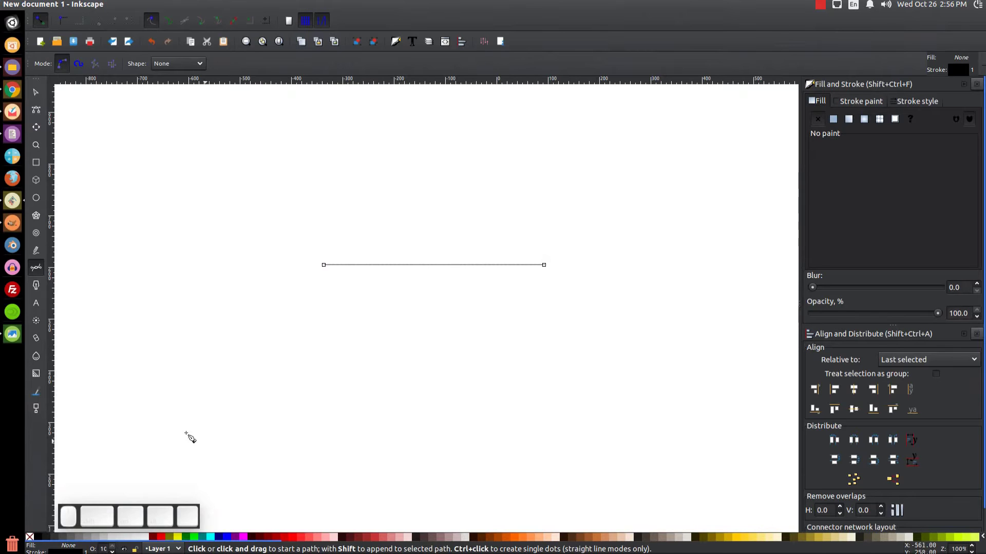
Bend the line into a smooth S-shaped wave by curving the segment and adjusting the handles of both end nodes
left_click(36, 110)
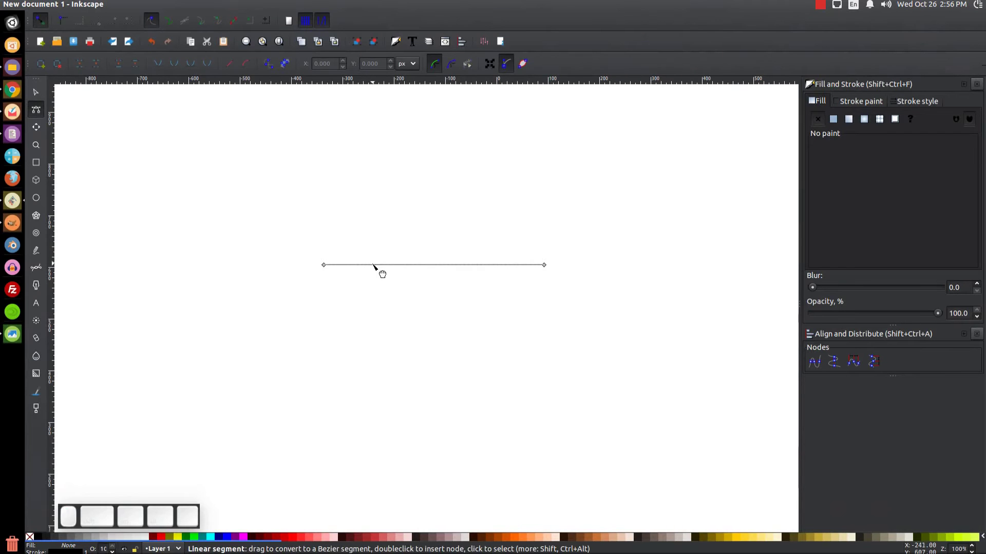
left_click_drag(378, 265, 368, 234)
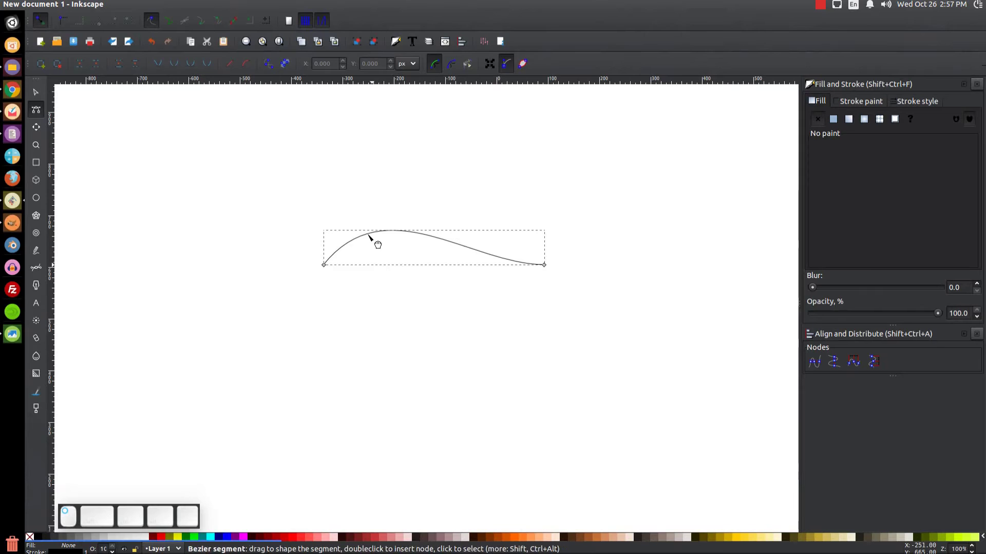
left_click(544, 265)
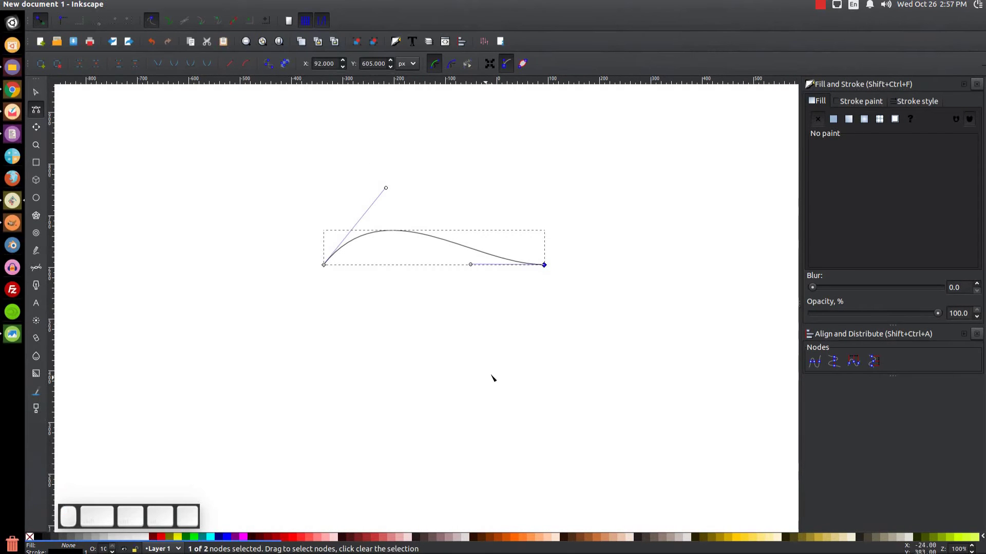
left_click_drag(470, 264, 464, 328)
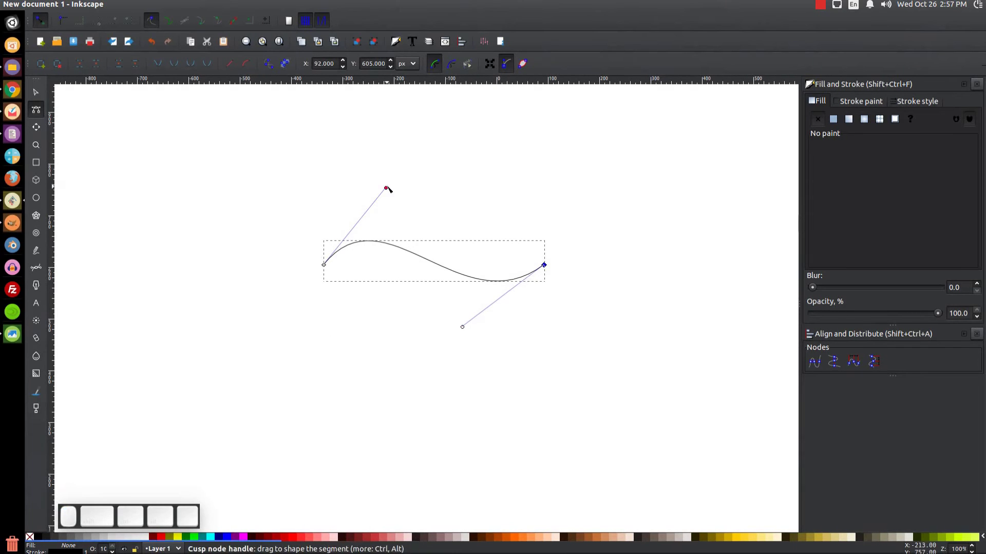
left_click_drag(386, 189, 424, 166)
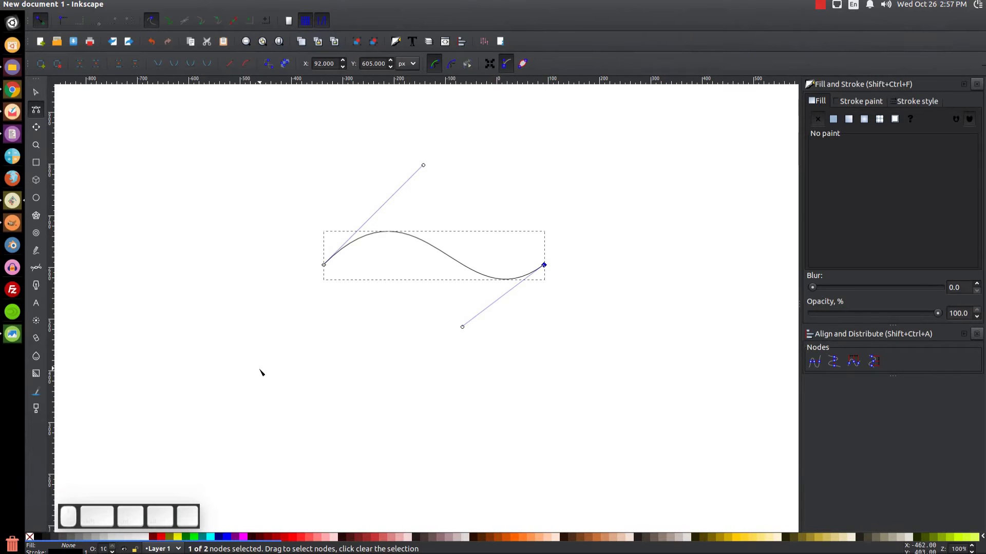
Convert the wave's stroke to a path and lower its opacity to 54.5%
left_click(36, 92)
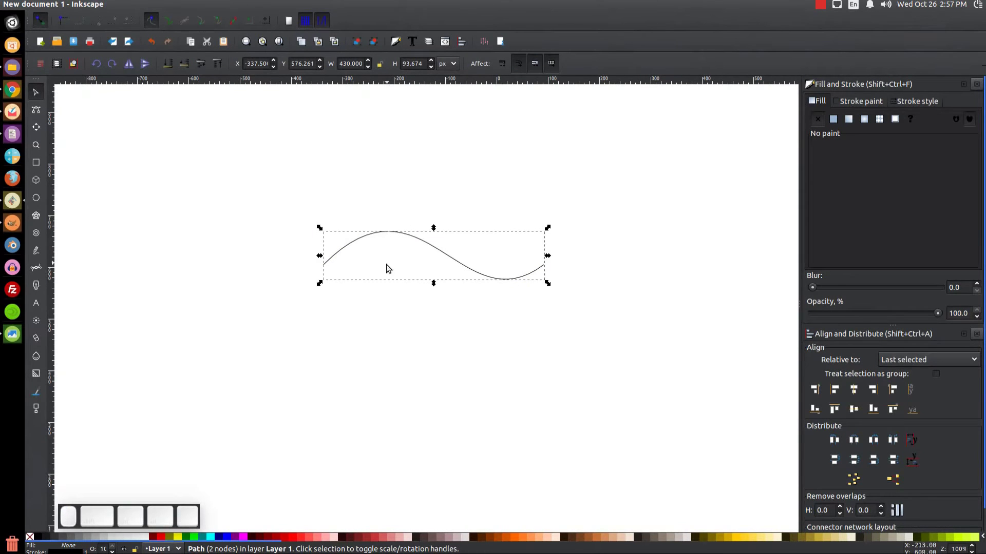
left_click(167, 4)
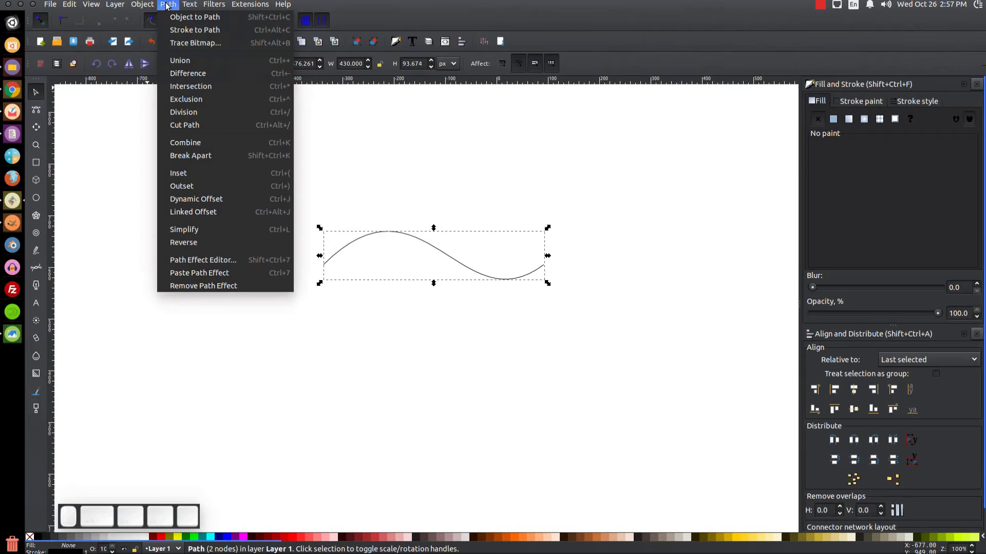
left_click(178, 30)
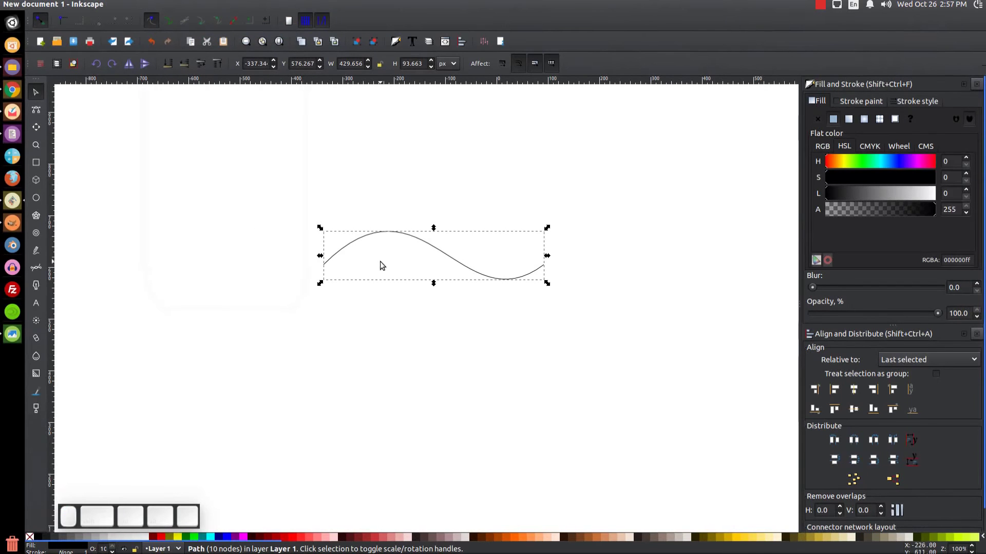
left_click_drag(938, 314, 881, 315)
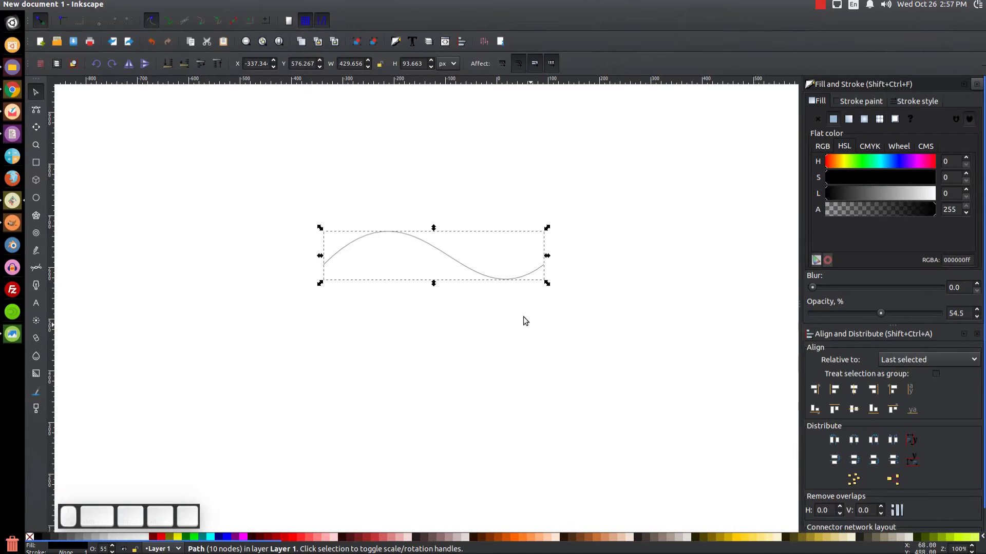
Duplicate the wave, shift the copy about 145 px horizontally to the left, and compare it with the reference rope
right_click(501, 282)
left_click(535, 361)
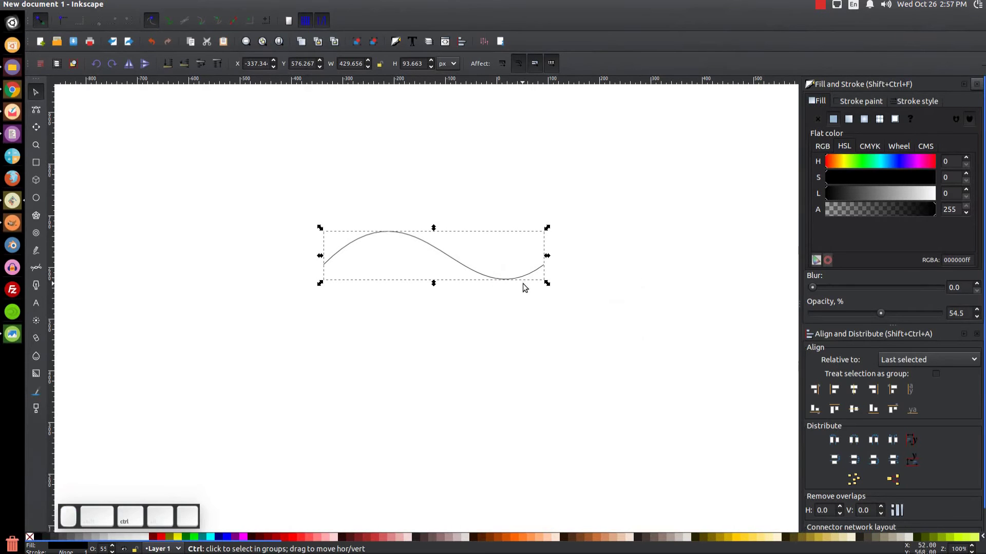
left_click_drag(518, 282, 444, 281)
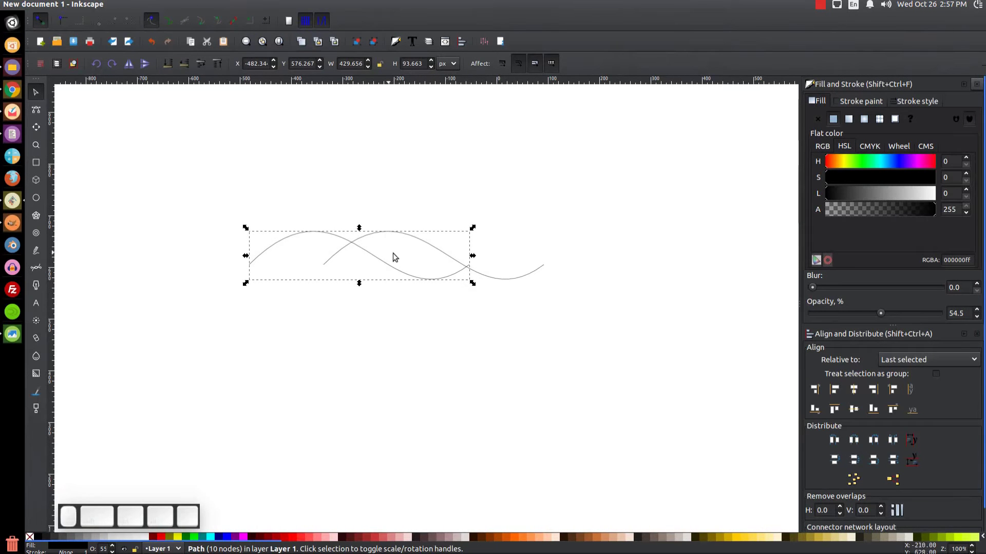
left_click(13, 334)
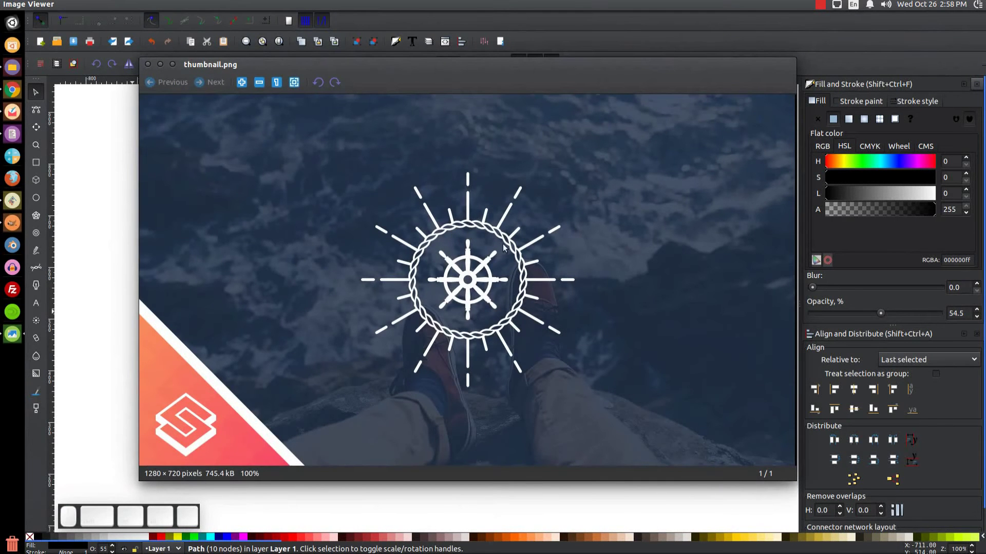
left_click(148, 64)
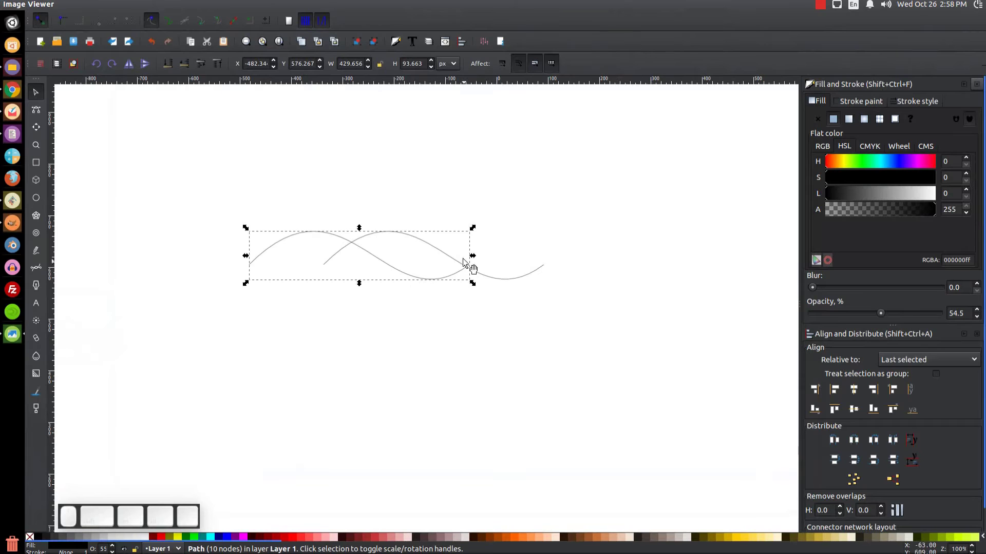
Unite both overlapping waves into one path, break it apart, and clear the selection
left_click_drag(670, 362, 190, 155)
left_click(167, 5)
left_click(177, 123)
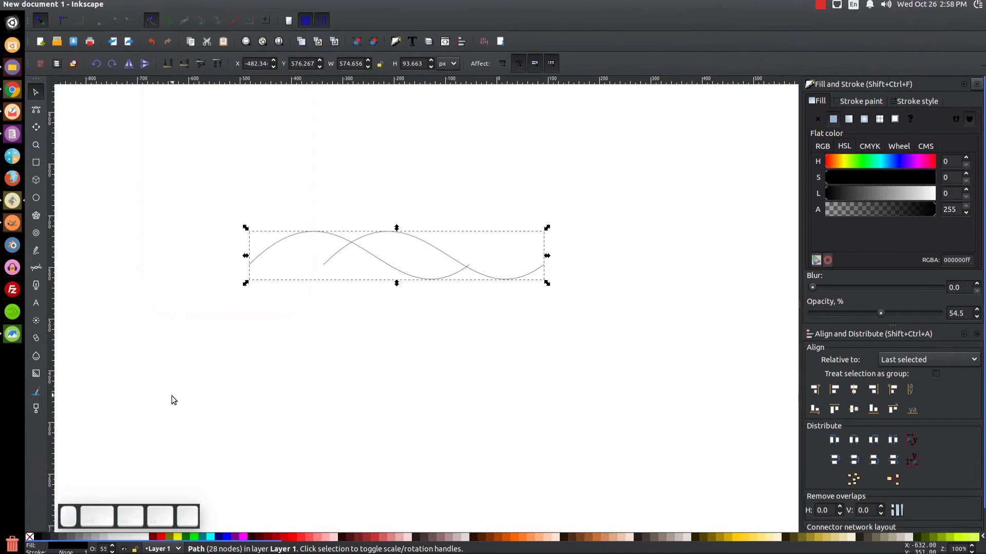
left_click(168, 4)
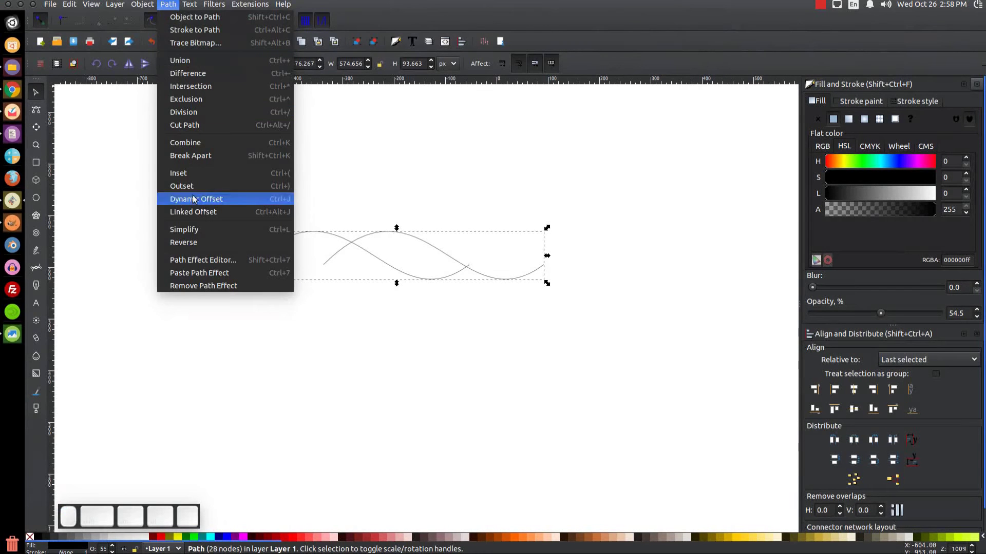
left_click(199, 156)
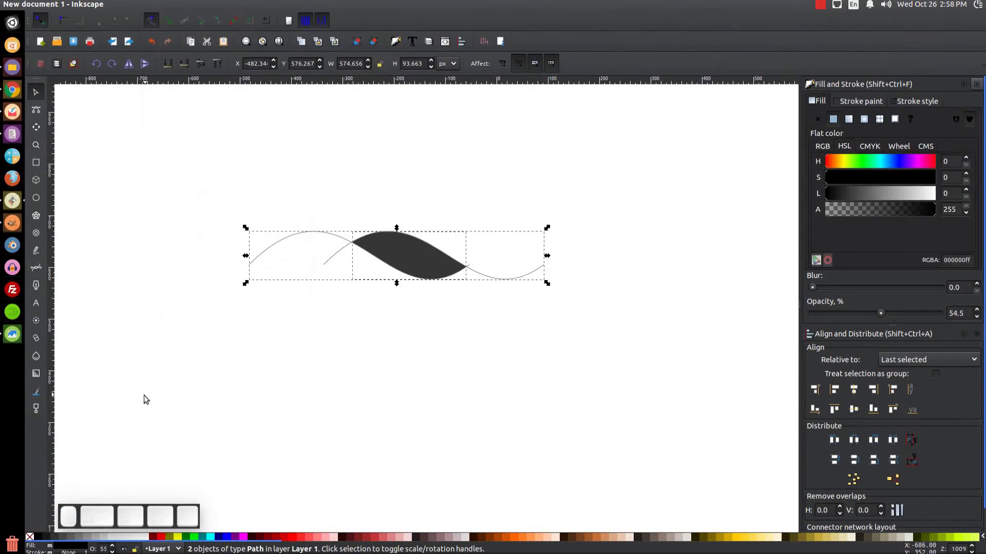
left_click(675, 268)
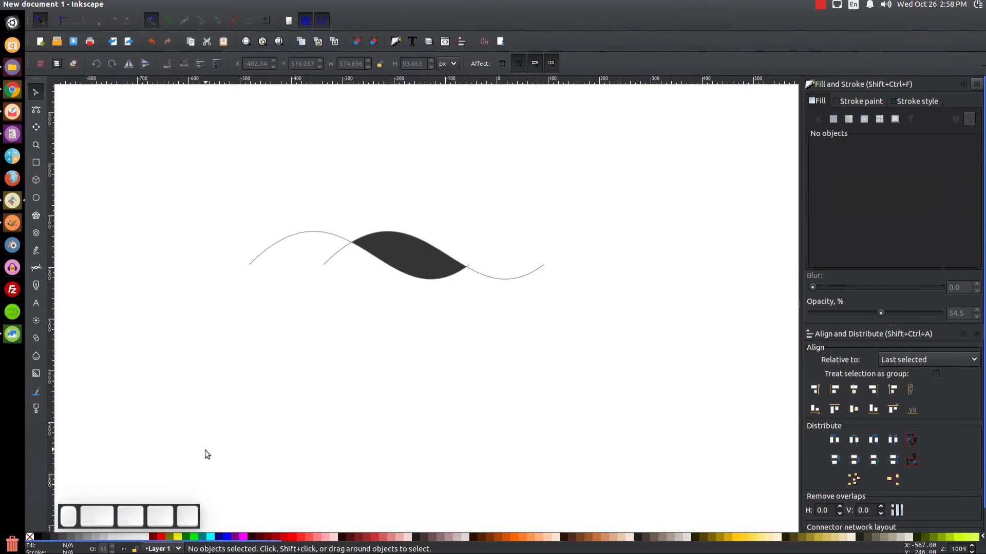
Move the leaf shape enclosed between the waves aside and delete the leftover wave outline
left_click(420, 255)
left_click_drag(437, 246, 679, 310)
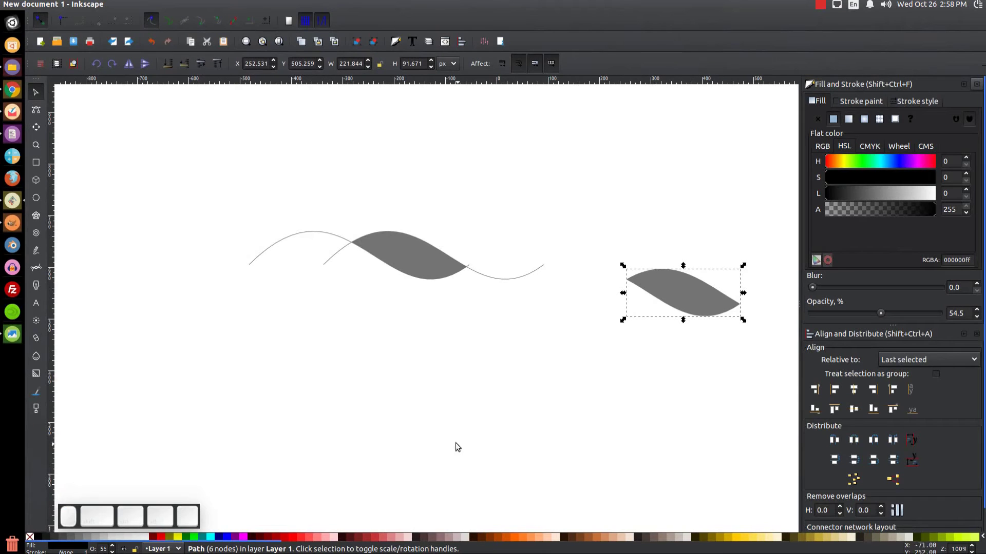
left_click_drag(439, 258, 381, 245)
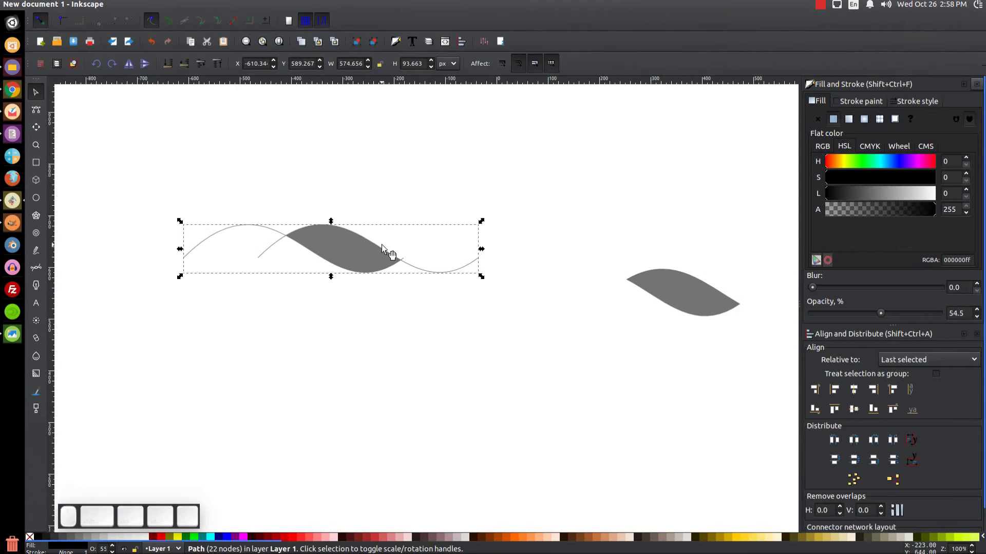
key("Delete")
Scale the leaf shape down proportionally to about 44 px wide, copy it to the clipboard, and clear the selection
left_click_drag(724, 314, 623, 279)
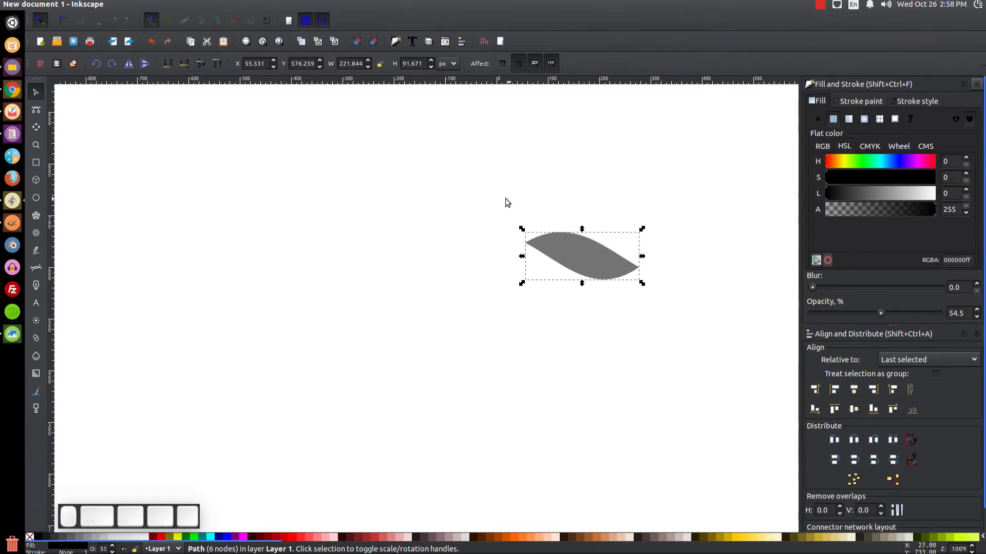
left_click_drag(591, 260, 604, 266)
key("ctrl+shift")
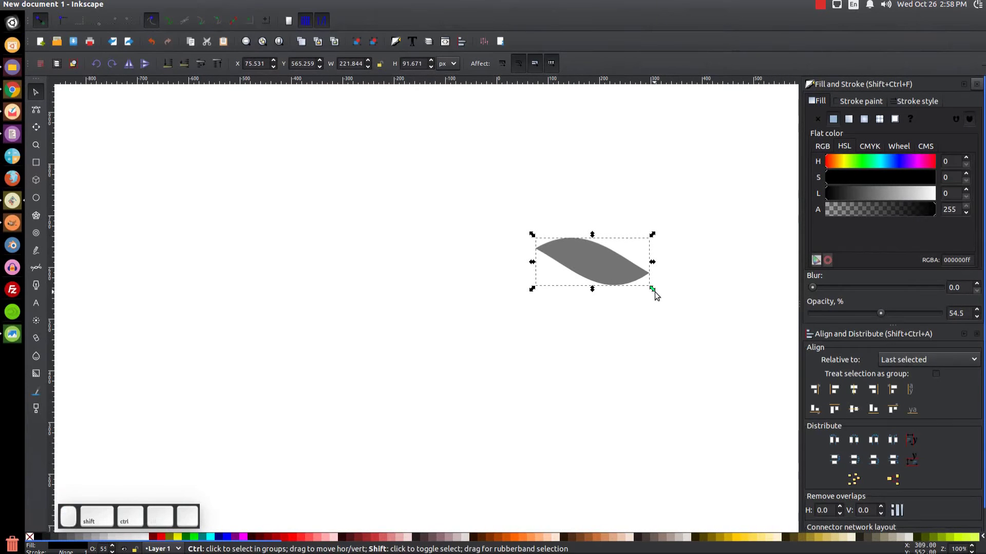
left_click_drag(654, 292, 609, 282)
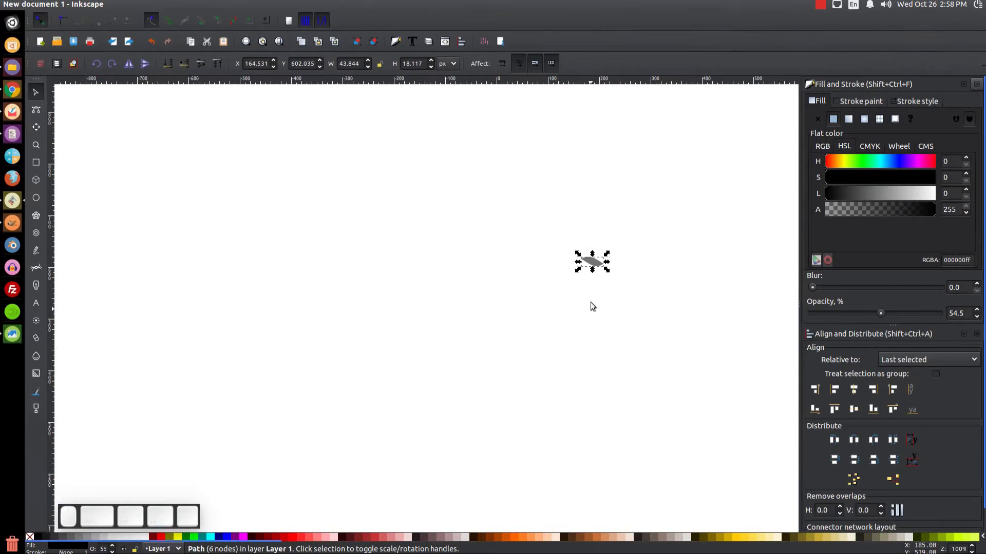
right_click(590, 262)
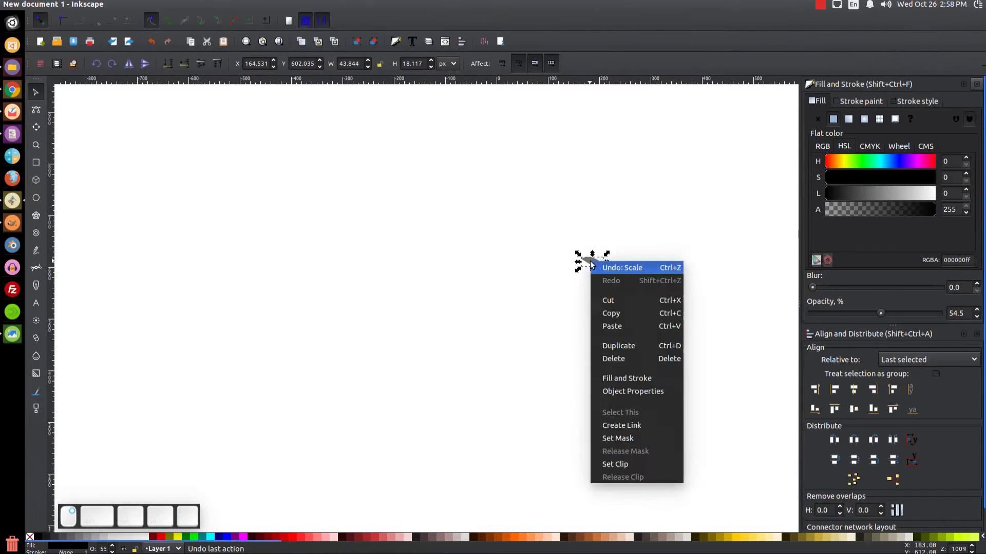
left_click(616, 314)
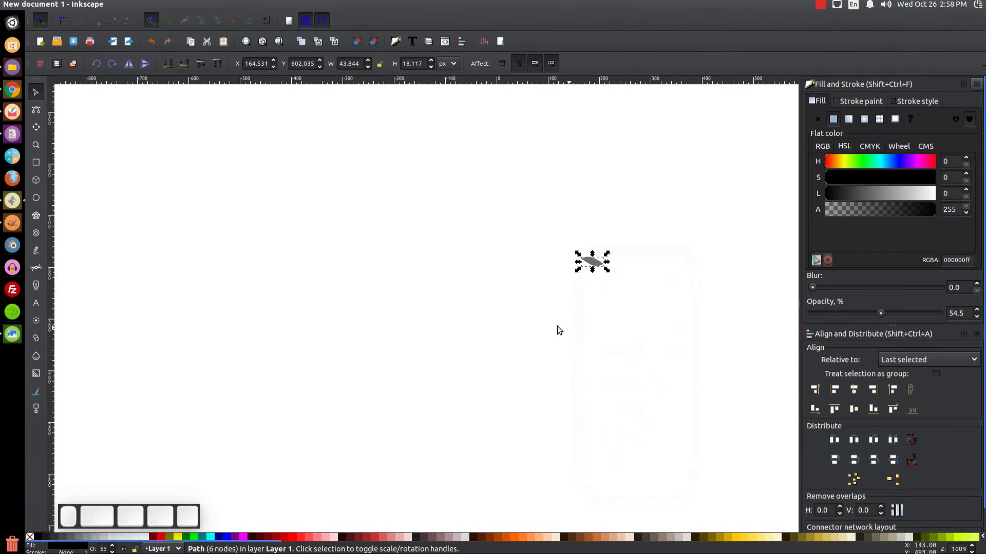
left_click(463, 261)
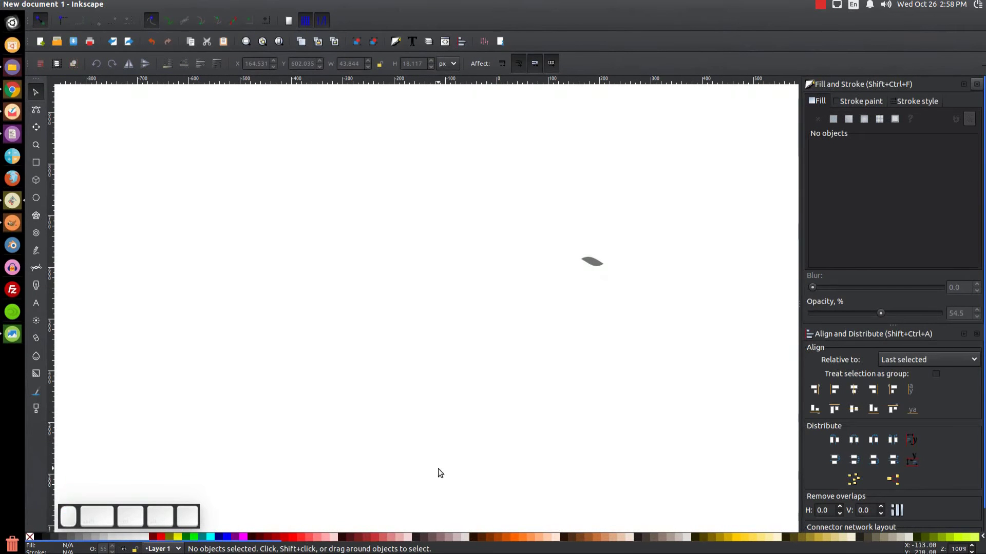
Draw a circle about 288 px in diameter beside the small leaf and convert it to a path
left_click(32, 200)
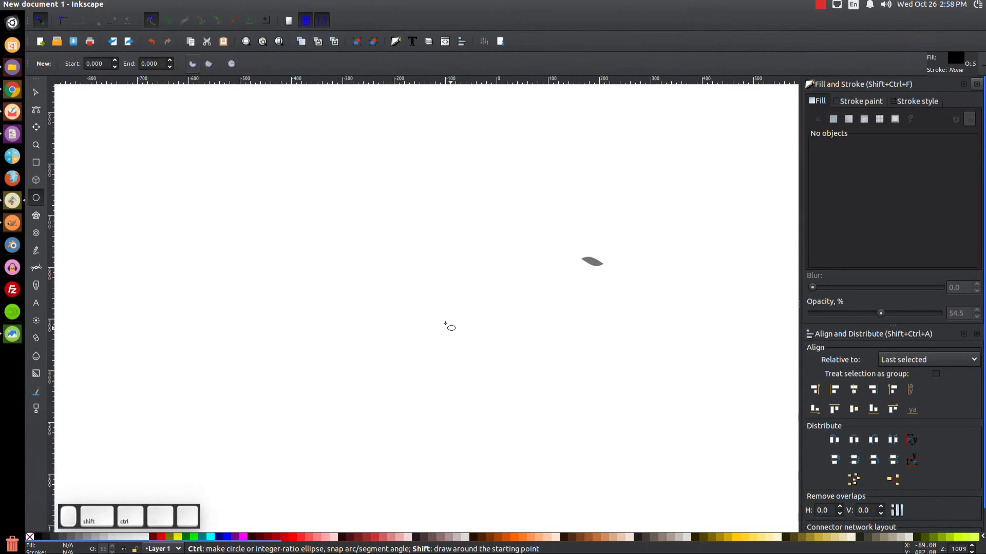
left_click_drag(406, 299, 491, 374)
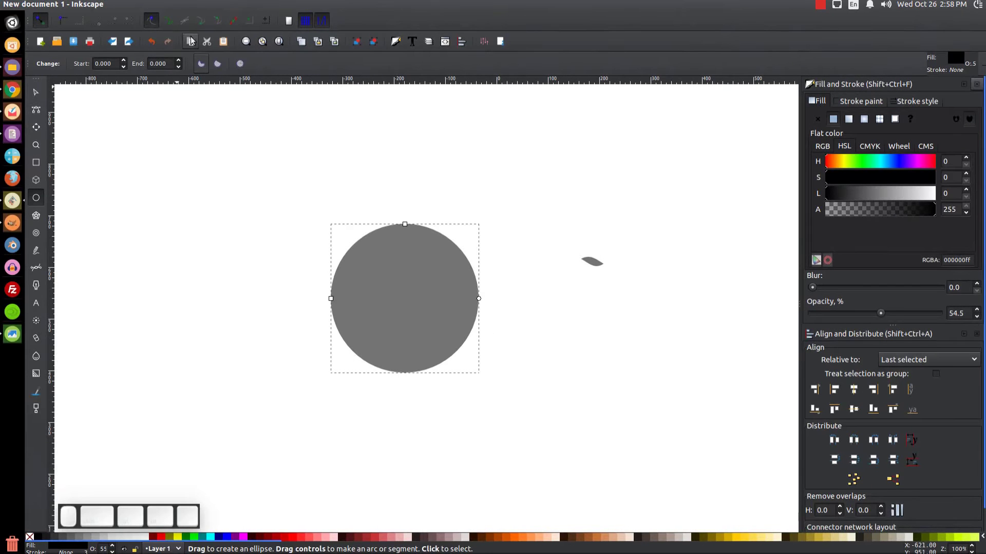
left_click(167, 5)
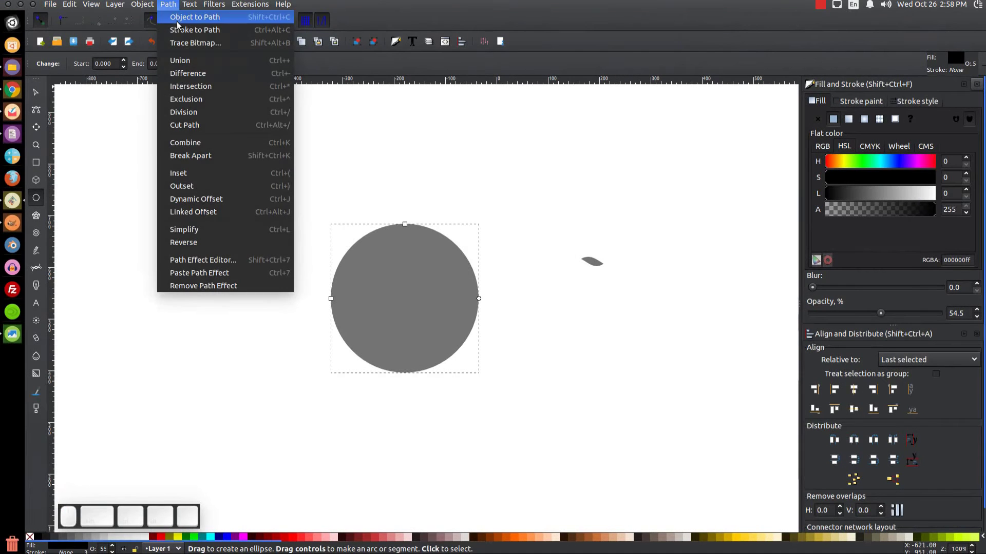
left_click(178, 20)
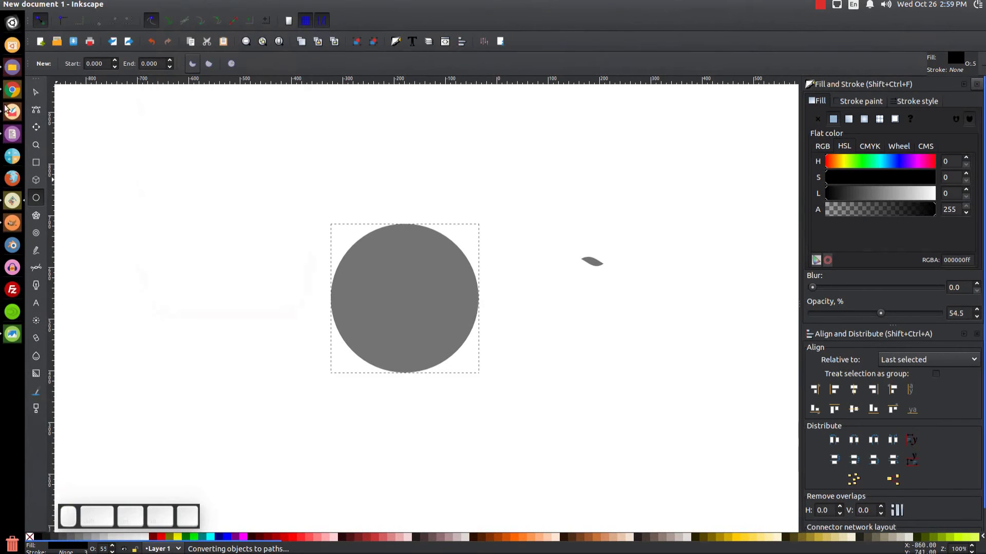
left_click(36, 93)
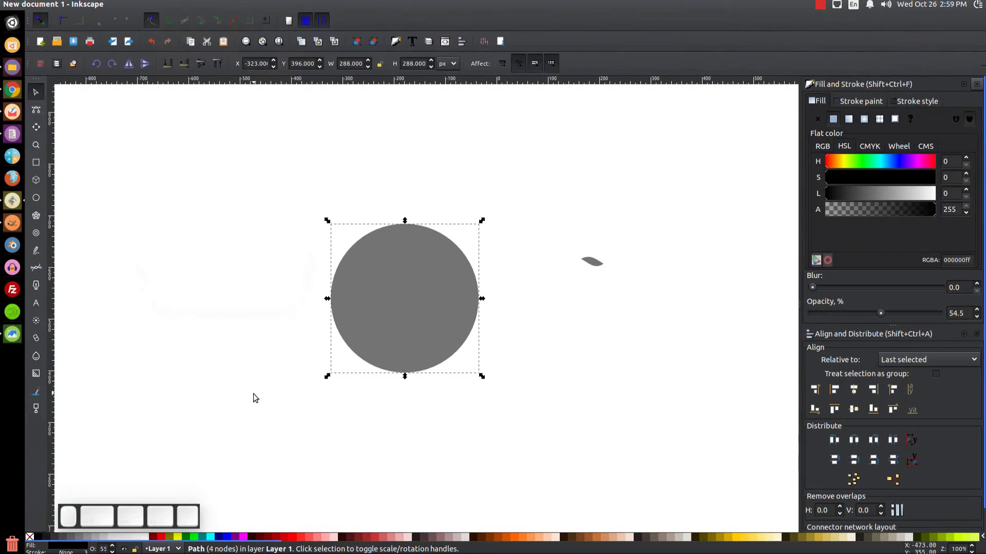
Add a Pattern Along Path effect to the circle path
left_click(175, 6)
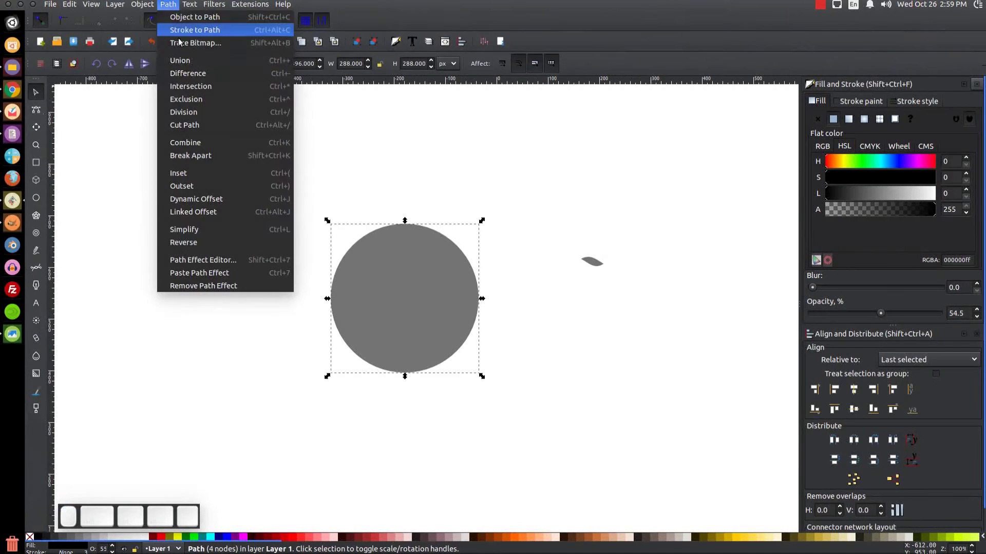
left_click(202, 261)
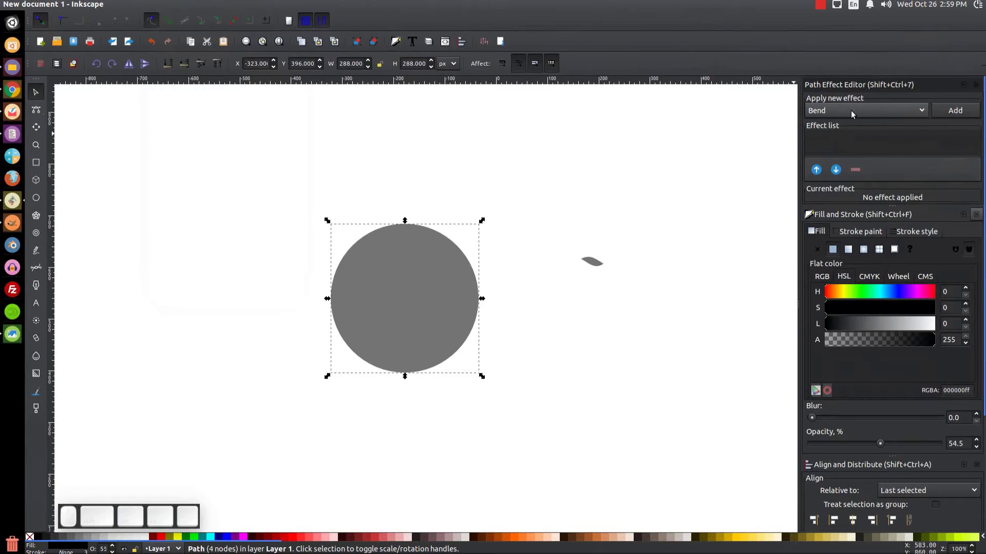
left_click(884, 111)
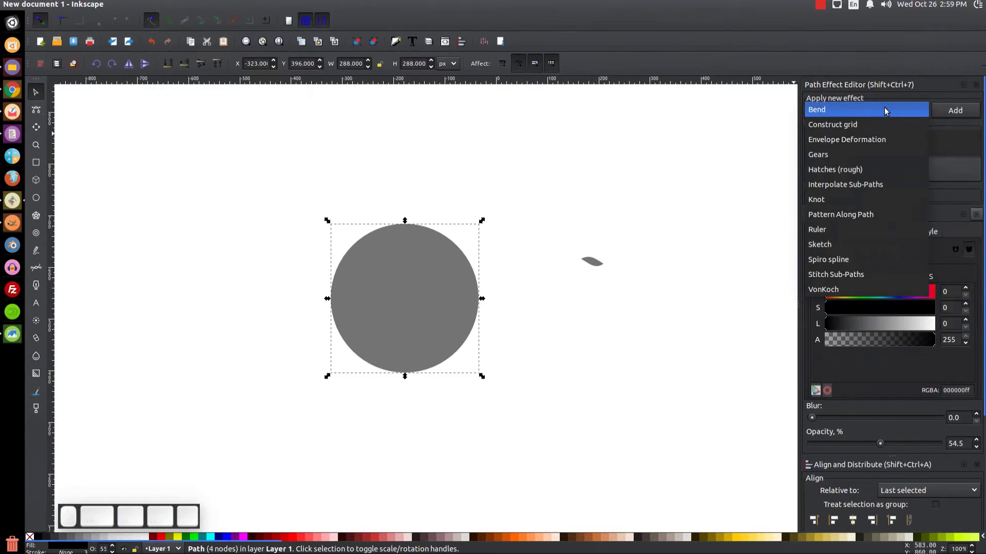
left_click(863, 215)
left_click(965, 110)
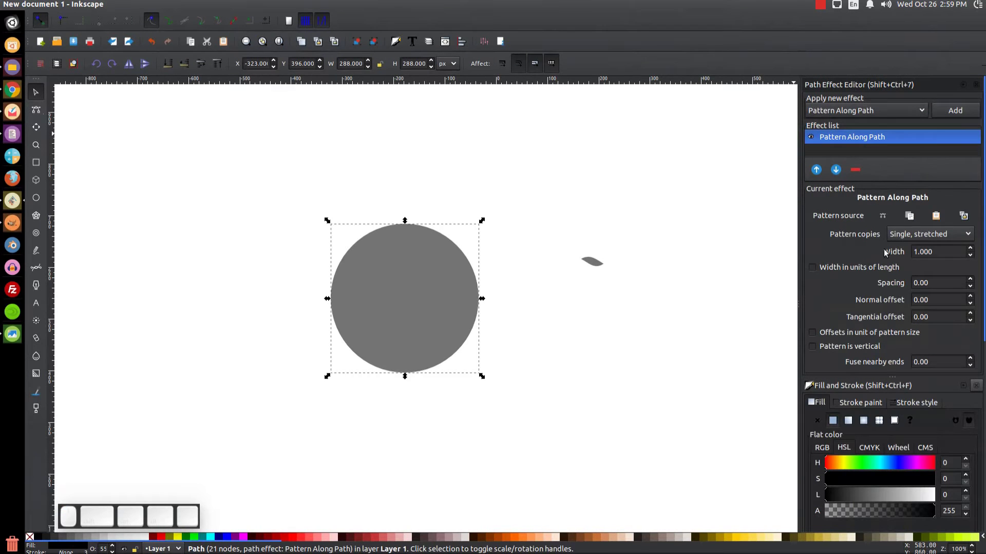
Set the effect's pattern copies to Repeated, stretched and link the copied leaf as the pattern source
left_click(933, 234)
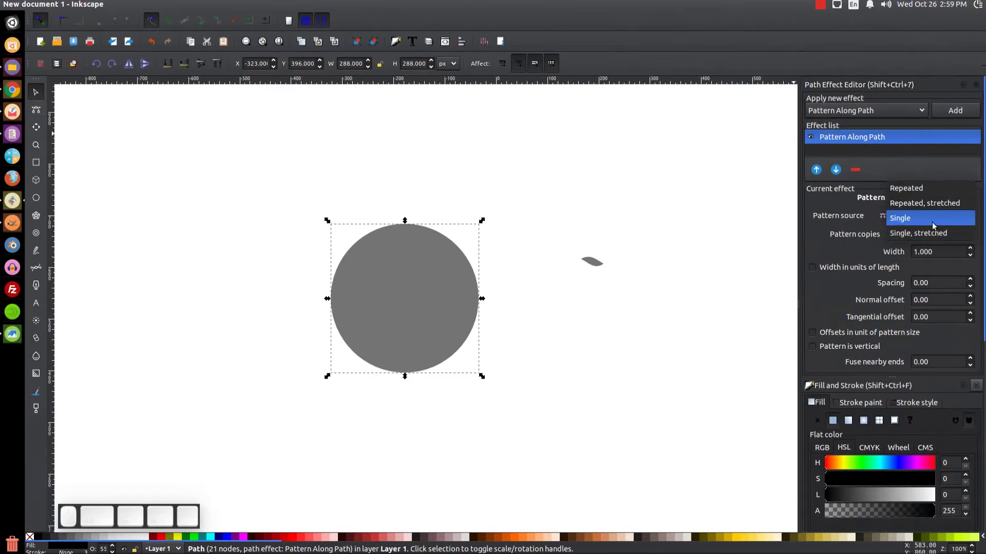
left_click(934, 205)
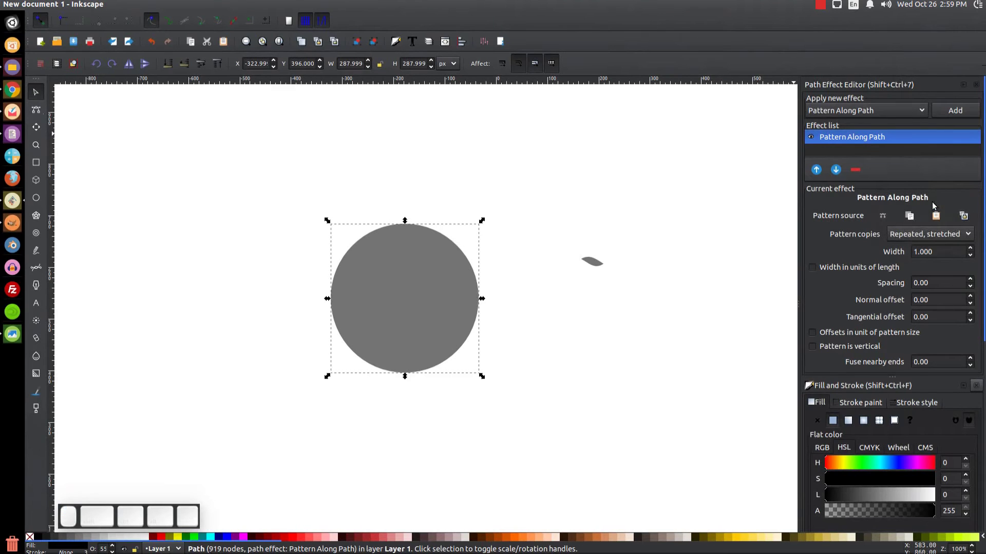
left_click(965, 218)
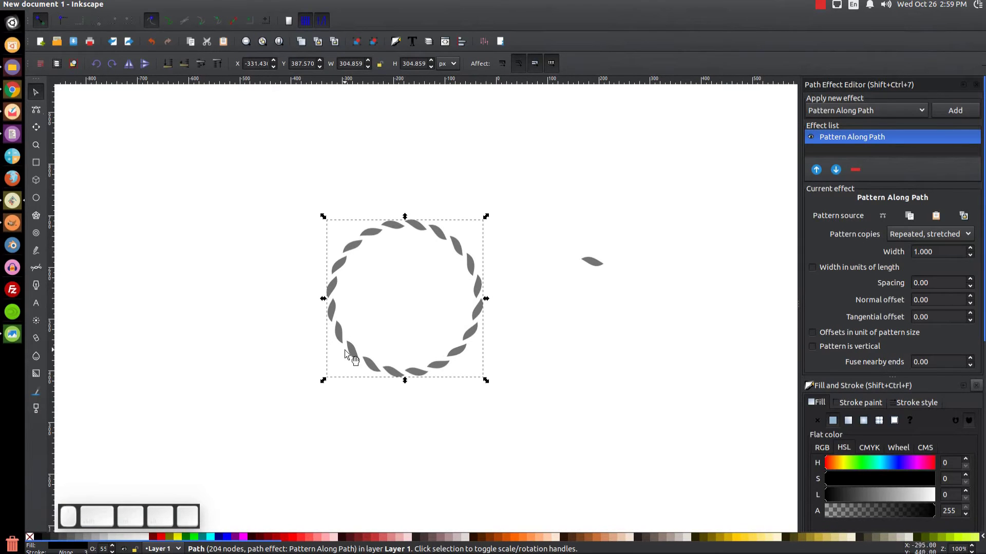
Resize the original leaf proportionally to about 29 px wide to adjust the linked strands around the circle
left_click(595, 264)
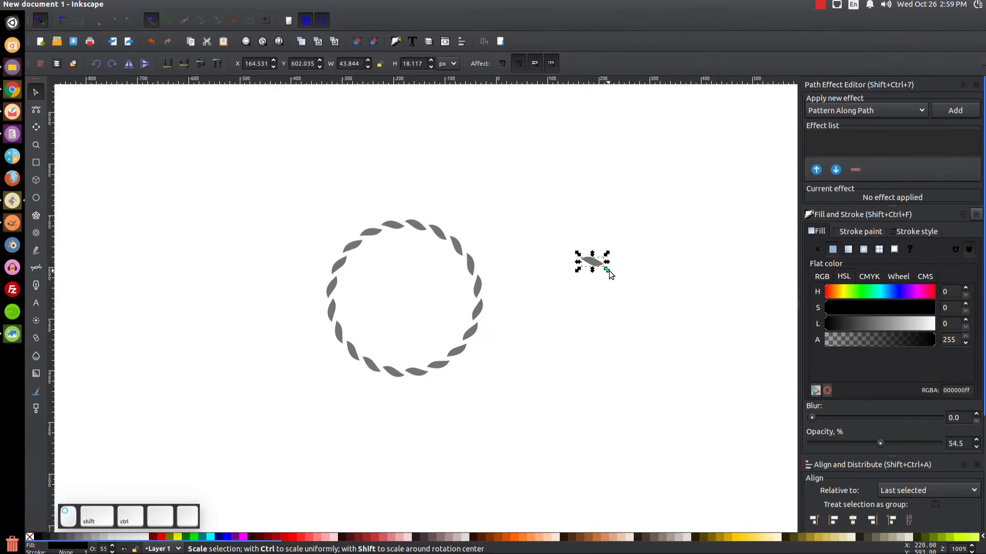
left_click_drag(608, 272, 605, 270)
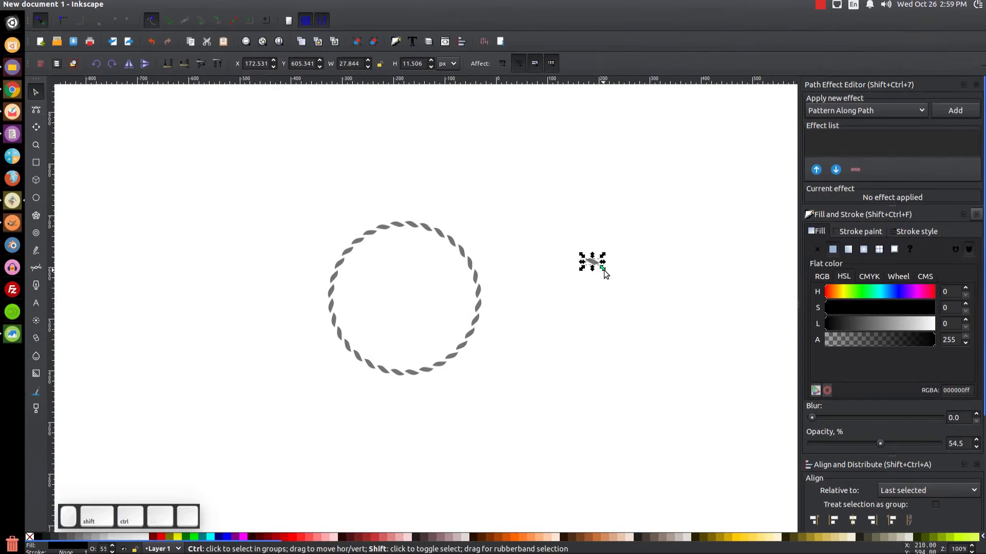
left_click_drag(605, 271, 600, 269)
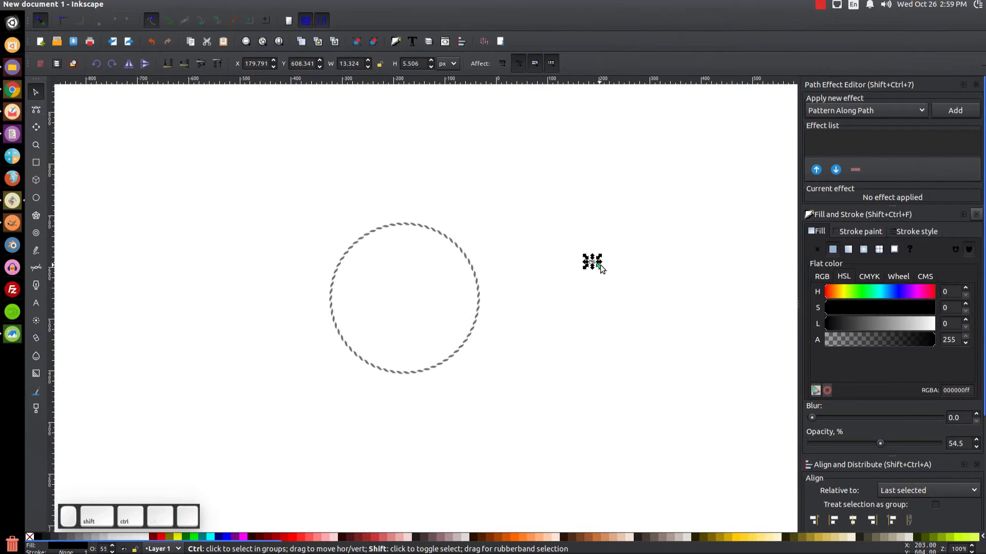
key("greater")
key("greater")
key("greater")
key("greater")
key("greater")
key("greater")
key("greater")
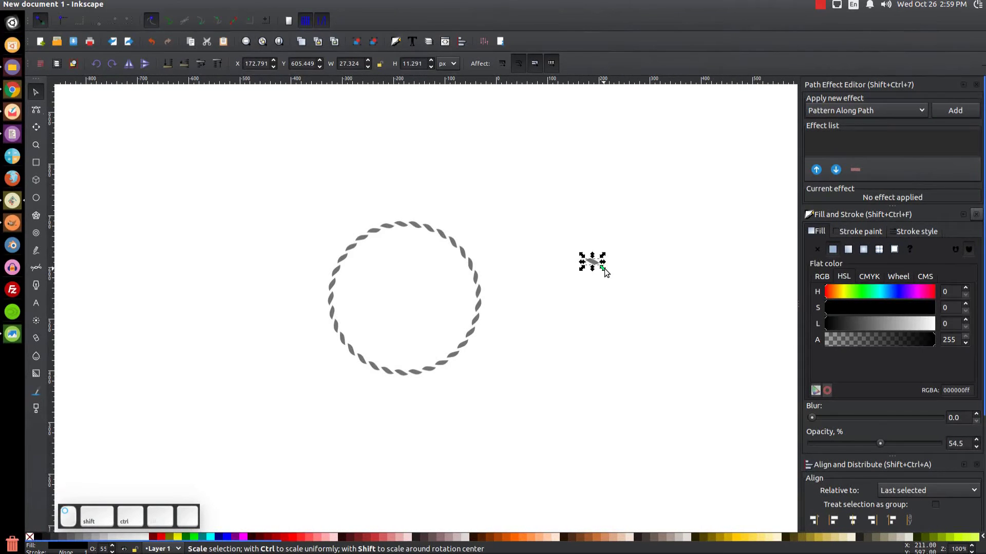
key("greater")
key("greater")
key("greater")
key("greater")
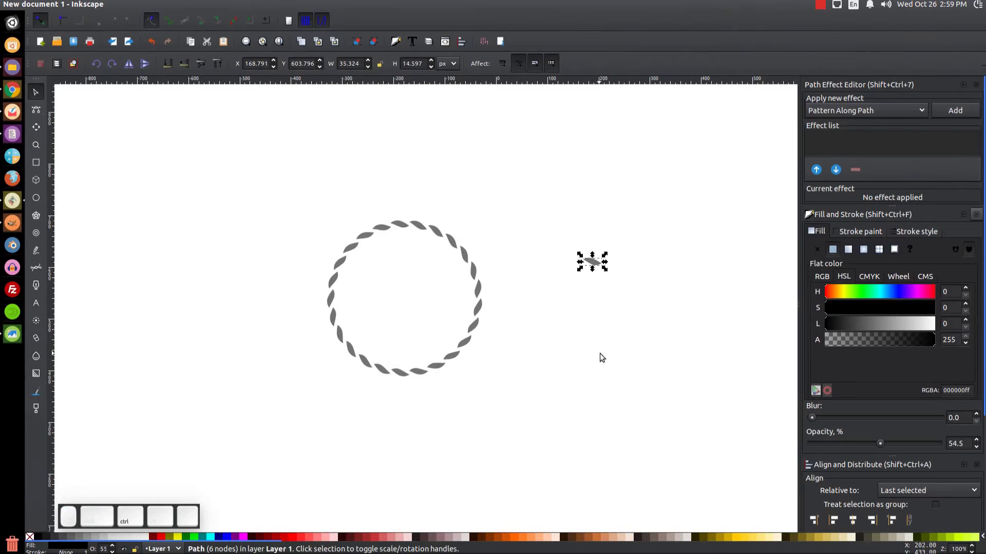
key("less")
key("less")
key("less")
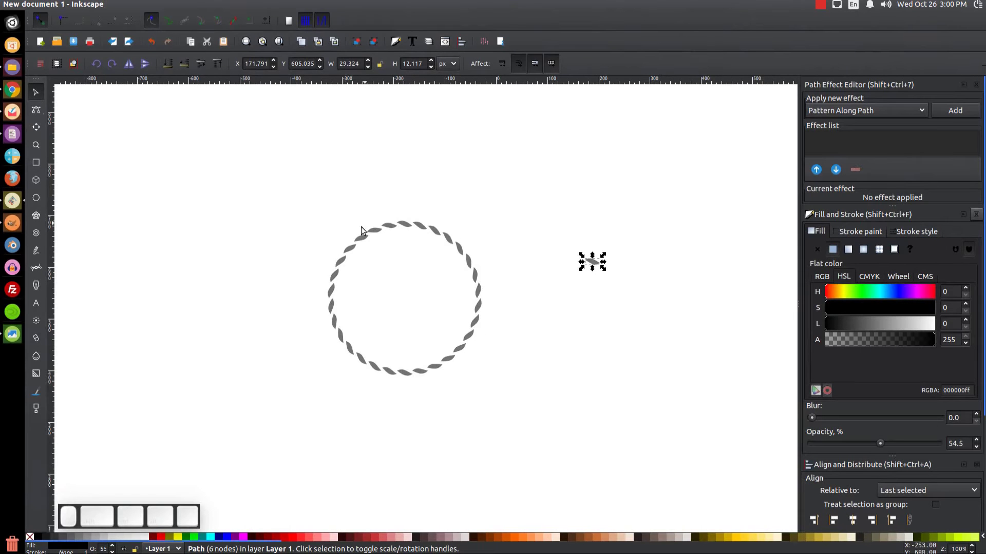
Set the spacing between the pattern copies on the rope ring to -3.50
left_click(402, 220)
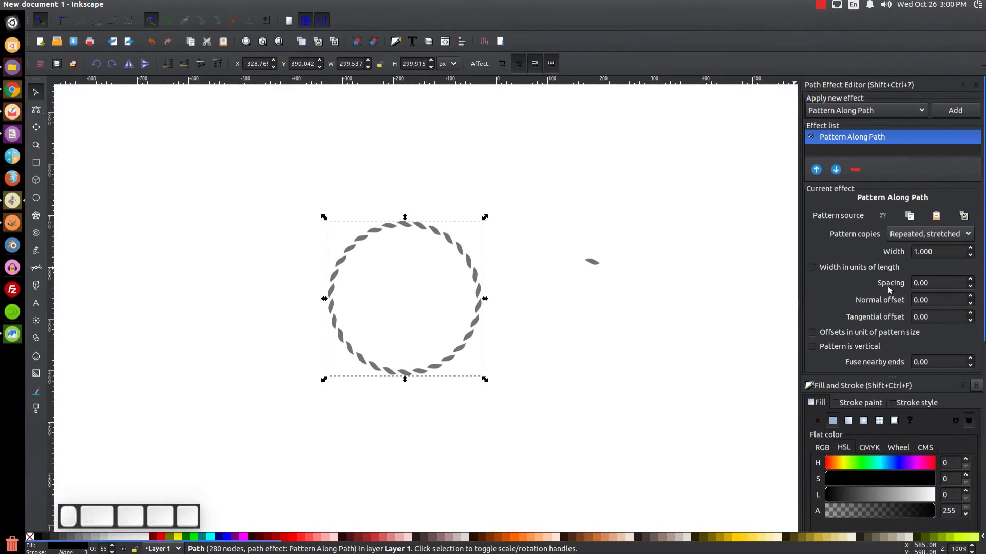
left_click(970, 287)
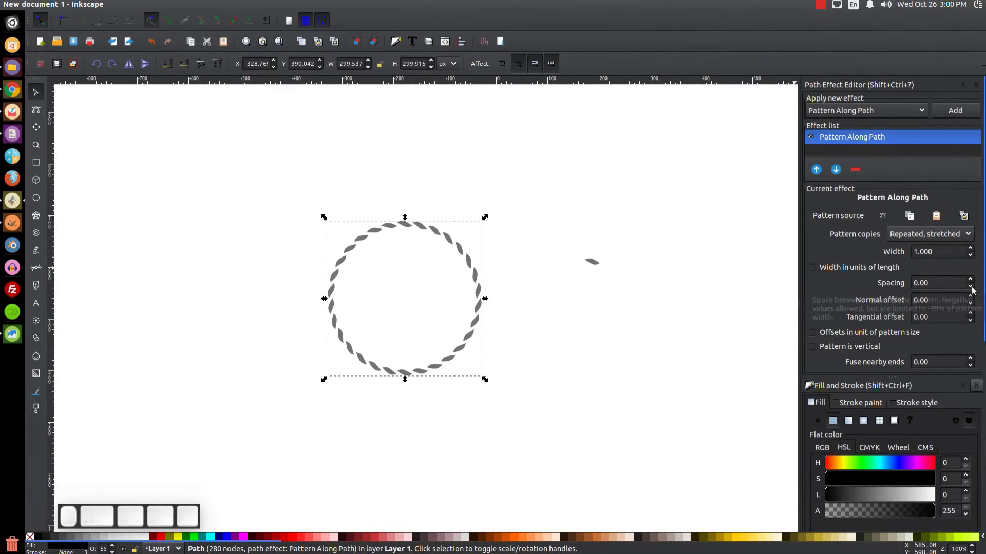
left_click(969, 286)
left_click(970, 286)
left_click(970, 286)
left_click(971, 287)
left_click(971, 287)
left_click(971, 287)
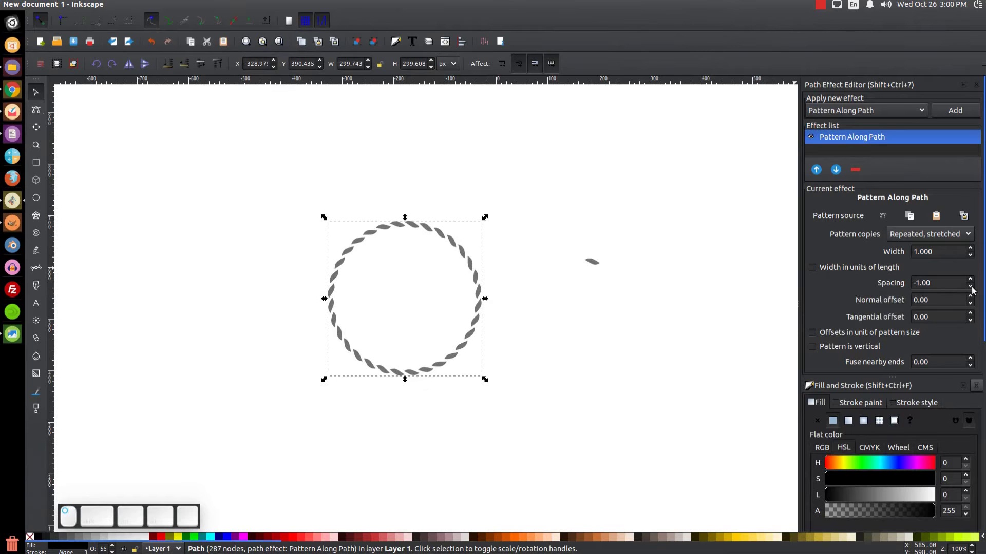
left_click(970, 287)
left_click(970, 287)
left_click(970, 287)
left_click(970, 287)
left_click(970, 287)
left_click(970, 287)
left_click(970, 287)
left_click(970, 287)
left_click(971, 287)
left_click(970, 287)
left_click(971, 287)
left_click(970, 287)
left_click(970, 287)
left_click(970, 287)
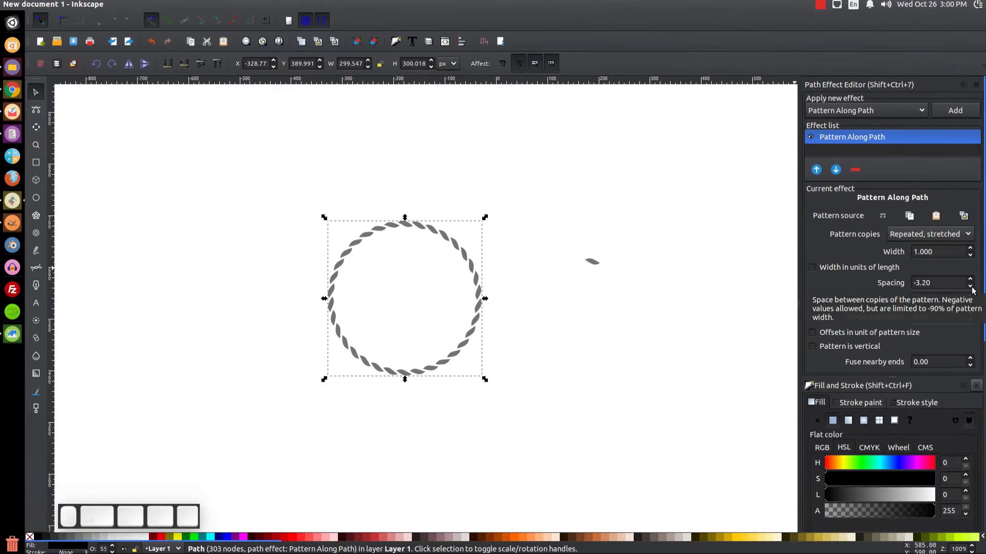
left_click(970, 287)
left_click(970, 287)
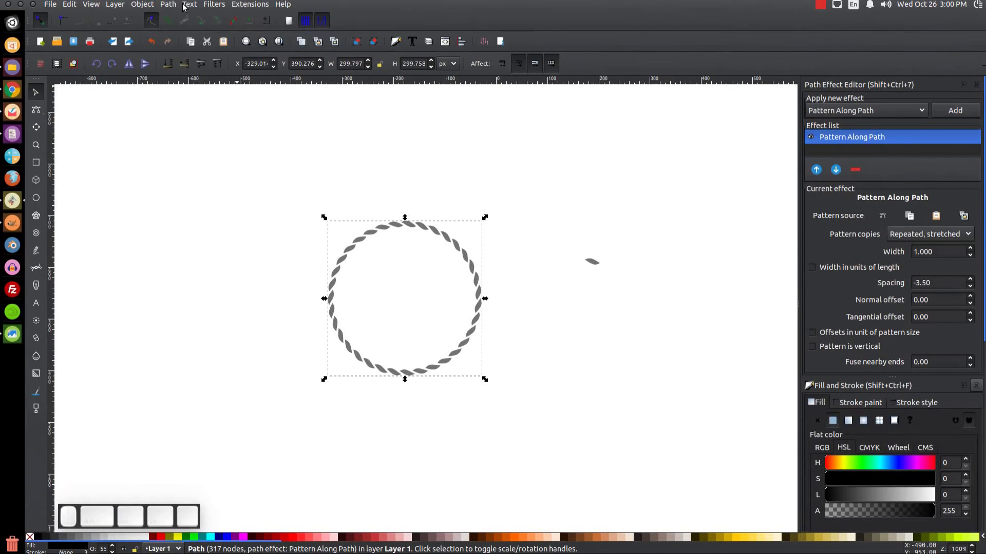
Convert the rope ring to a plain path, close the Path Effect Editor, and nudge the ring slightly up and left
left_click(173, 4)
left_click(176, 17)
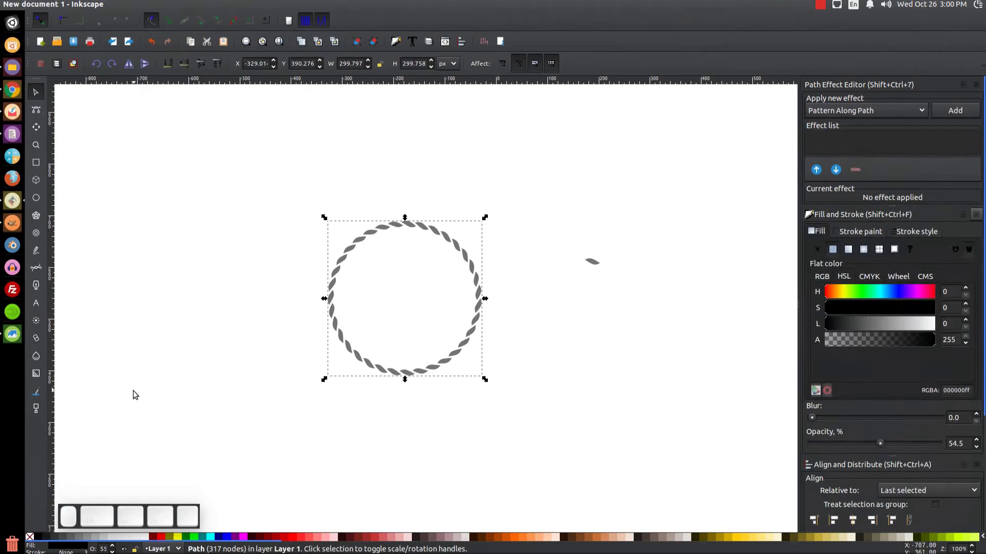
left_click(976, 84)
mouse_move(477, 287)
left_mouse_down()
mouse_move(492, 282)
mouse_move(473, 281)
left_mouse_up()
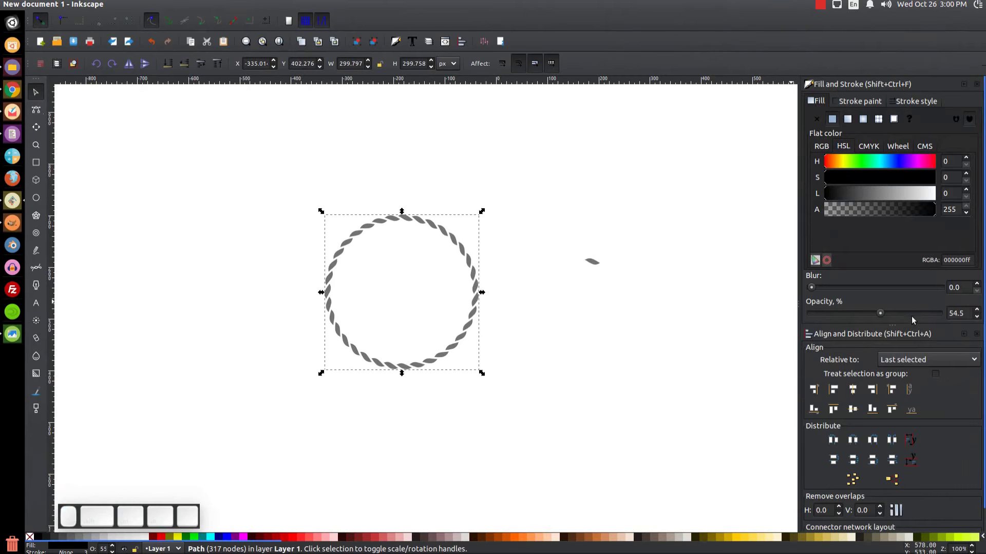
Give the rope ring 100% opacity with a red fill (ff0000), and duplicate it
left_click_drag(880, 313, 938, 313)
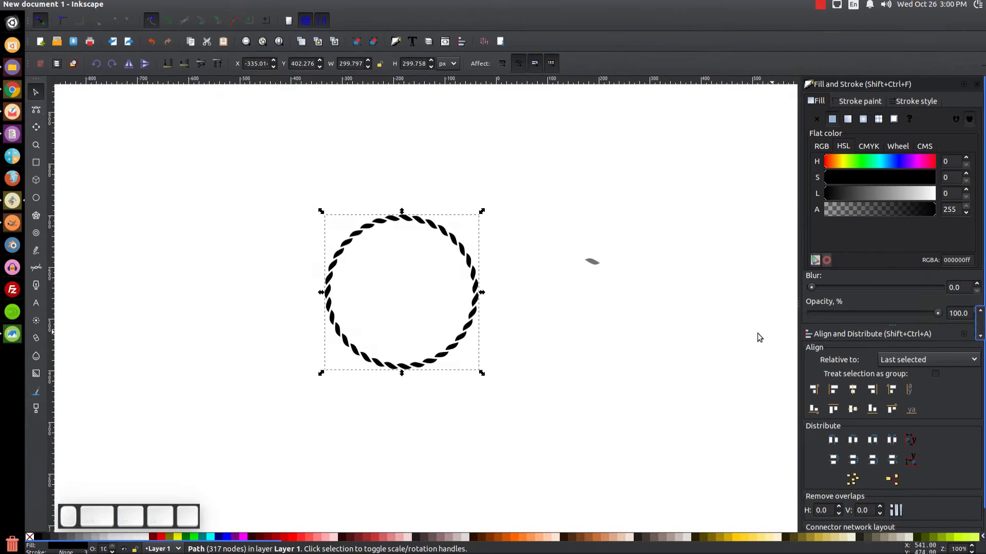
left_click(158, 537)
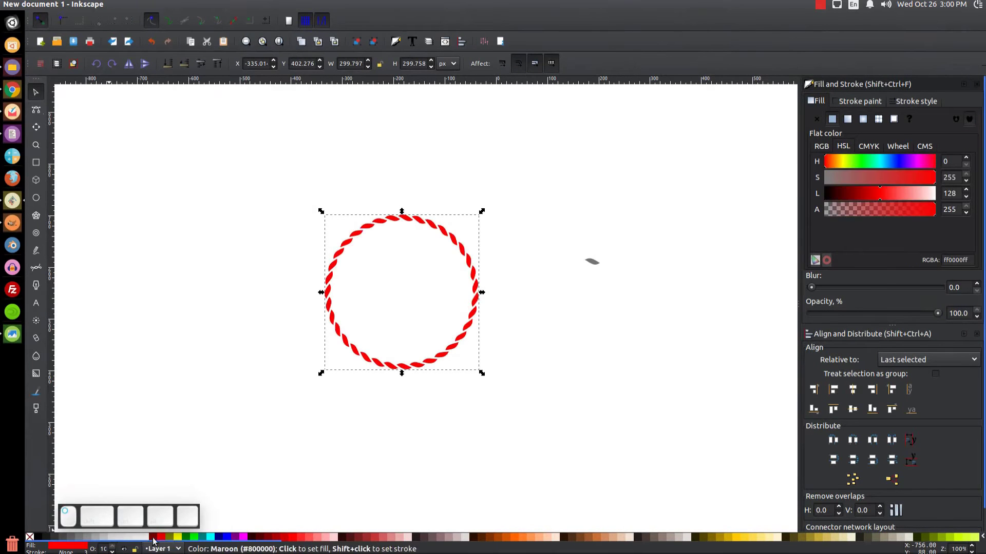
right_click(446, 240)
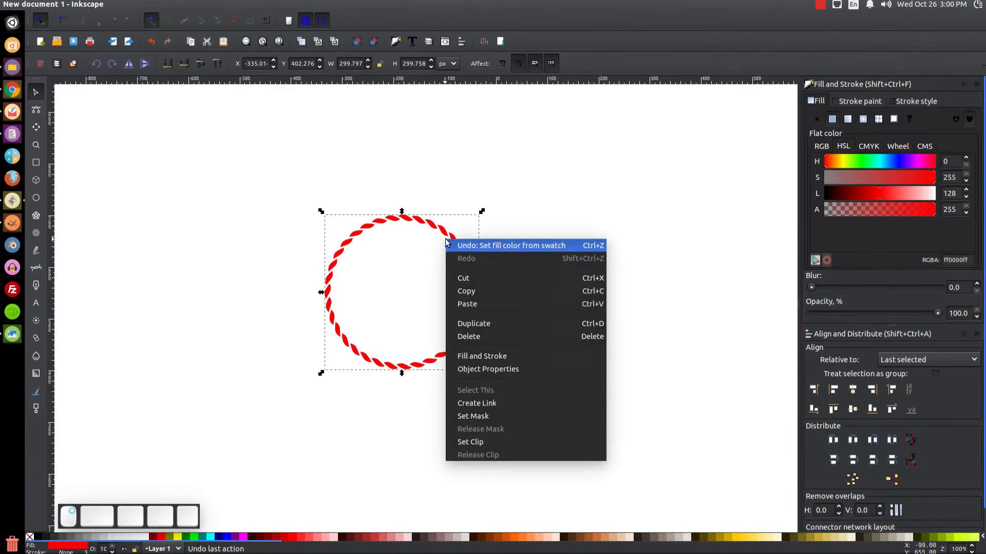
left_click(487, 326)
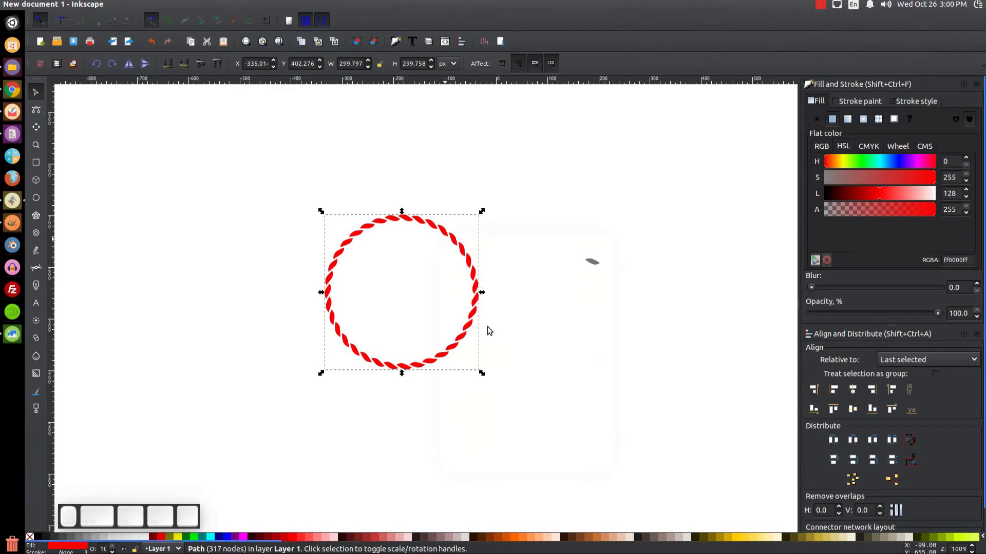
Give the duplicate ring a near-black fill (1a1a1a) and matching stroke, and lower it beneath the red ring
left_click(45, 537)
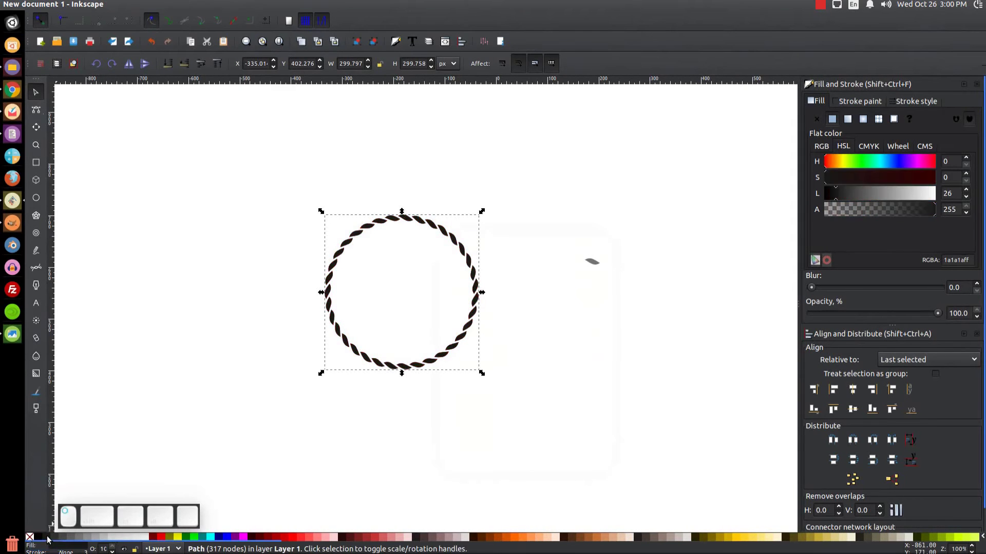
left_click(185, 66)
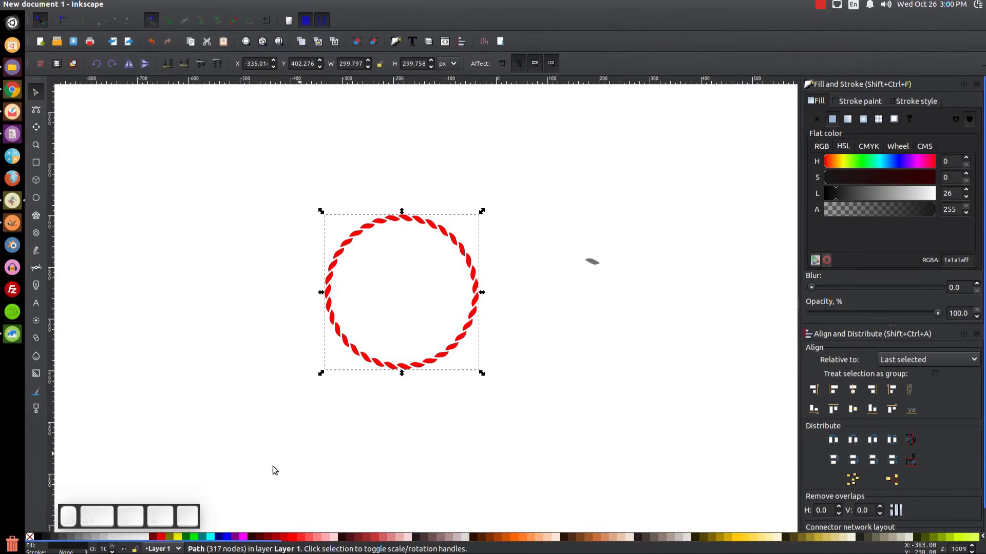
left_click(46, 538, "shift")
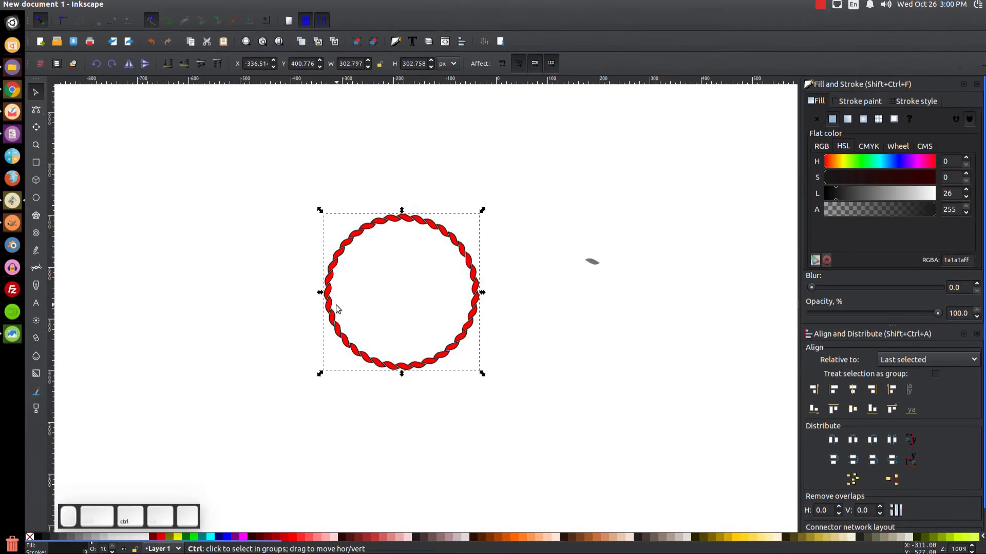
scroll(350, 292, "up", 5, "ctrl")
key("1")
left_click_drag(482, 296, 400, 279)
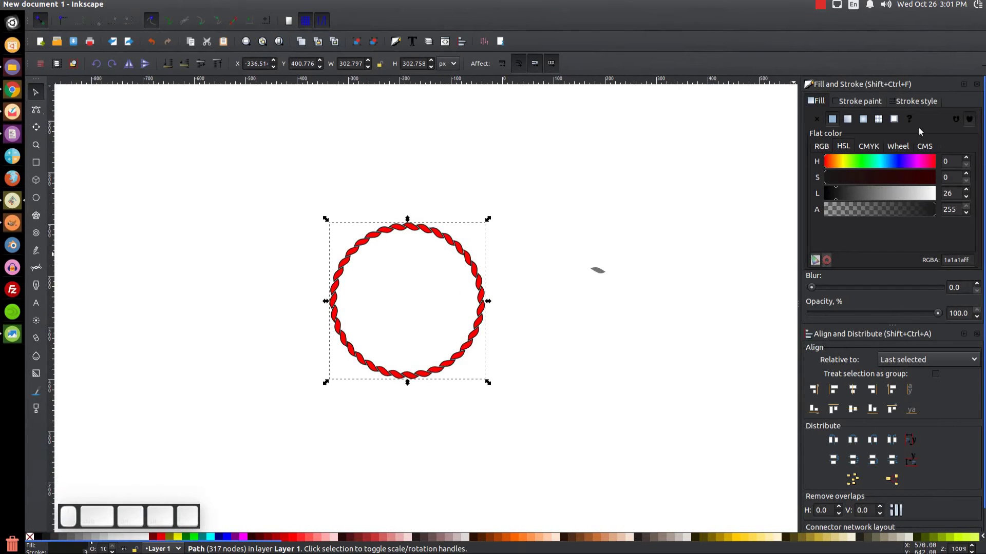
Set the dark ring's stroke width to 10 px with round joins and round caps
left_click(916, 100)
left_click(895, 119)
left_click_drag(891, 118, 795, 106)
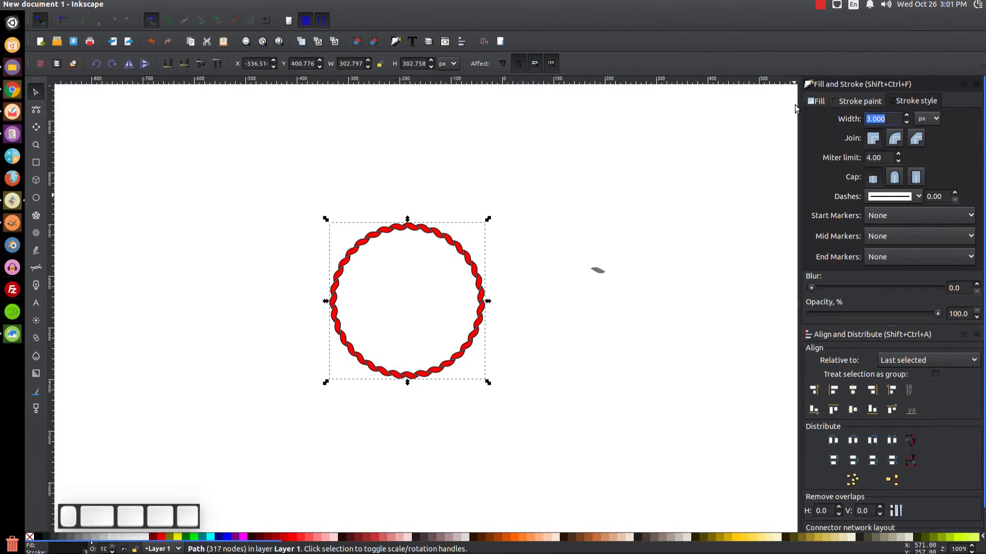
type("10")
key("Return")
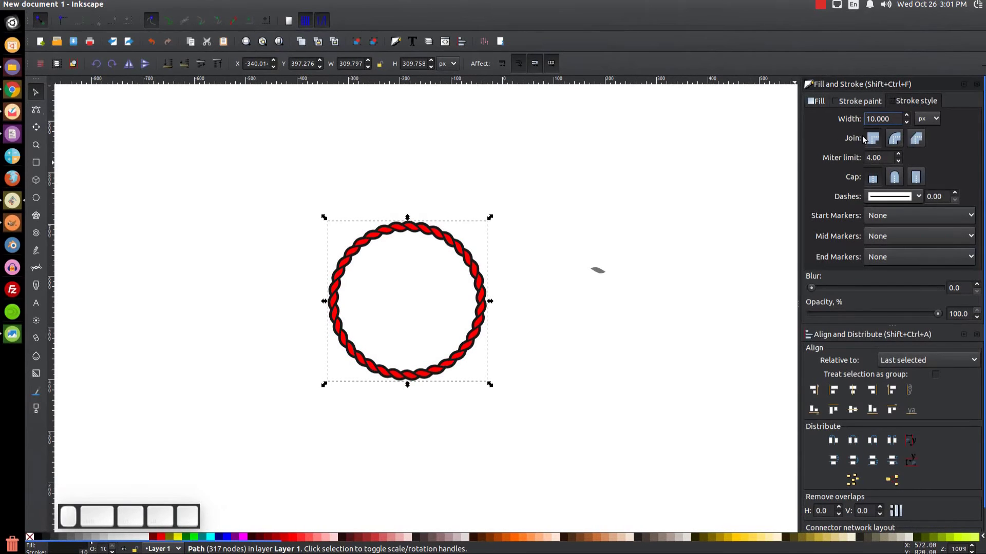
left_click(894, 138)
left_click(895, 178)
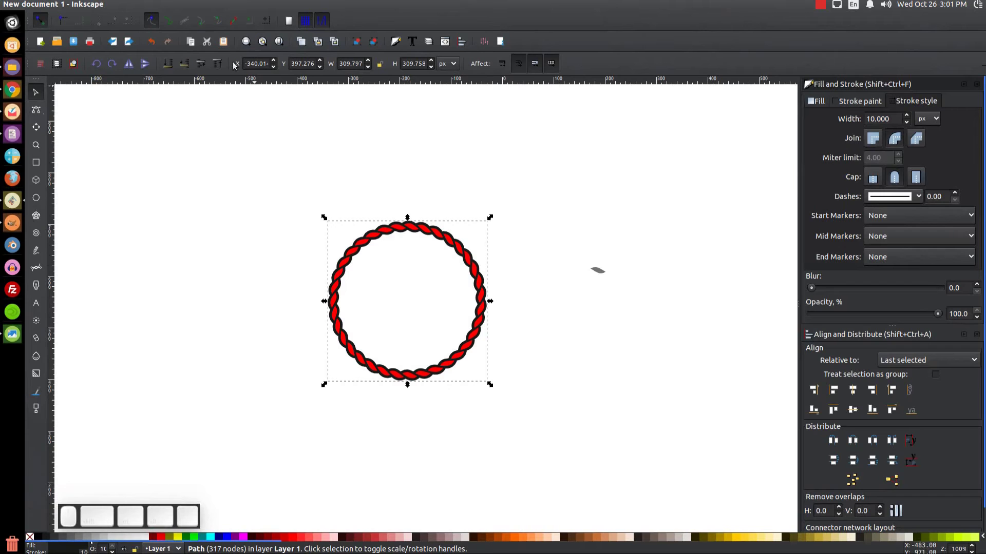
Convert the dark ring's stroke to a path, subtract the red ring from it, and shift the result slightly up and left
left_click(171, 5)
left_click(195, 29)
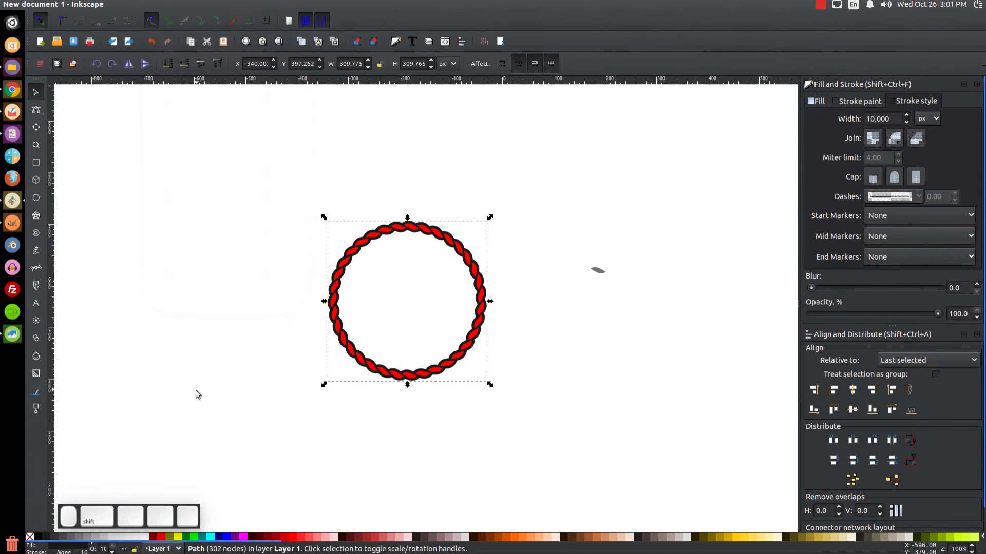
left_click(348, 260, "shift")
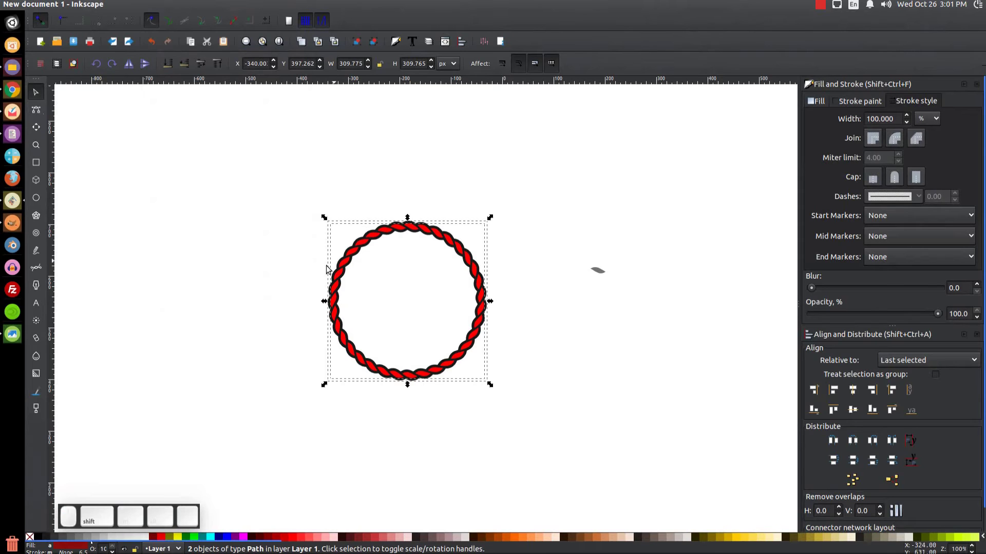
left_click(171, 5)
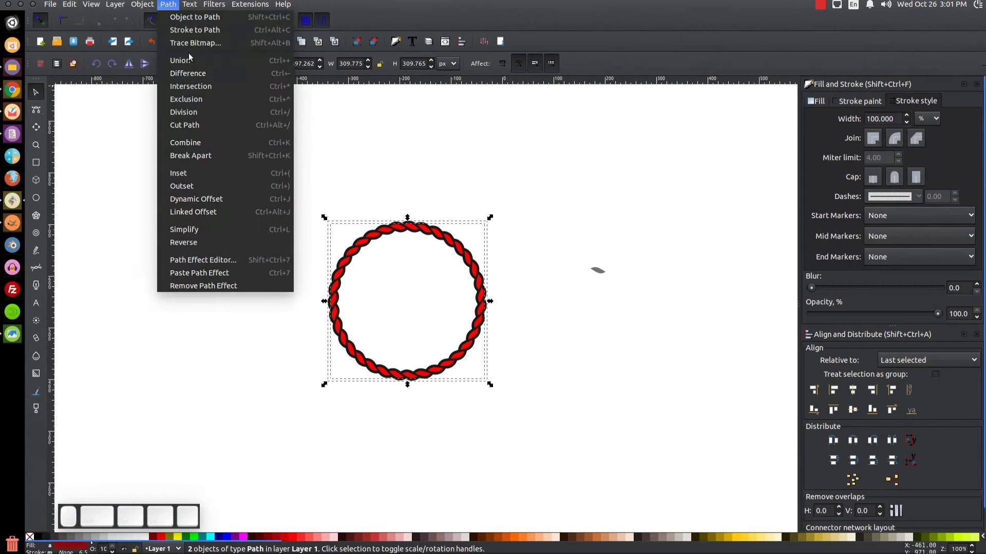
left_click(190, 72)
left_click_drag(461, 370, 441, 353)
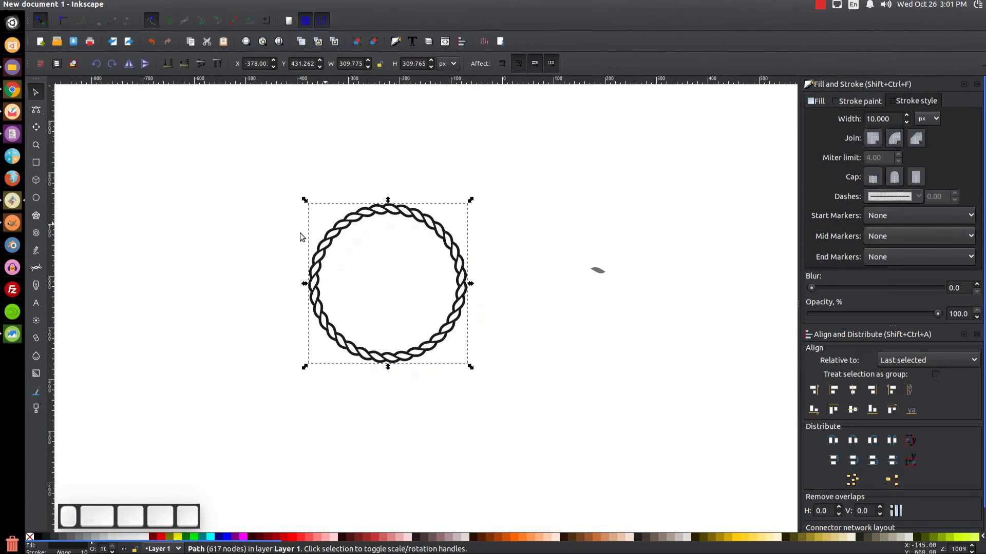
Compare the rope ring with the reference image thumbnail.png, nudge it up and right, and lower its opacity to 52.4%
left_click(13, 334)
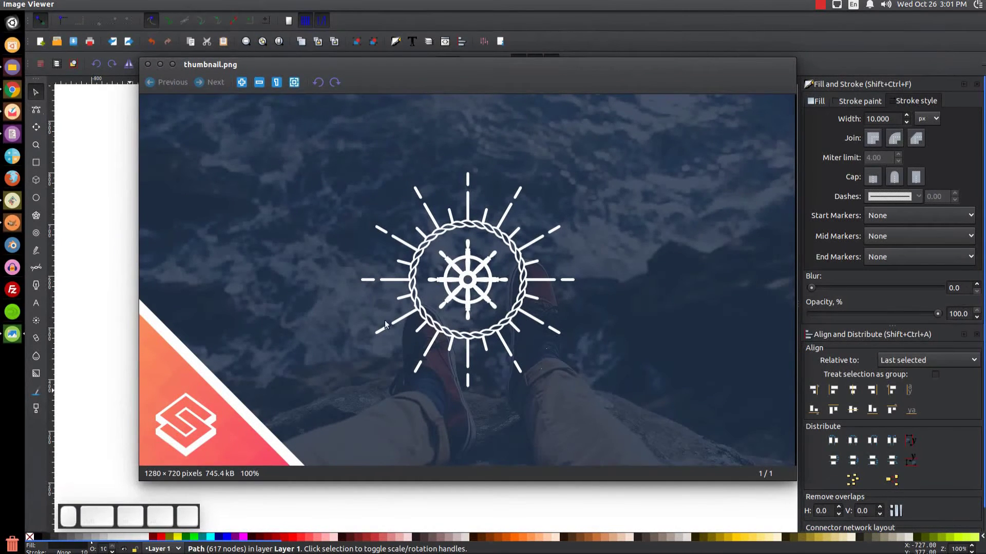
left_click(160, 65)
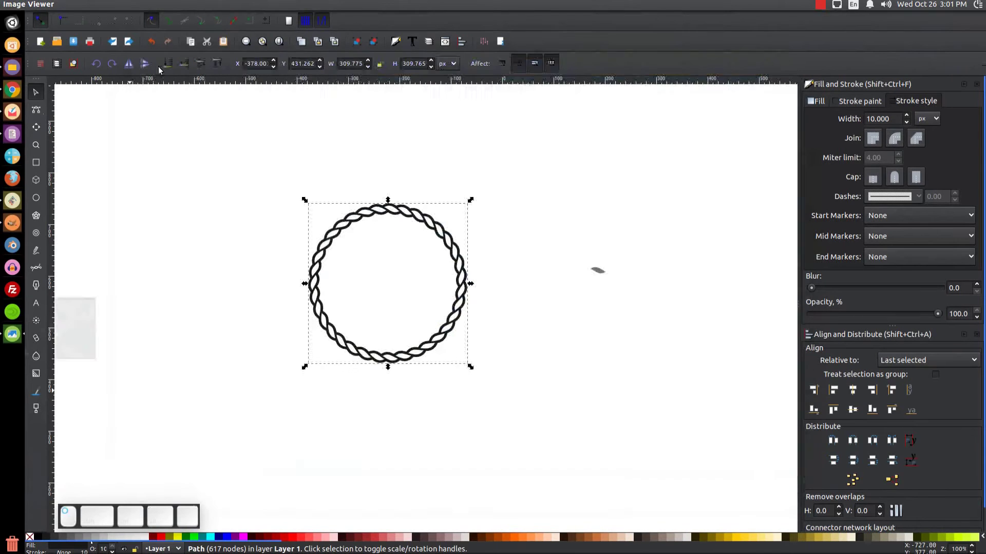
left_click_drag(446, 334, 470, 325)
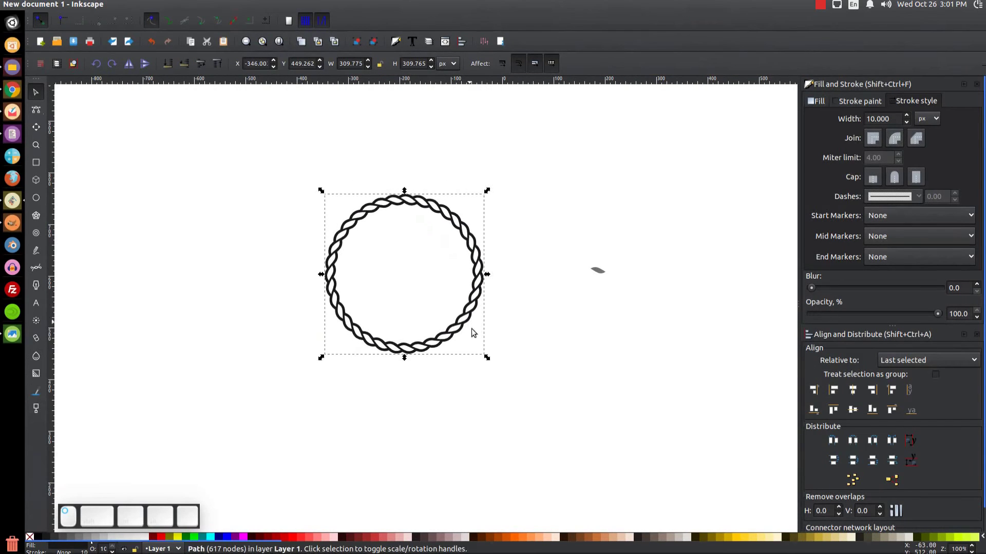
left_click_drag(939, 314, 878, 313)
Delete the leftover leaf shape, and scale the rope ring down proportionally to about 212 px wide
left_click_drag(602, 277, 646, 268)
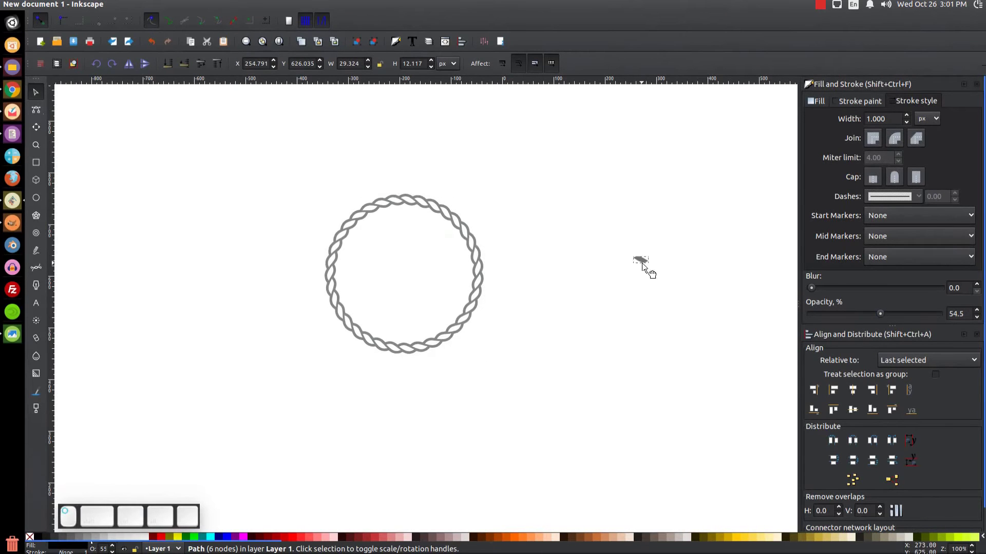
key("Delete")
mouse_move(455, 339)
left_mouse_down()
mouse_move(498, 351)
mouse_move(519, 369)
mouse_move(496, 336)
left_mouse_up()
left_click(480, 482)
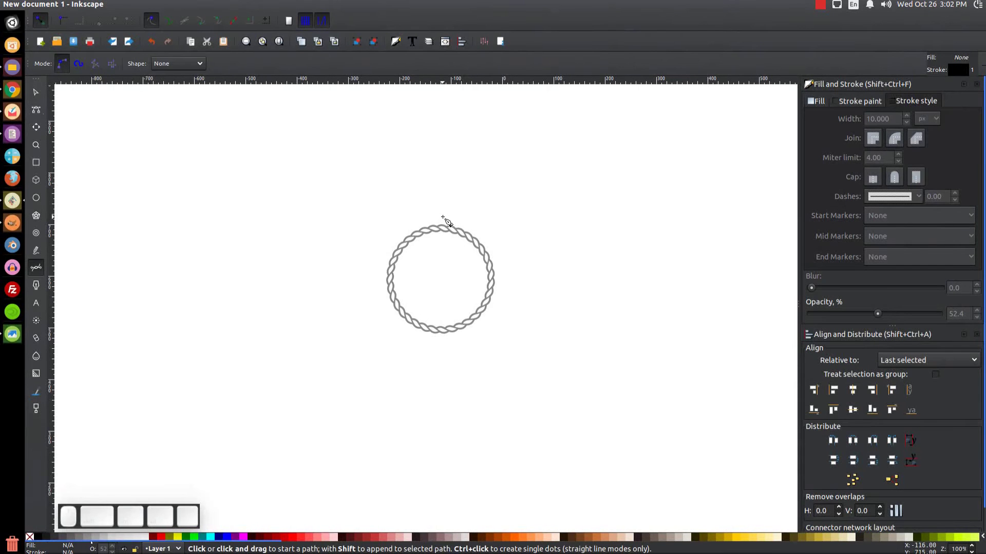
Draw a vertical straight line about 242 px long through the middle of the rope ring, with a 4 px stroke
left_click(442, 217)
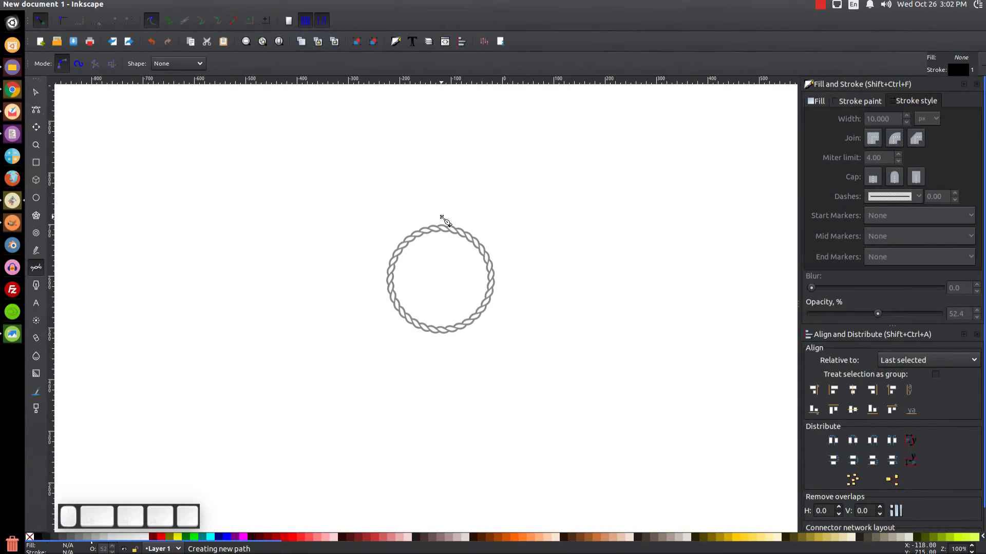
left_click(443, 342)
key("Return")
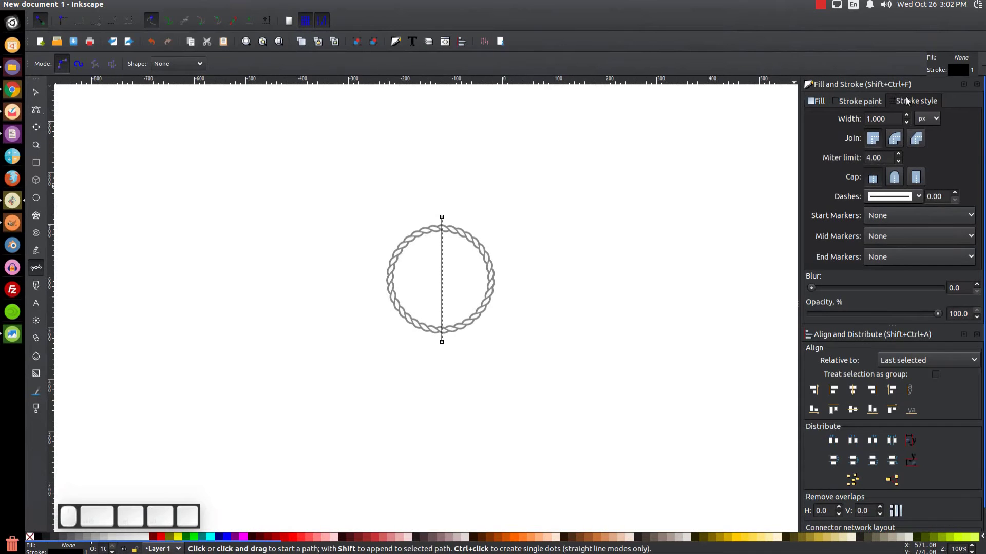
left_click(894, 119)
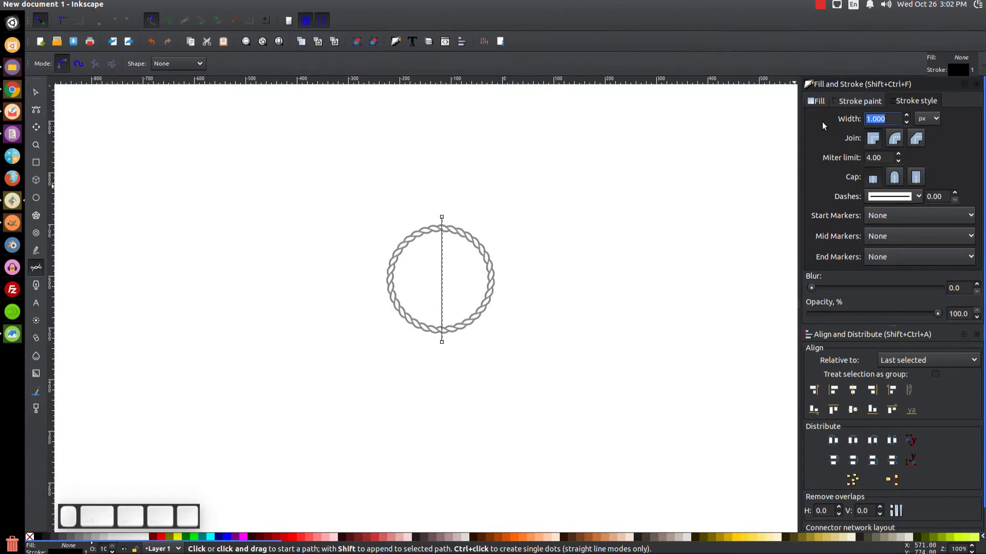
type("4")
key("Return")
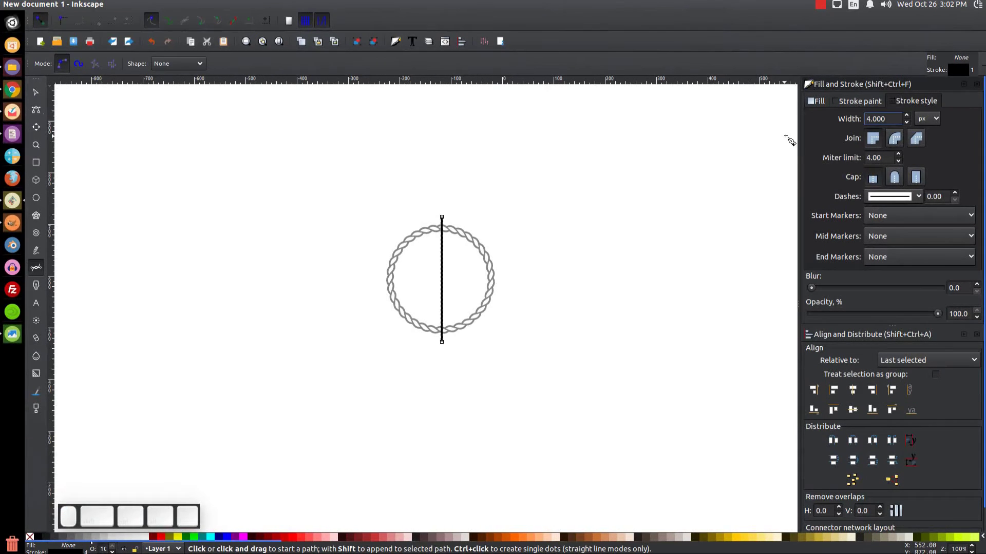
Try a 5 px stroke width on the vertical line, and set it back to 4 px
left_click(883, 119)
type("5")
key("Return")
left_click(874, 119)
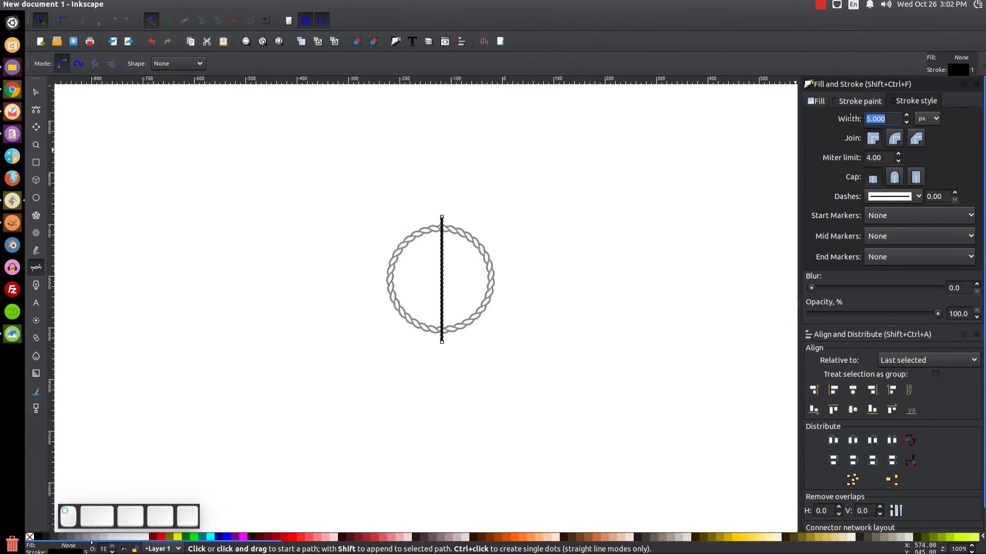
type("4")
key("Return")
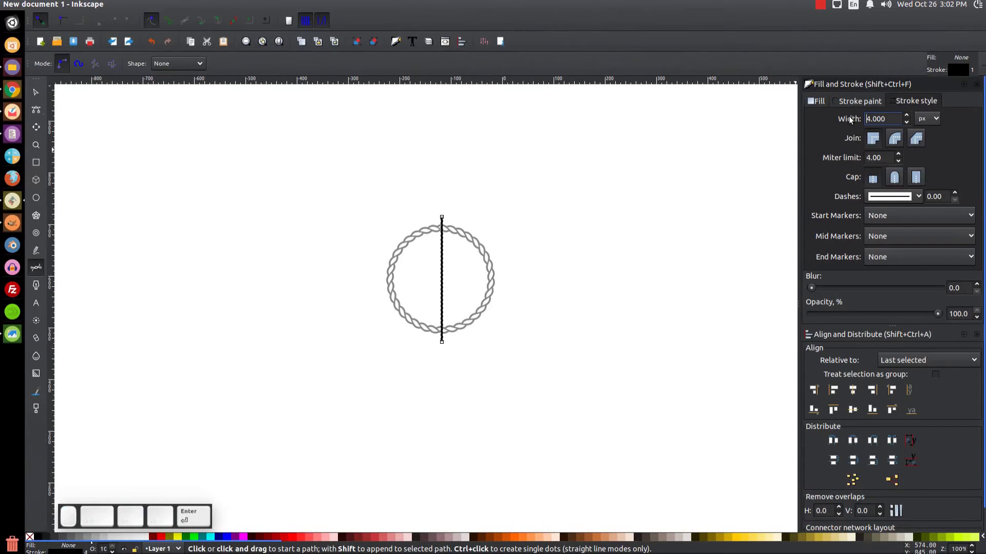
Give the vertical line round joins and caps, and center it on the rope ring both horizontally and vertically
left_click(897, 141)
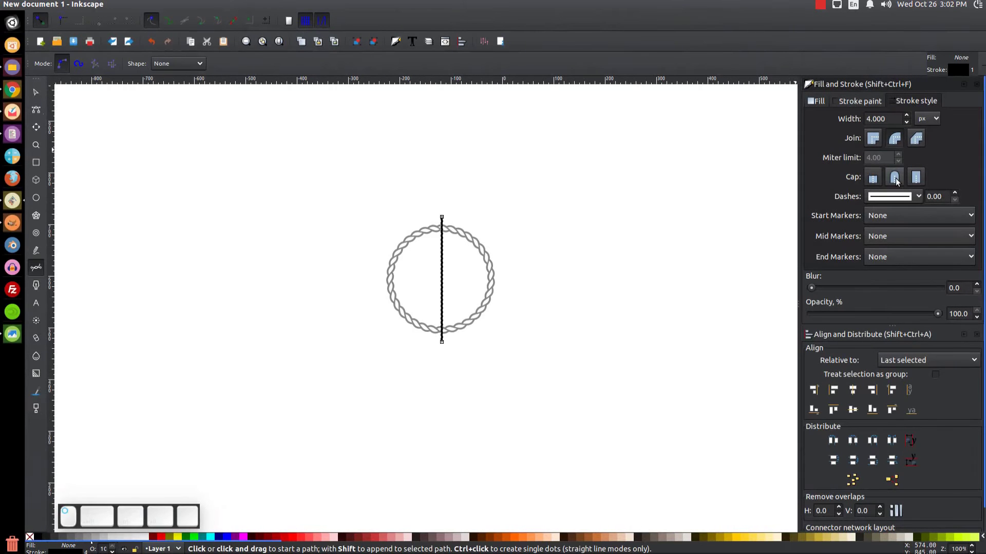
left_click(35, 92)
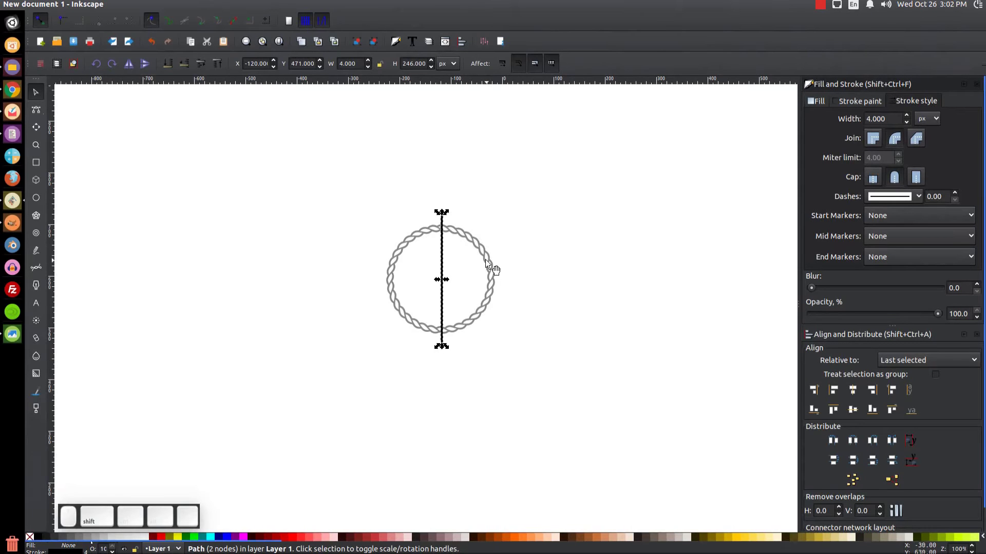
left_click(466, 235, "shift")
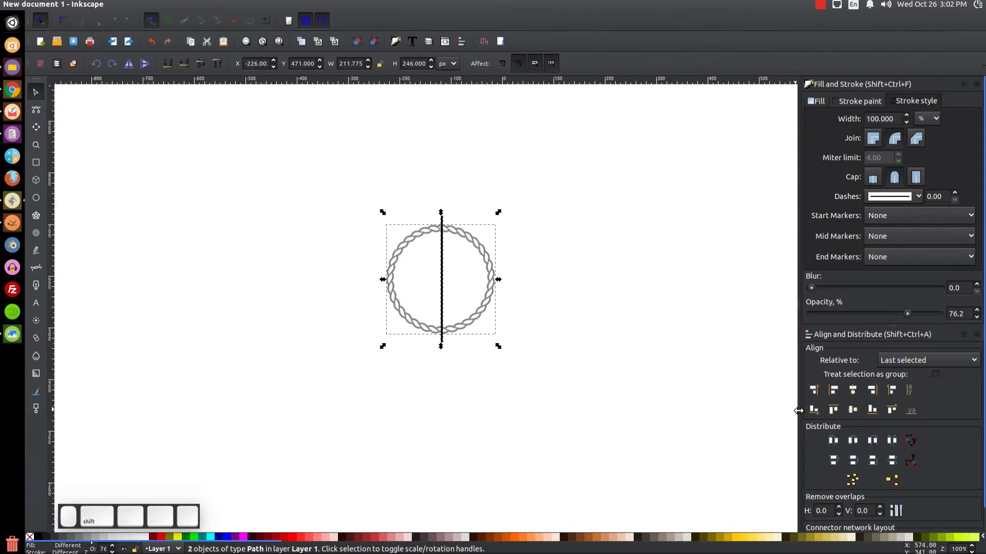
left_click(854, 395)
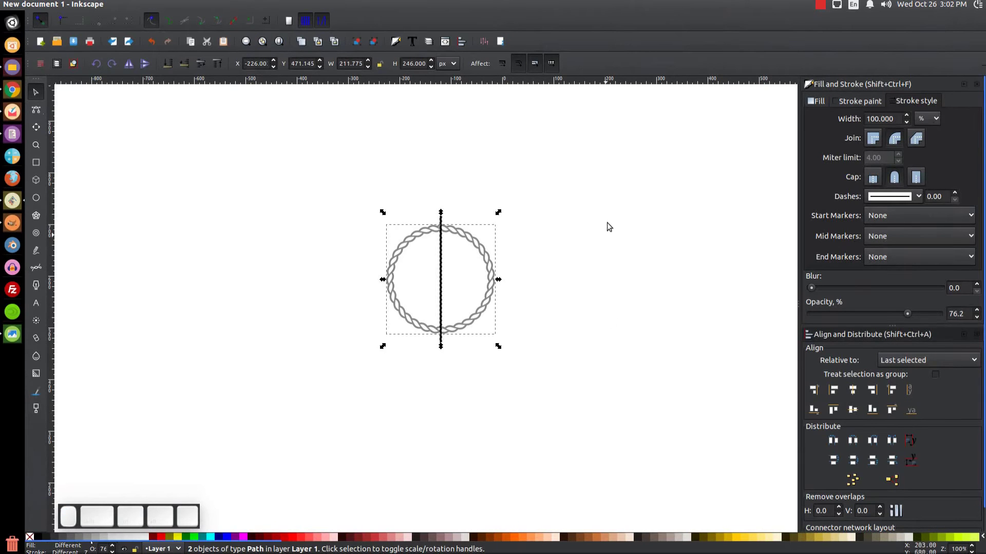
left_click(344, 341)
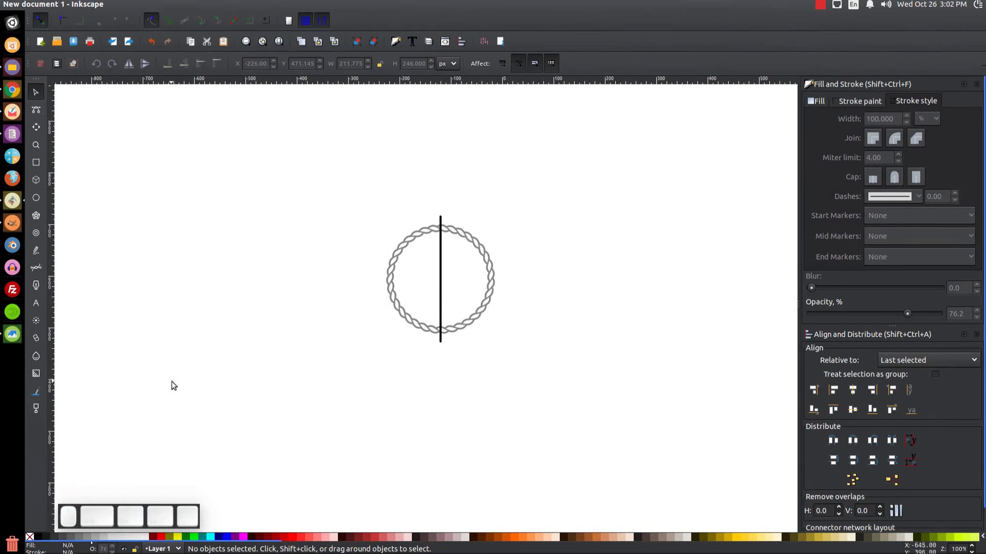
Duplicate the vertical line and move the copy about 314 px straight left, outside the rope ring
left_click(442, 259)
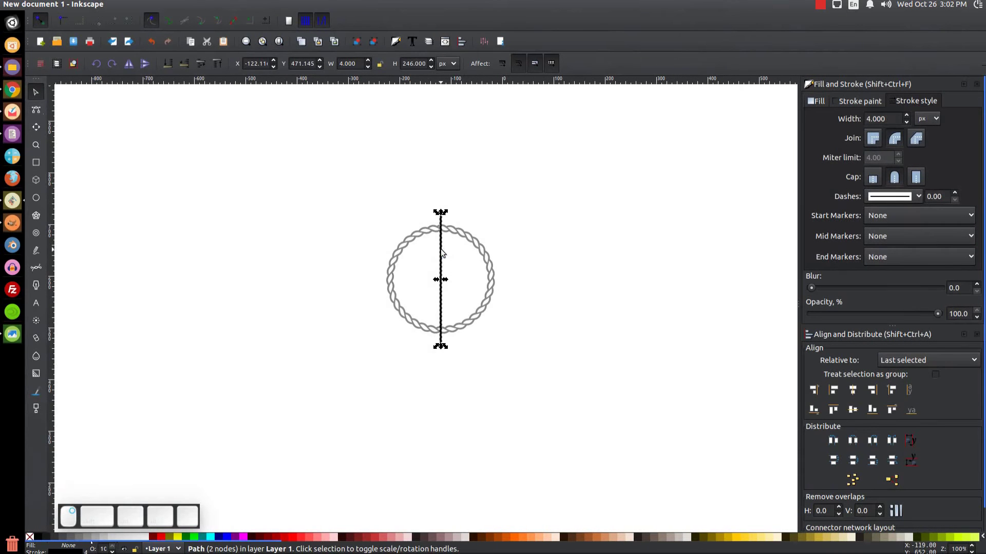
right_click(441, 251)
left_click(465, 332)
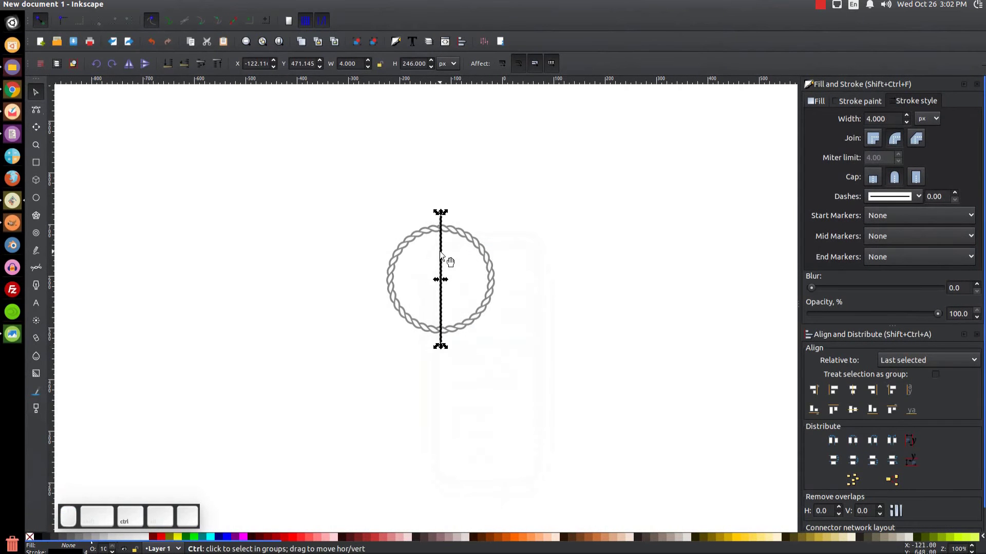
left_click_drag(441, 255, 280, 255)
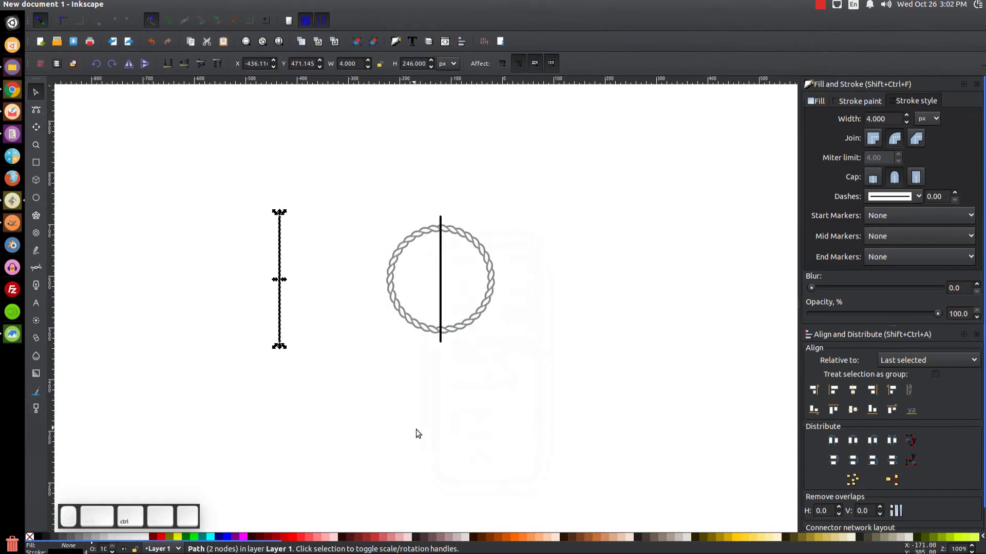
Convert the stroke of the vertical line inside the rope ring to a path
left_click(440, 247)
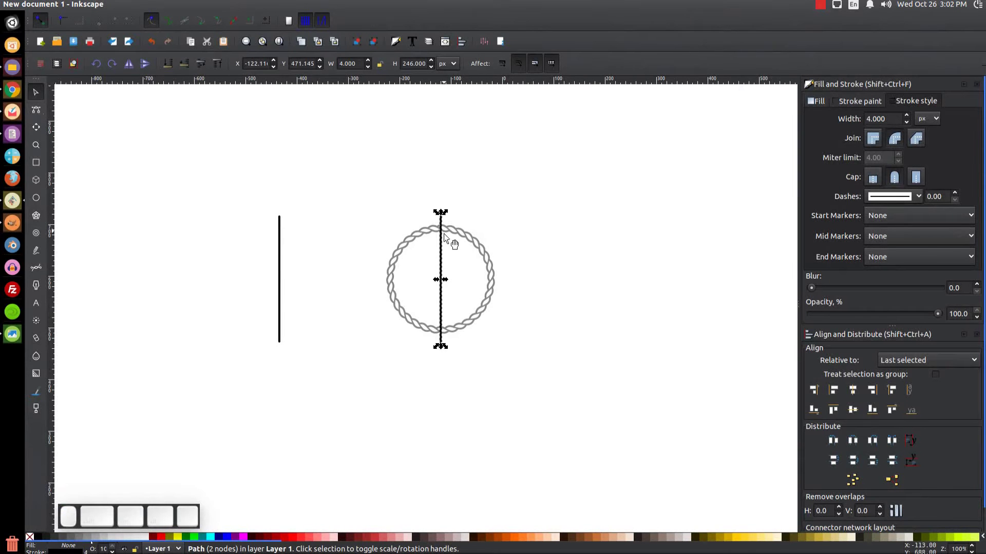
left_click(168, 4)
left_click(195, 30)
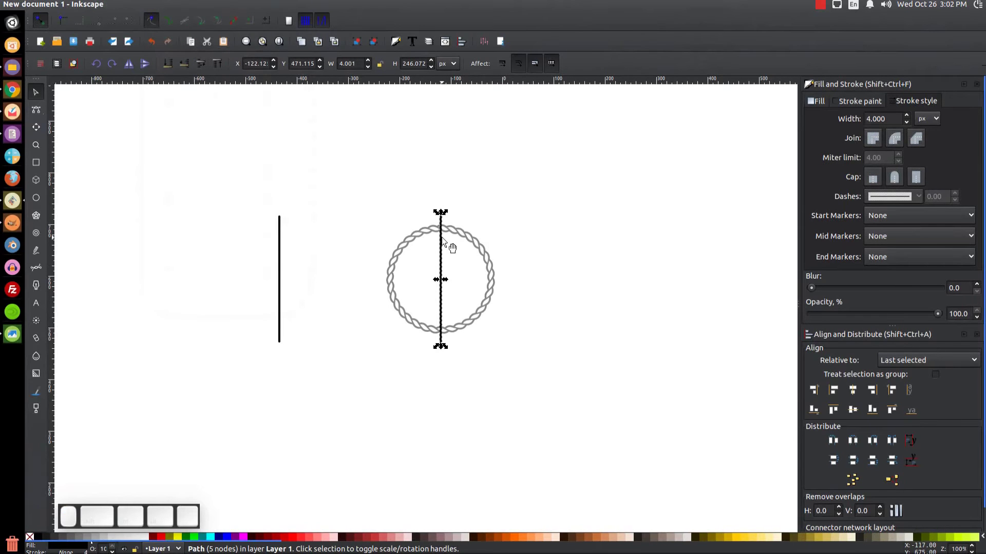
key("ctrl")
left_click_drag(445, 214, 483, 240)
key("ctrl+z")
Rotate the line inside the ring 45° clockwise, and add a duplicate rotated a further 45° to horizontal
key("ctrl")
left_click_drag(446, 214, 489, 234)
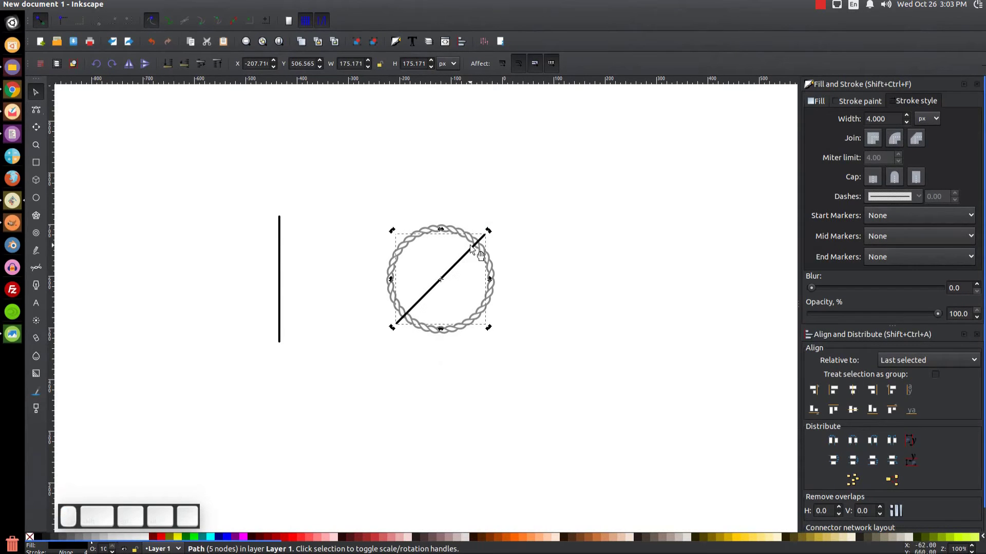
right_click(471, 248)
left_click(484, 325)
left_click_drag(489, 235, 510, 275)
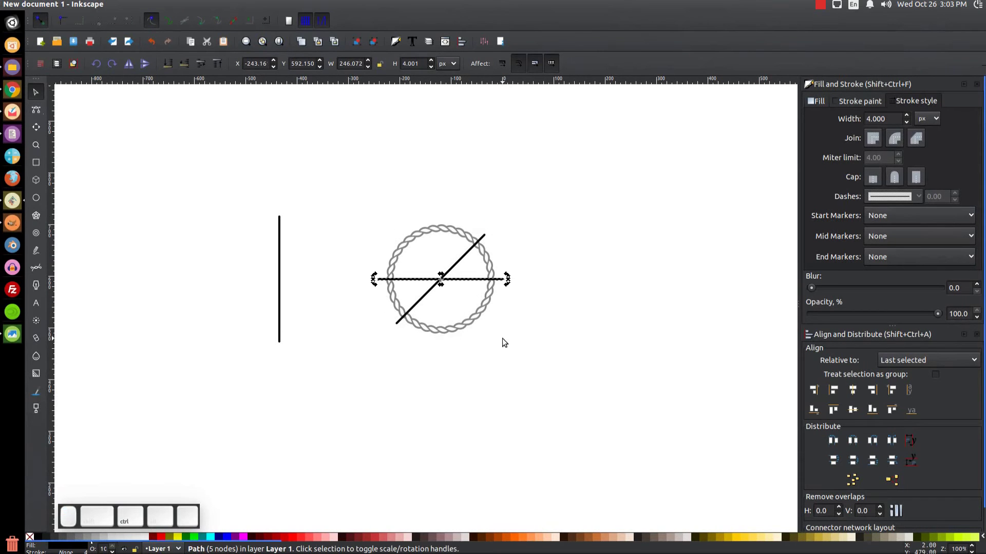
Duplicate the horizontal line and rotate the copy 45°, and add another duplicate rotated a further 45° to vertical
right_click(472, 281)
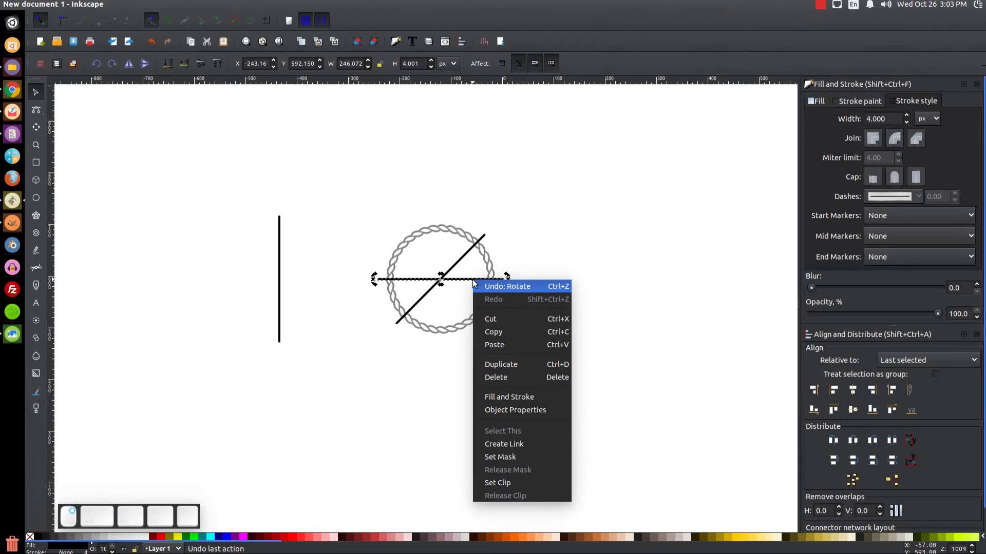
left_click(491, 362)
left_click_drag(508, 278, 491, 317)
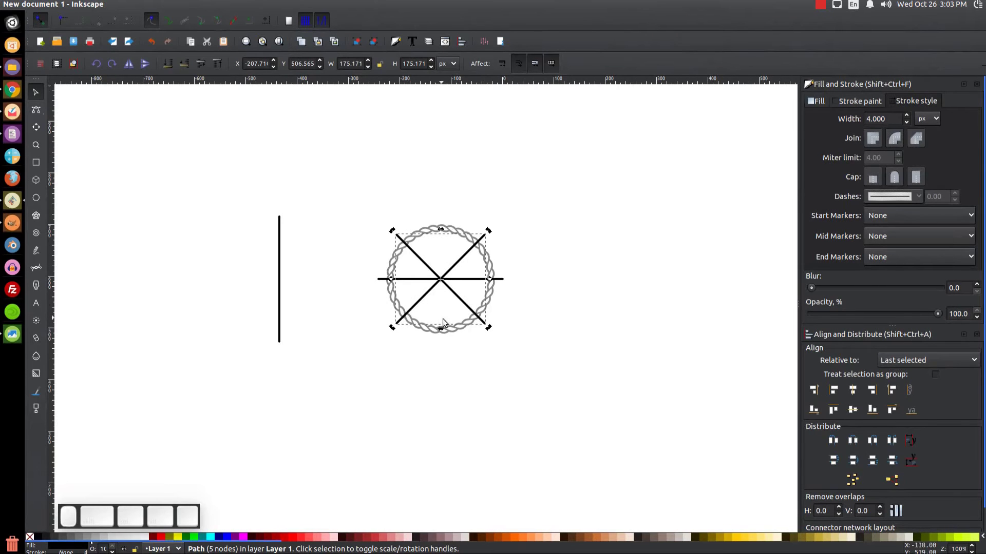
key("ctrl+d")
left_click_drag(490, 328, 448, 349)
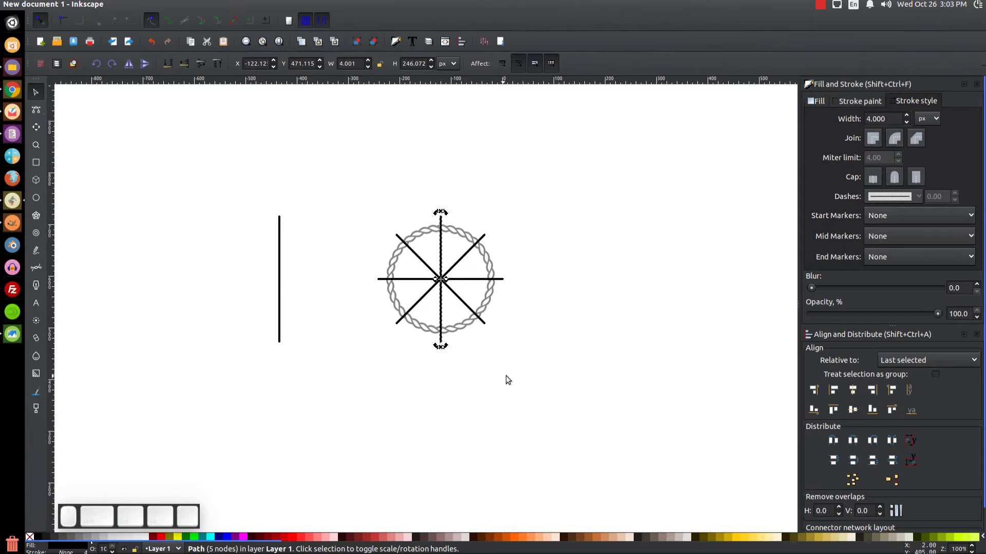
Fill the rope ring with red
left_click(468, 334)
left_click(161, 537)
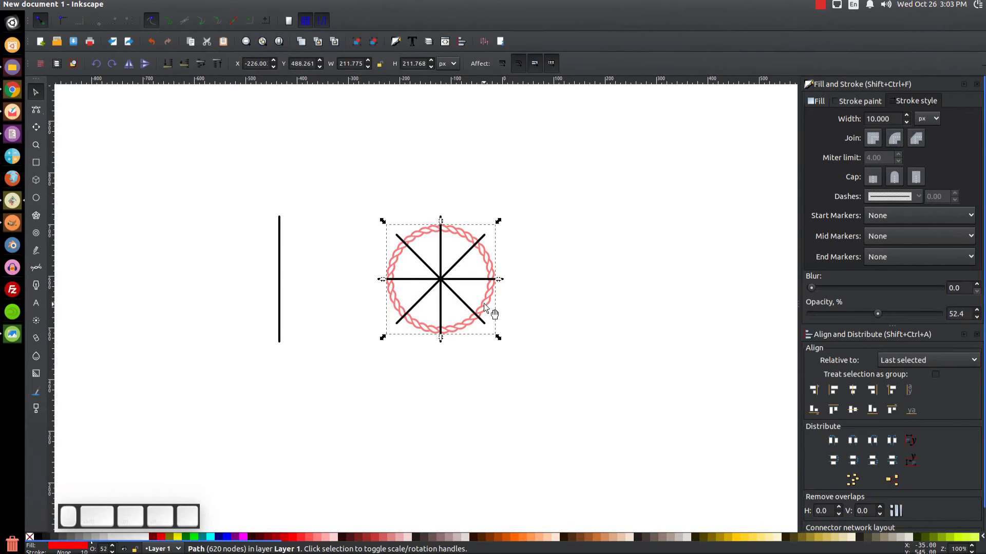
left_click_drag(498, 339, 499, 343)
key("Escape")
Unite the four crossing spoke lines into one path with Union, leaving out the rope ring
left_click_drag(671, 415, 341, 148)
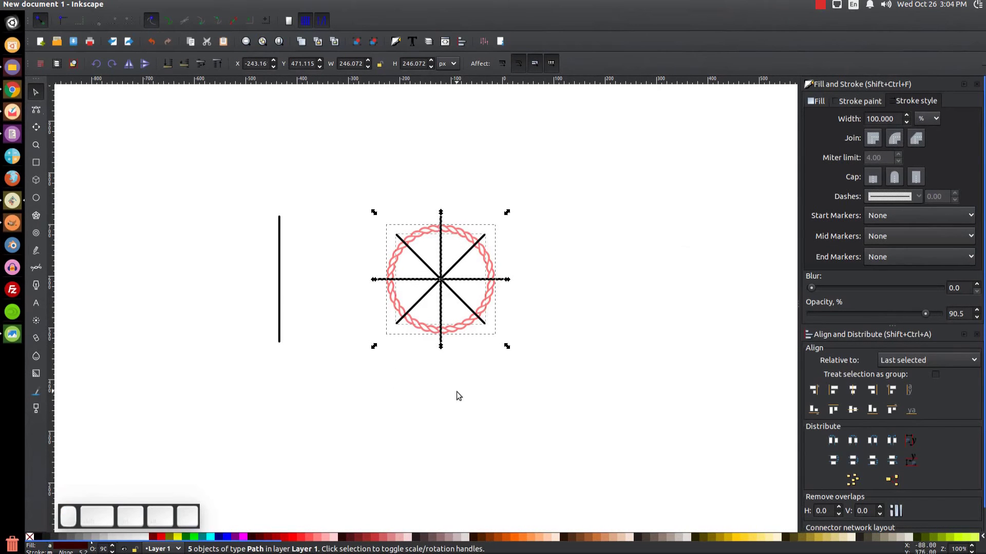
key("shift")
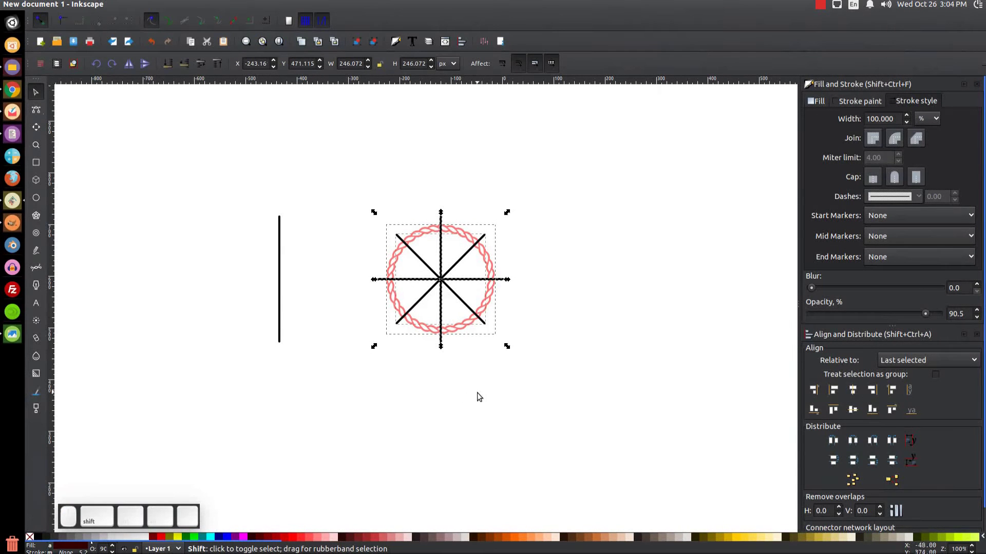
left_click(460, 329, "shift")
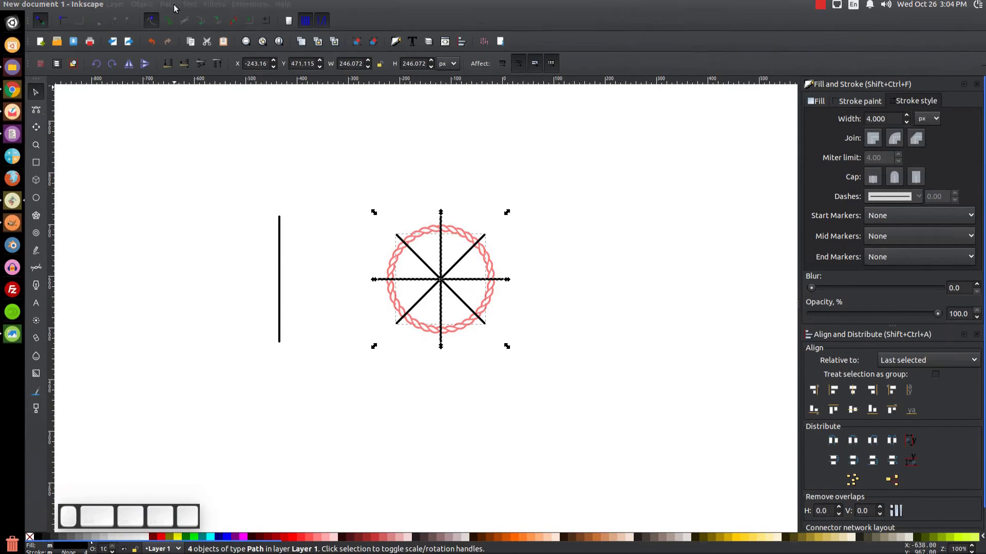
left_click(169, 5)
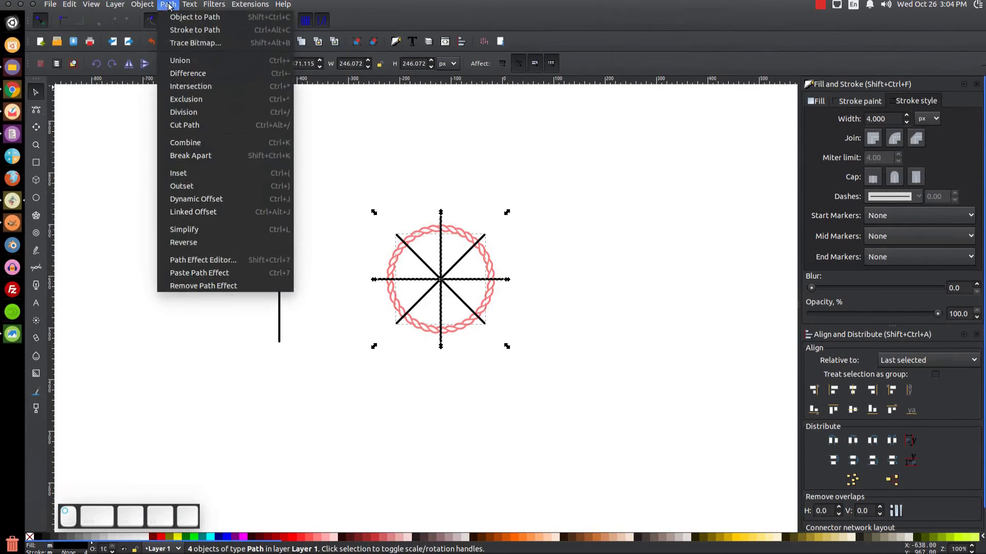
left_click(193, 58)
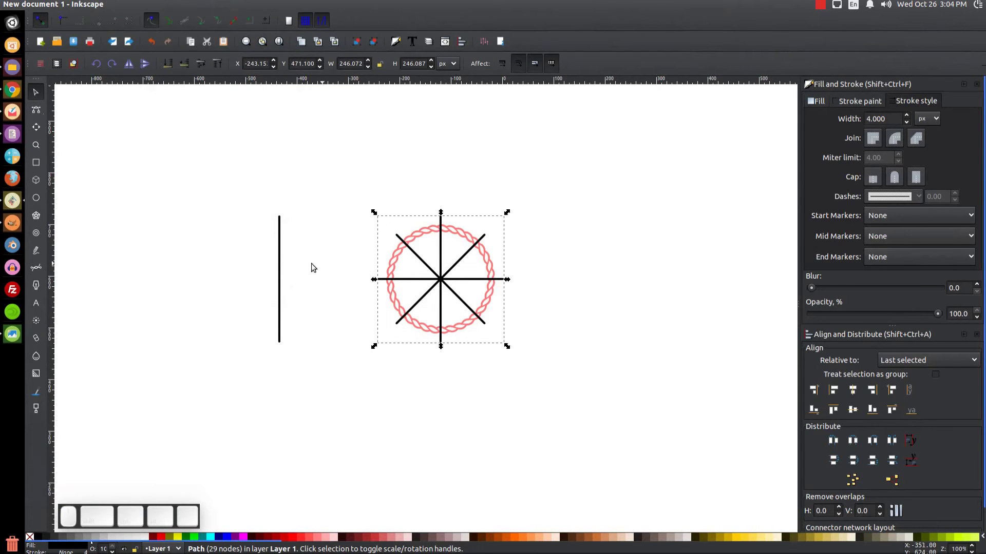
Fill the united spoke shape with bright green, distinguishing it from the black line outside the ring
left_click(279, 257)
left_click_drag(281, 239, 289, 237)
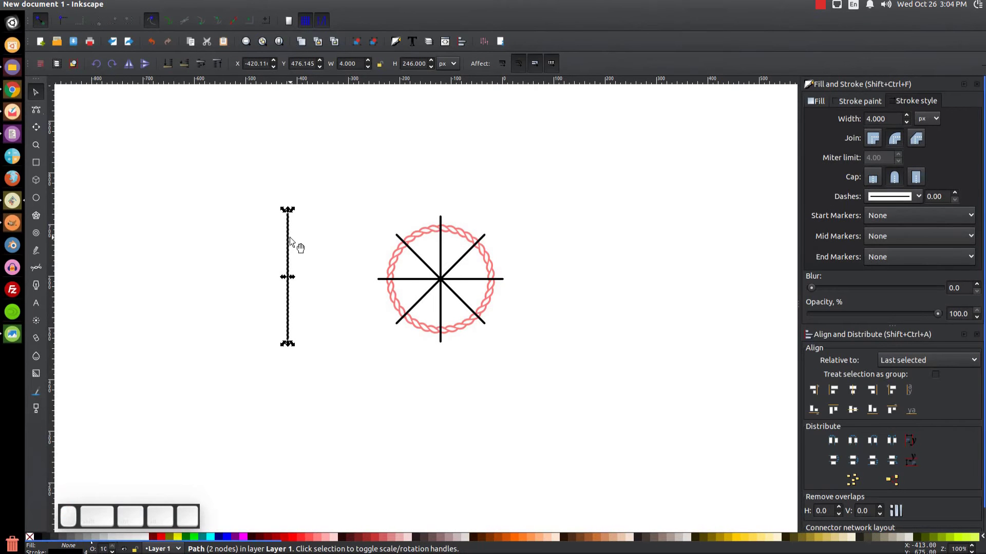
left_click(445, 285)
mouse_move(444, 285)
left_mouse_down()
mouse_move(456, 247)
mouse_move(447, 289)
left_mouse_up()
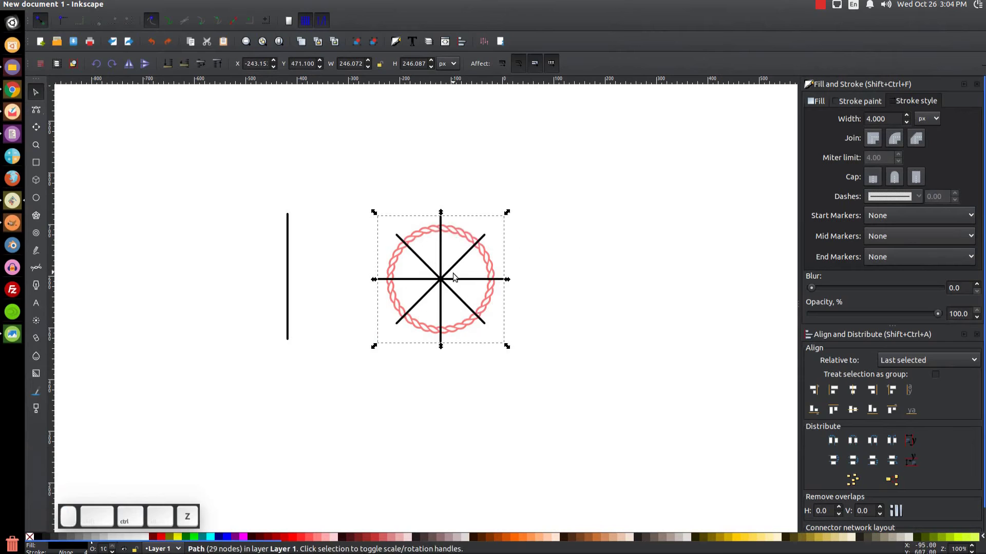
left_click(197, 538)
Center the black vertical line outside the ring on the rope ring, both horizontally and vertically
left_click_drag(295, 275, 333, 275)
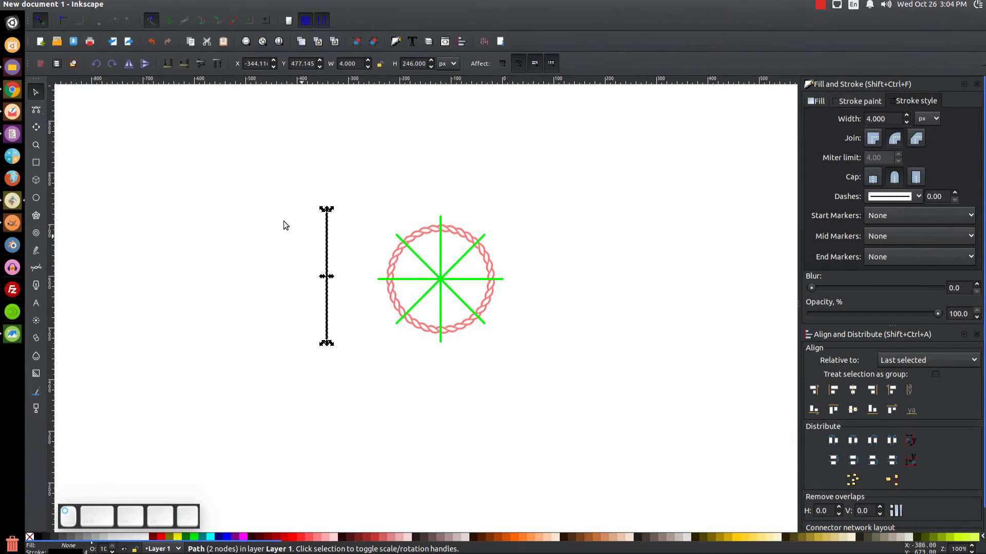
left_click(215, 61)
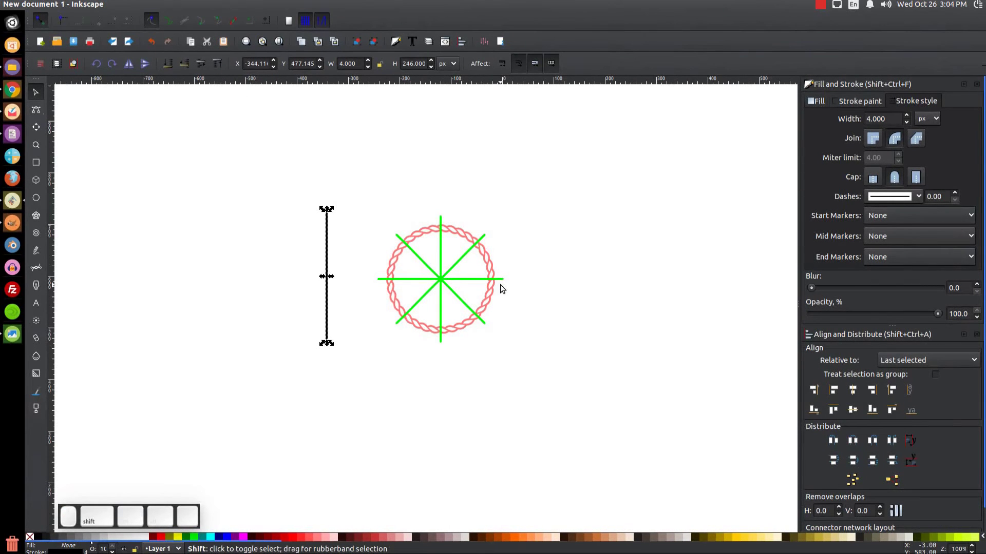
left_click(487, 257, "shift")
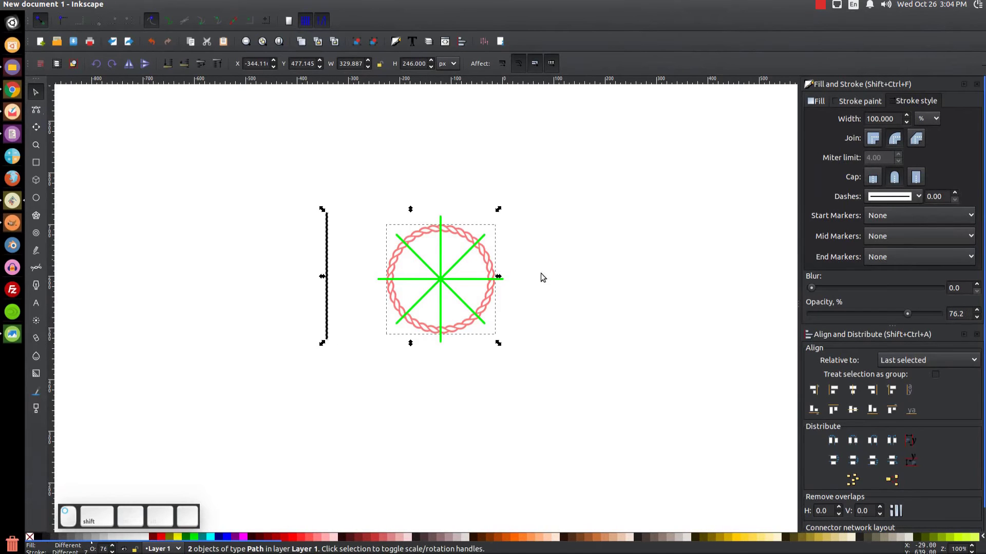
left_click(852, 390)
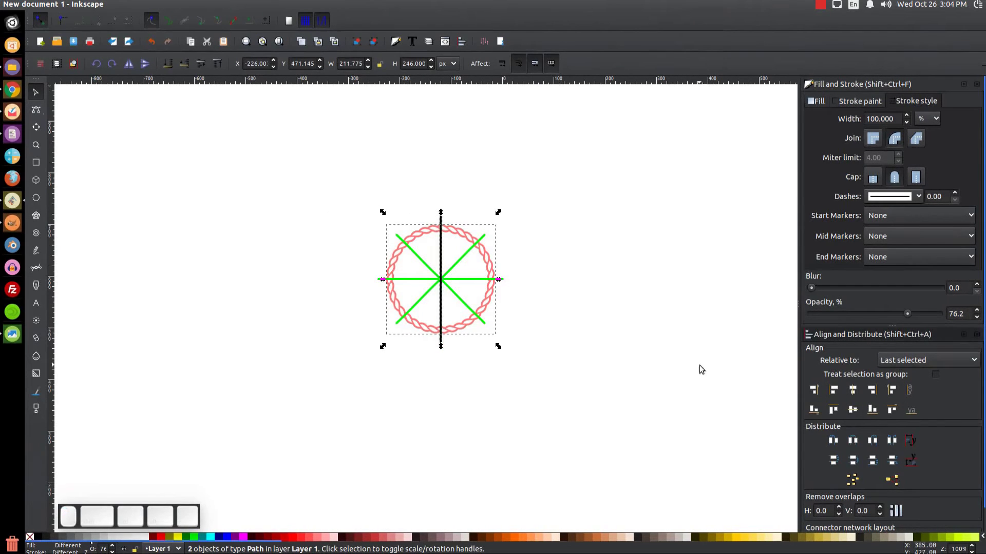
left_click(575, 183)
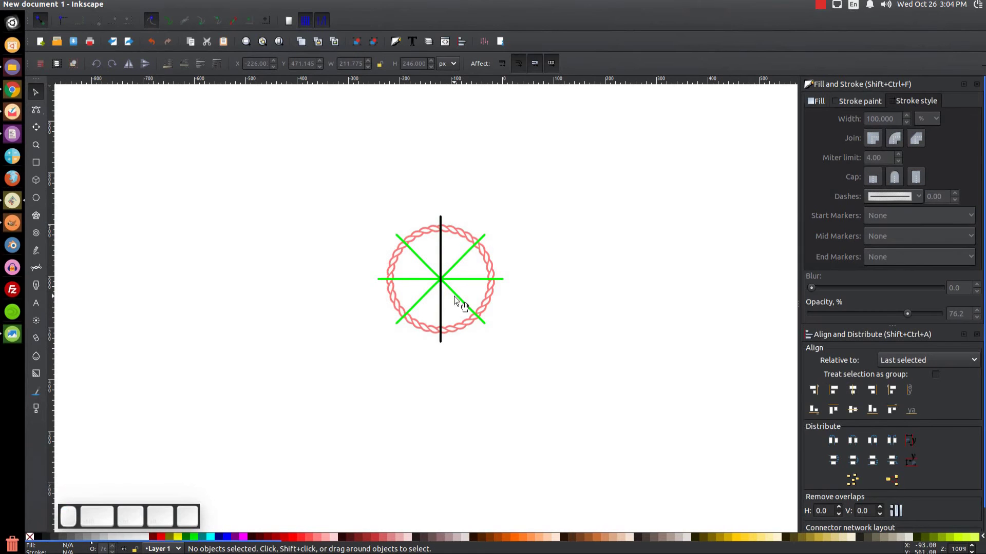
Extend both ends of the black vertical line straight outward to about 314 px total height, and compare it with the reference image thumbnail.png
left_click(441, 238)
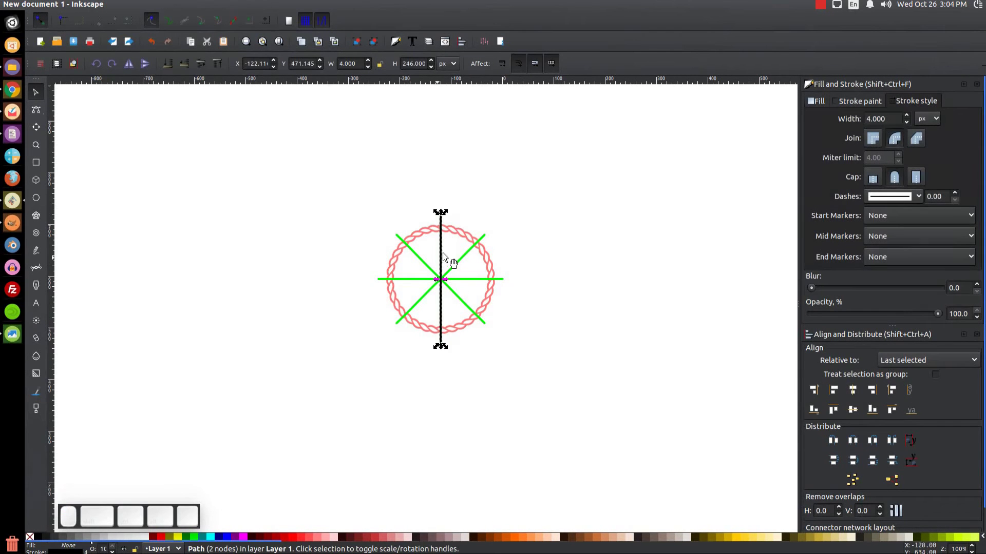
left_click(36, 109)
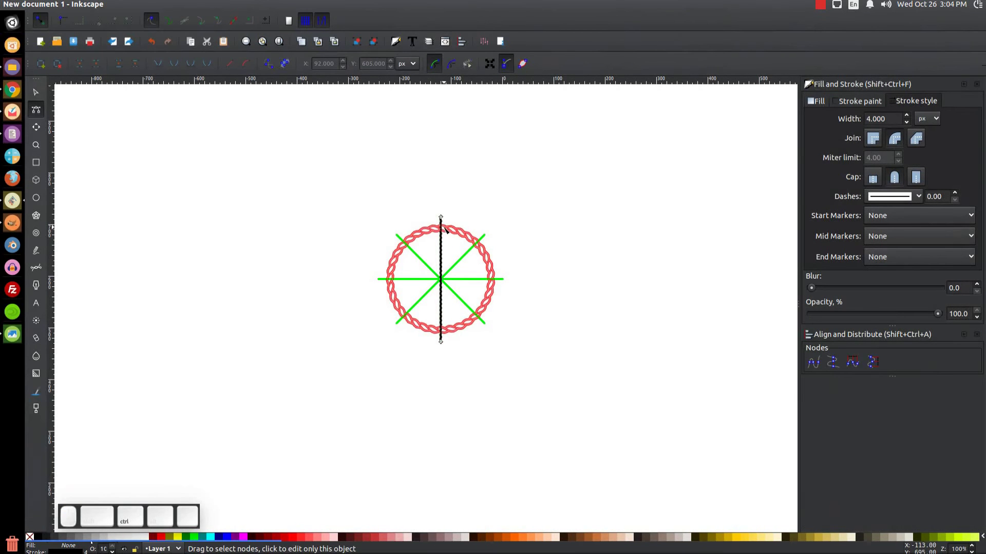
left_click_drag(441, 215, 447, 203)
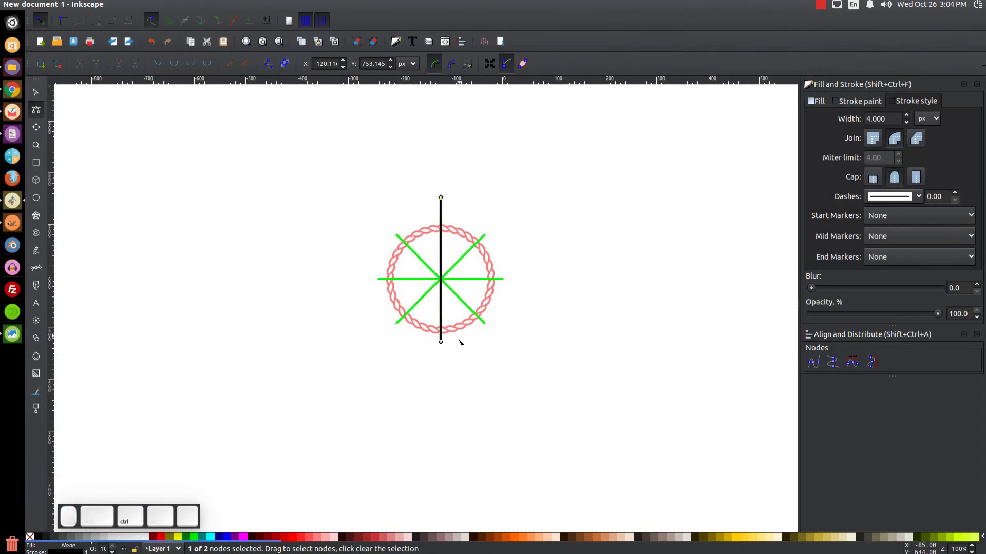
left_click_drag(440, 342, 441, 358)
left_click(12, 334)
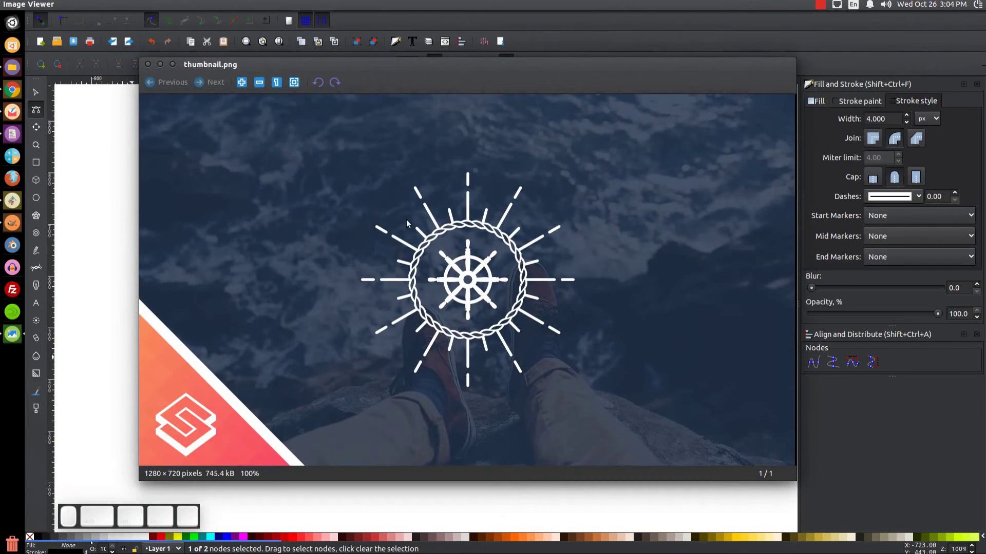
left_click(160, 64)
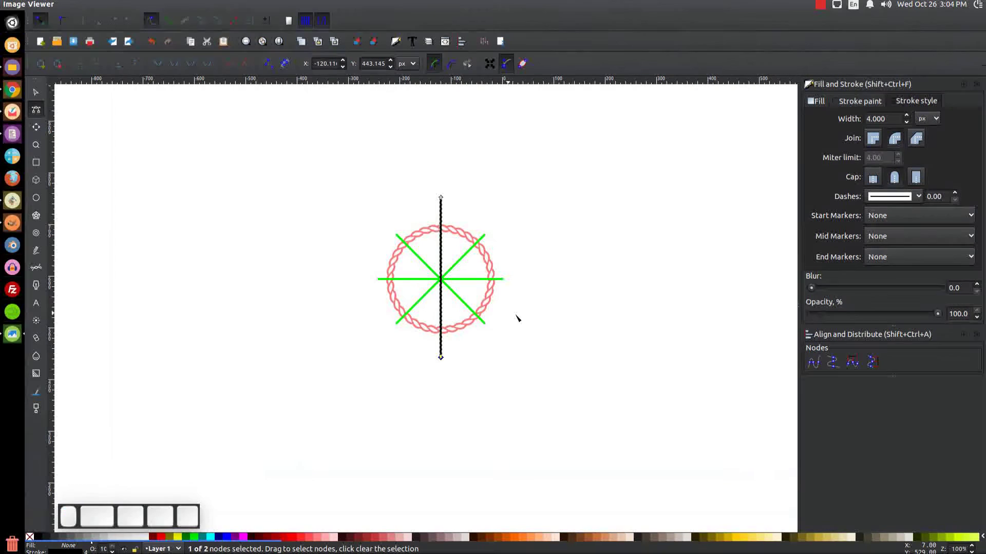
Duplicate the black vertical line and move the copy about 329 px straight up, leaving a small gap above the original
left_click(38, 93)
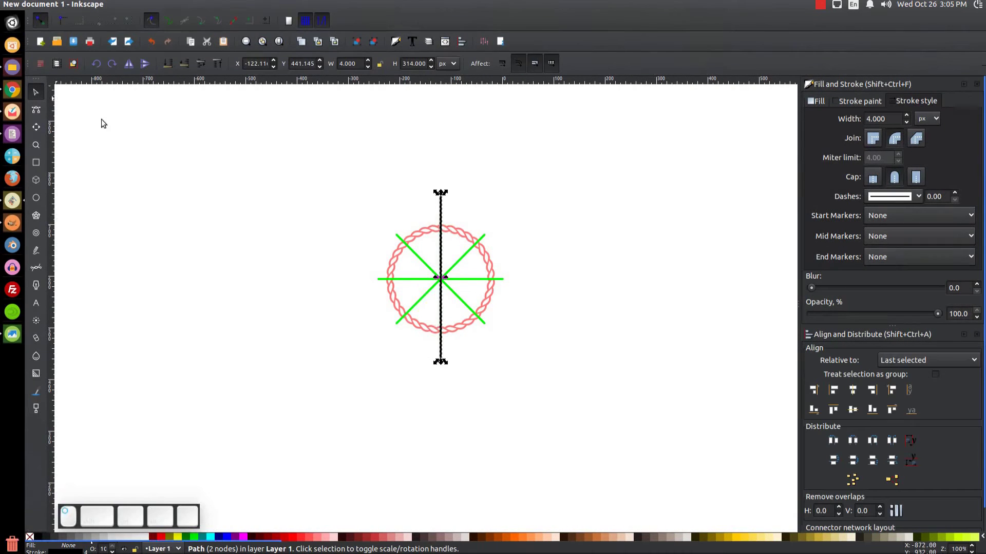
right_click(442, 218)
left_click(464, 296)
left_click_drag(445, 356, 443, 179)
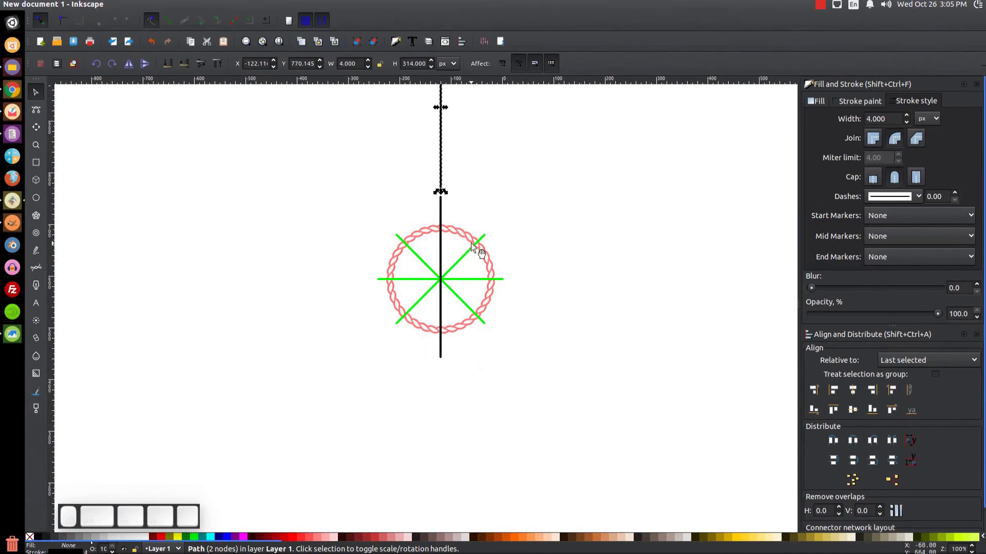
Shorten the upper copy to a dash about 40 px tall by lowering its top end node straight down
scroll(479, 251, "up", 8)
scroll(479, 280, "up", 1)
scroll(480, 279, "down", 1)
left_click(36, 109)
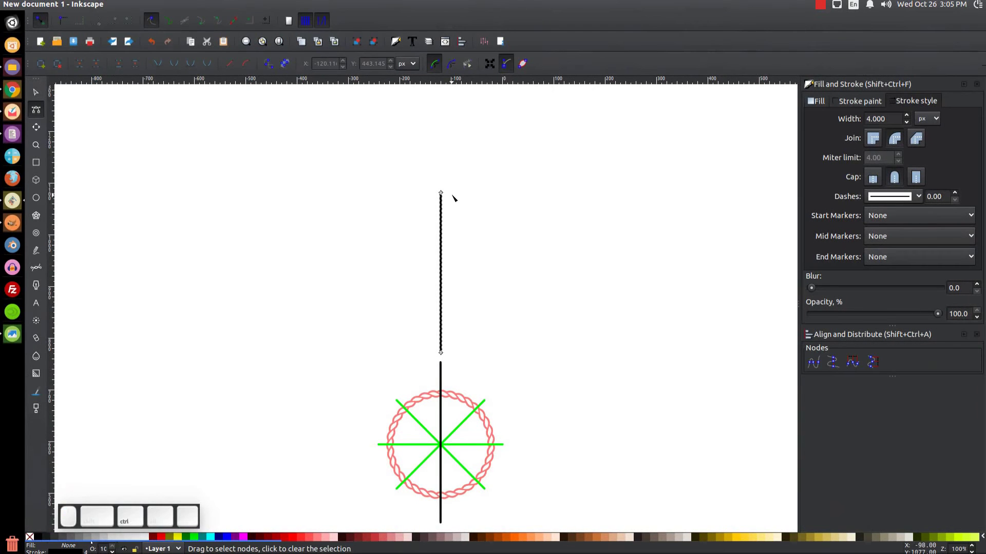
left_click_drag(441, 194, 443, 337)
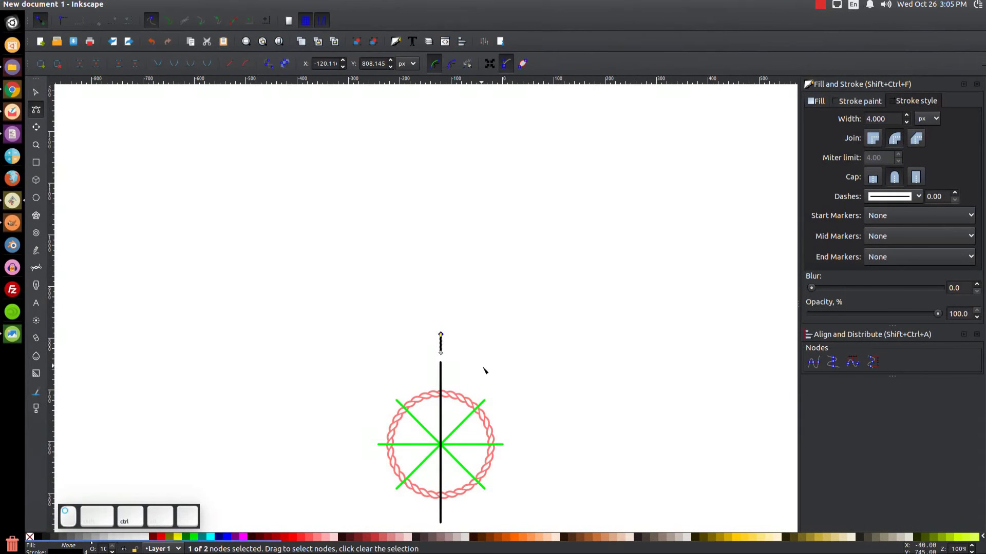
scroll(492, 345, "down", 1)
scroll(491, 345, "down", 4)
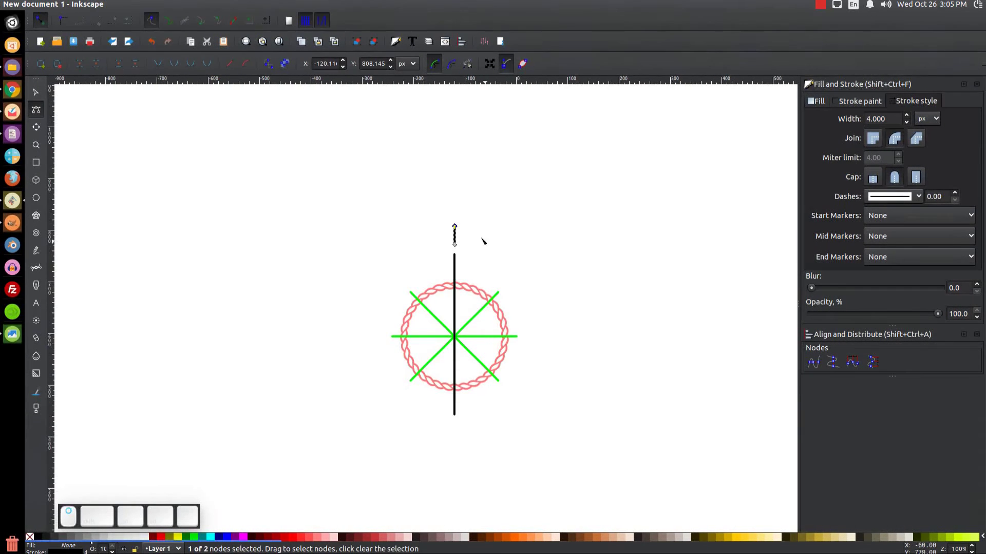
Duplicate the short dash and move the copy about 383 px straight down, just below the long line's lower end
left_click(36, 92)
key("ctrl")
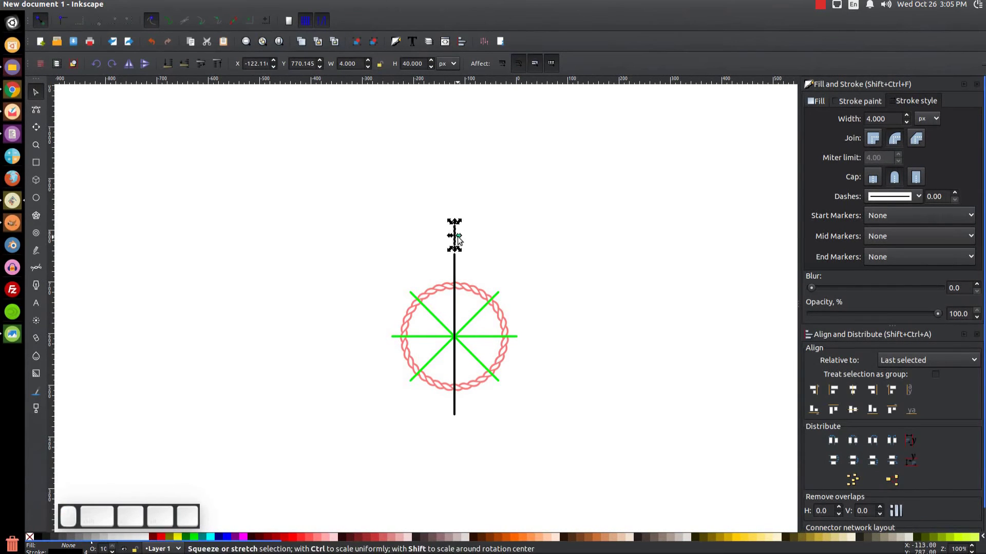
left_click_drag(453, 236, 459, 432)
left_click_drag(459, 430, 457, 429)
Convert the strokes of the long black line and its two dashes to paths and unite them with Union
left_click(455, 289, "shift")
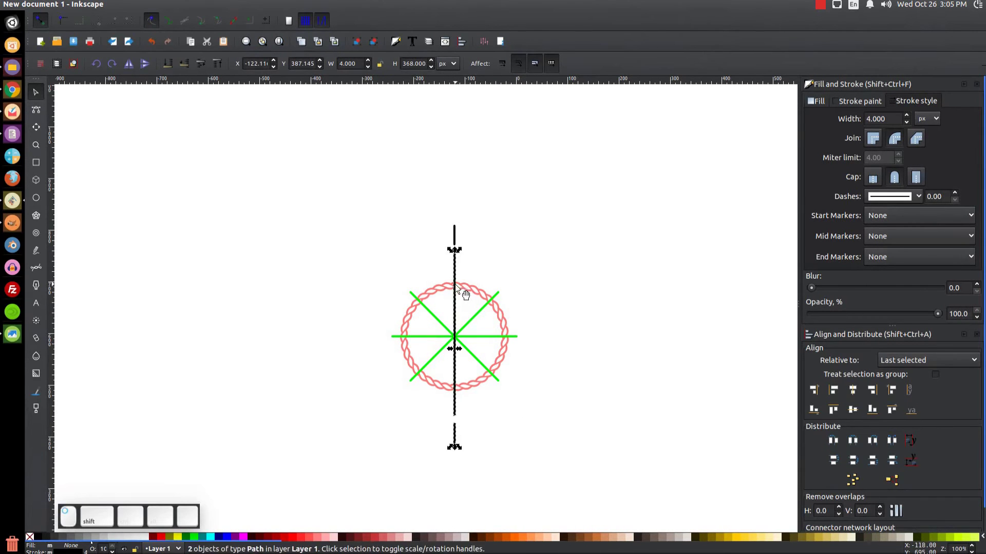
left_click(456, 238, "shift")
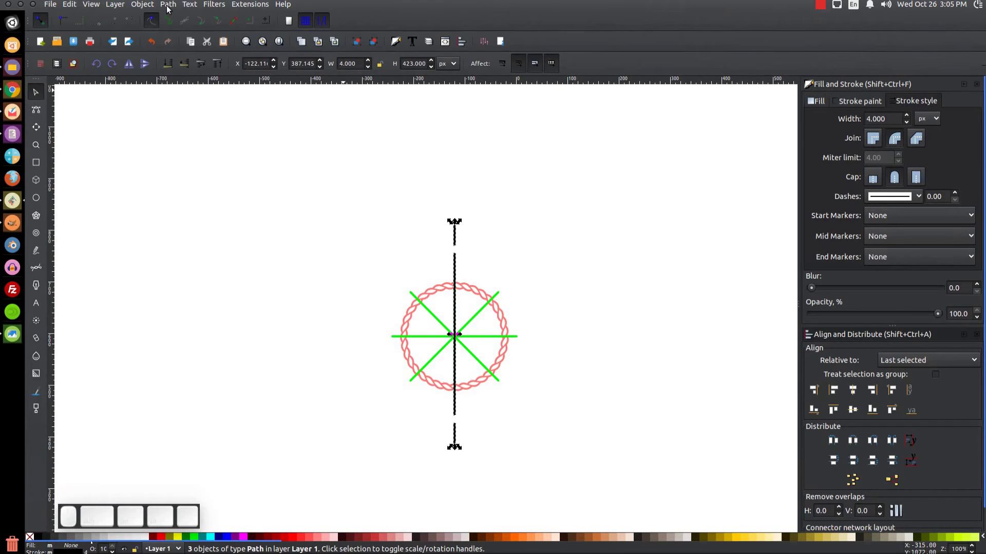
left_click(168, 9)
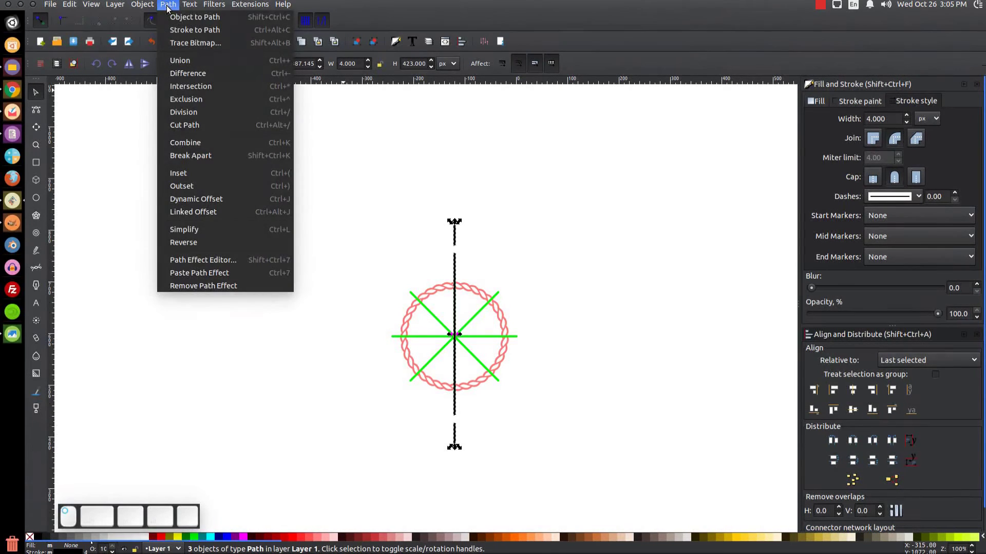
left_click(174, 34)
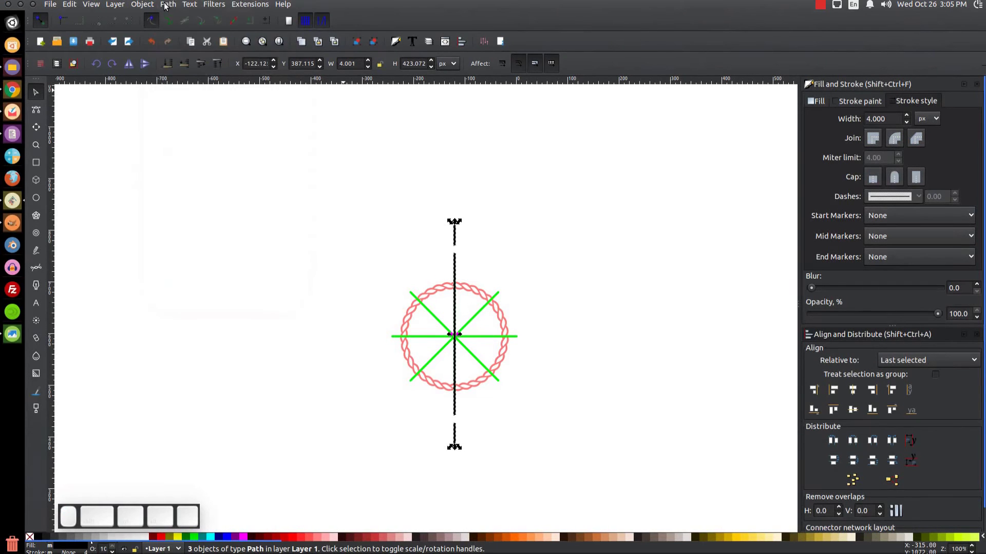
left_click(168, 4)
left_click(184, 62)
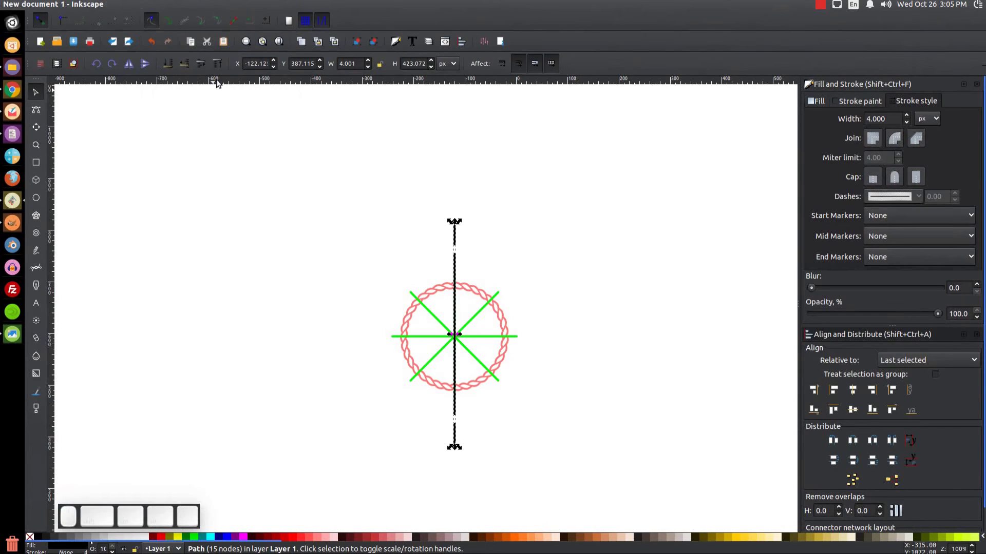
Center the united black line and dashes on the rope ring
left_click(503, 357, "shift")
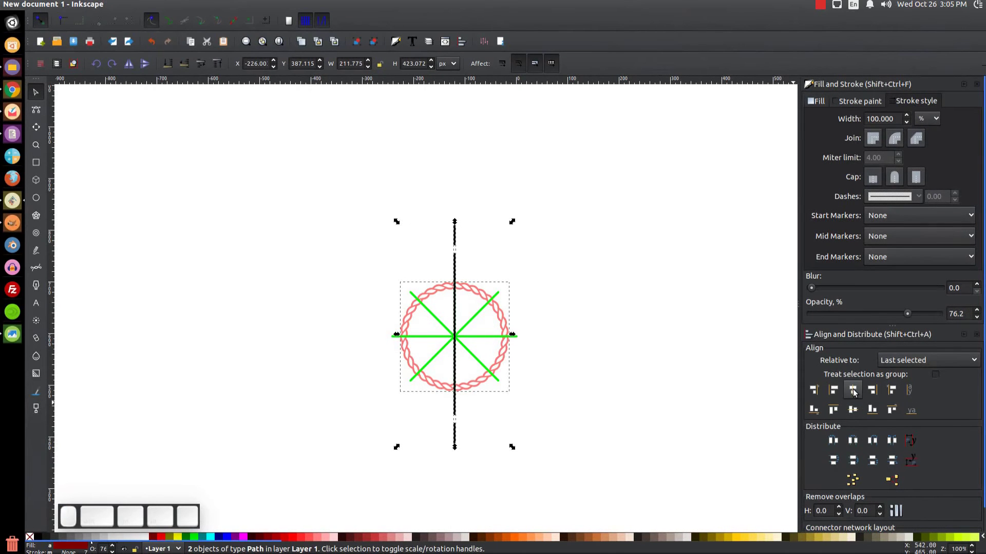
left_click(853, 410)
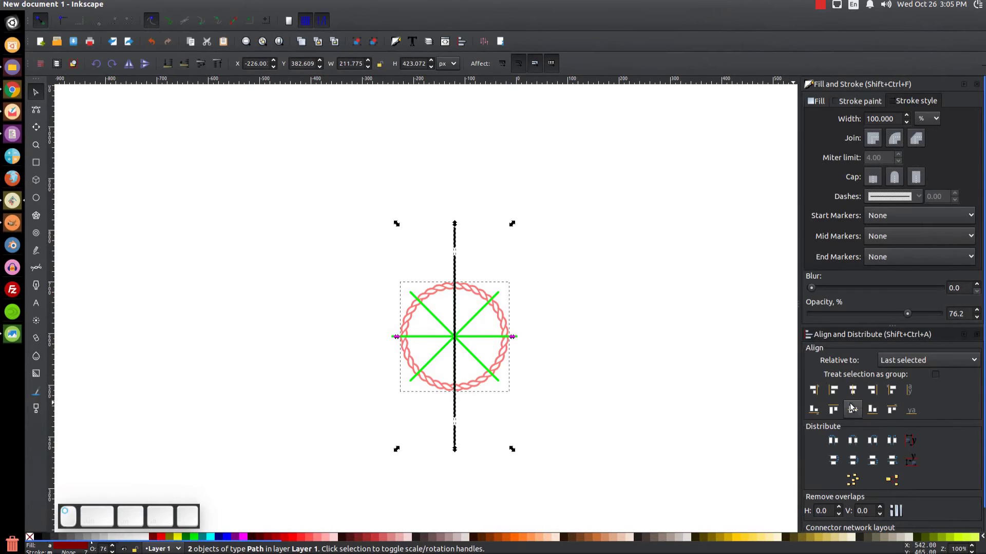
left_click(528, 336)
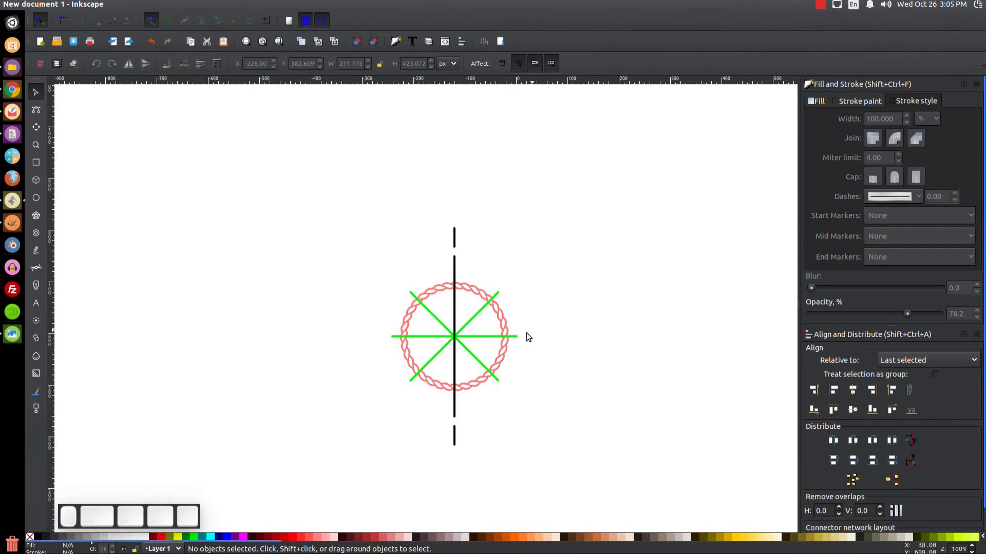
Rotate the united black line with its two dashes clockwise to about 15° from vertical around its center
left_click(455, 263)
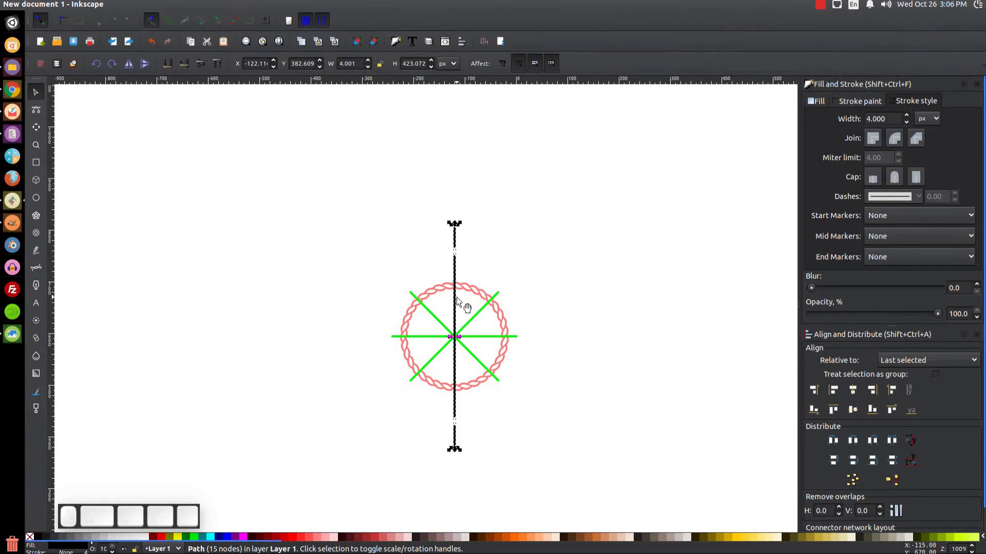
left_click(453, 273)
left_click_drag(462, 226, 482, 216)
Duplicate the tilted dashed line and rotate the copies clockwise to about 30°, 60° and 75° from vertical
right_click(467, 262)
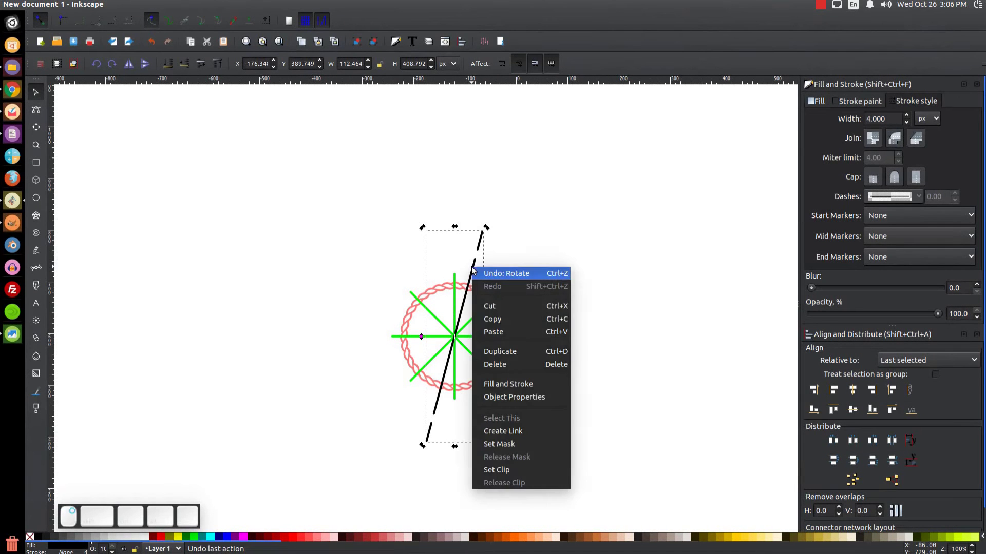
left_click(498, 348)
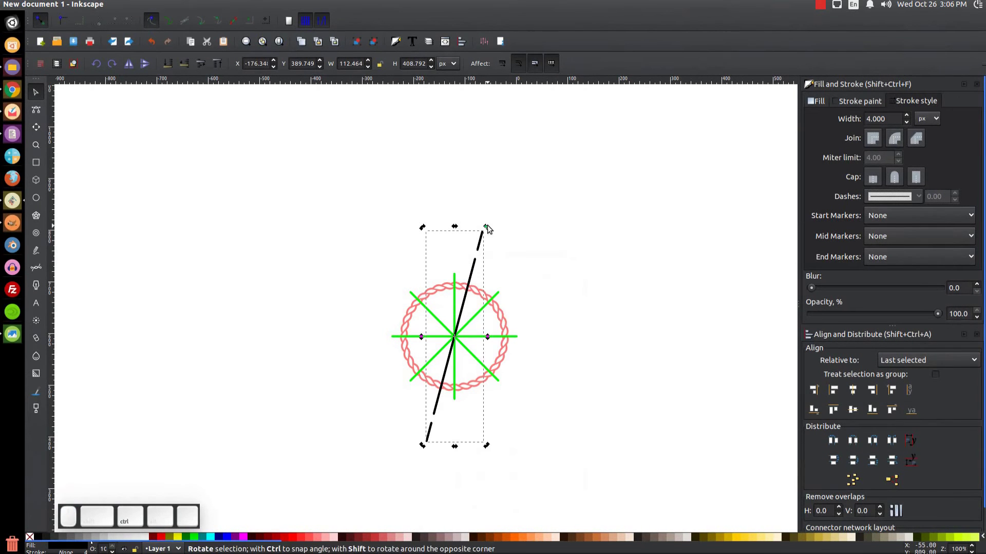
left_click_drag(487, 226, 508, 259)
key("ctrl+d")
left_click_drag(511, 237, 563, 304)
key("ctrl+d")
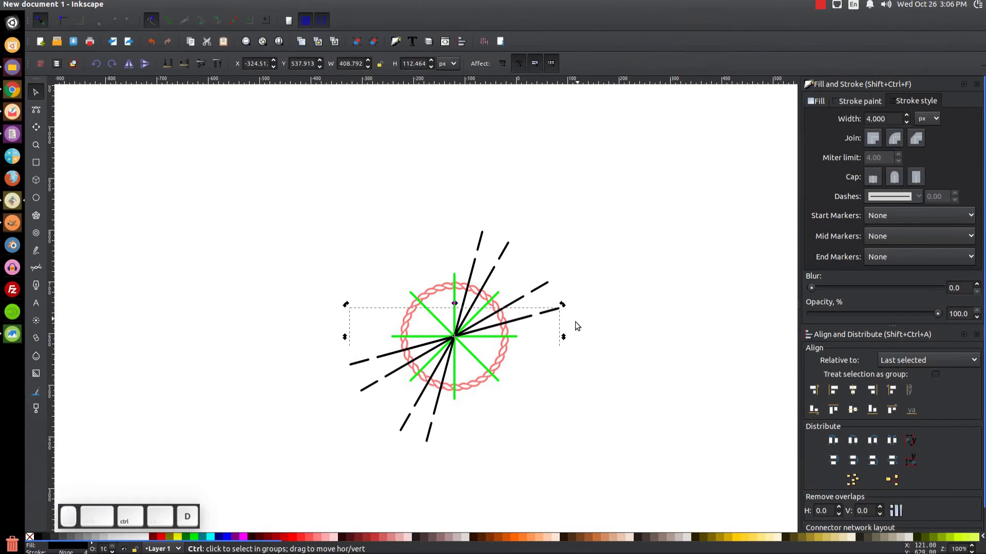
Flip a copy of the shallowest dashed line horizontally and add rotated duplicates mirroring the 60°, 30° and 15° lines
key("ctrl+d")
key("h")
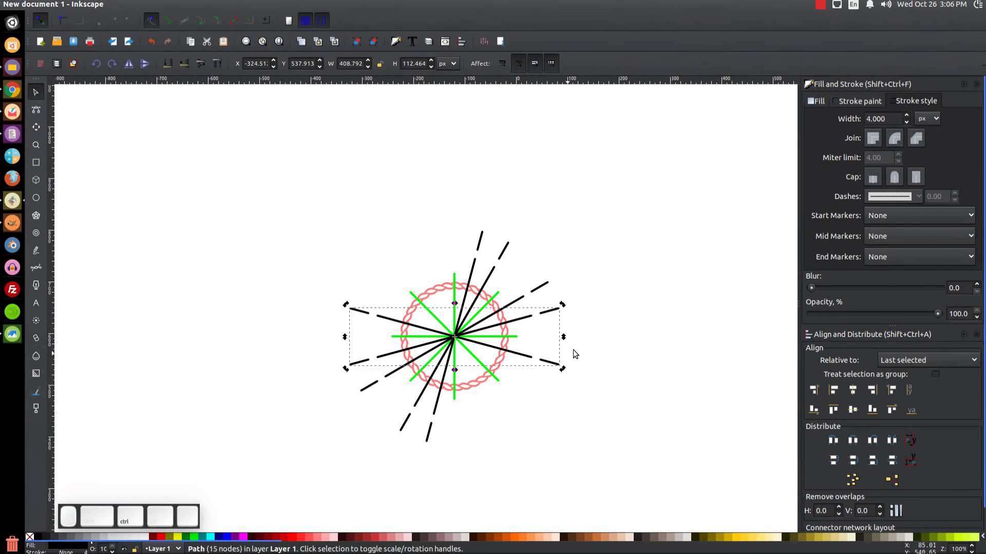
left_click_drag(564, 370, 510, 418)
key("ctrl+d")
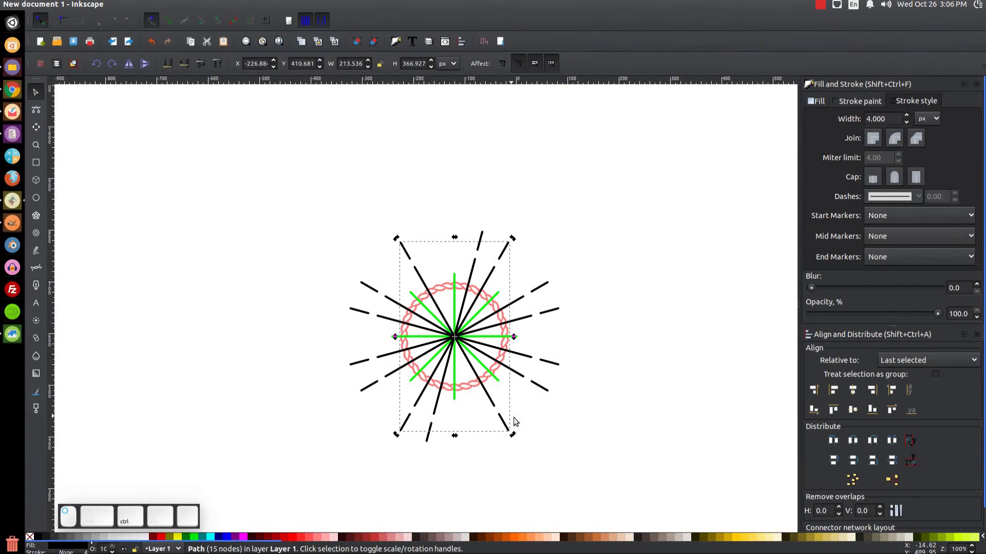
key("ctrl+d")
key("bracketright")
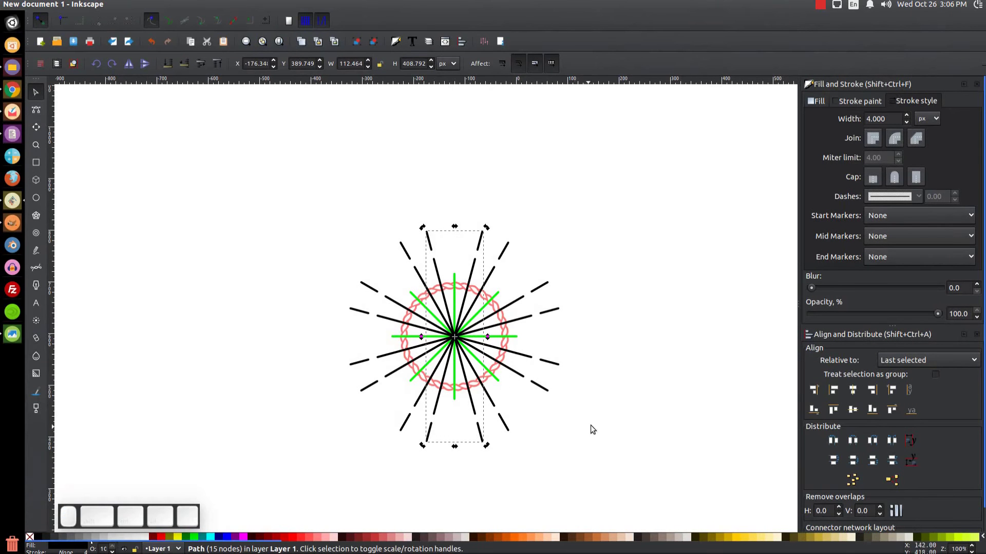
left_click(593, 423)
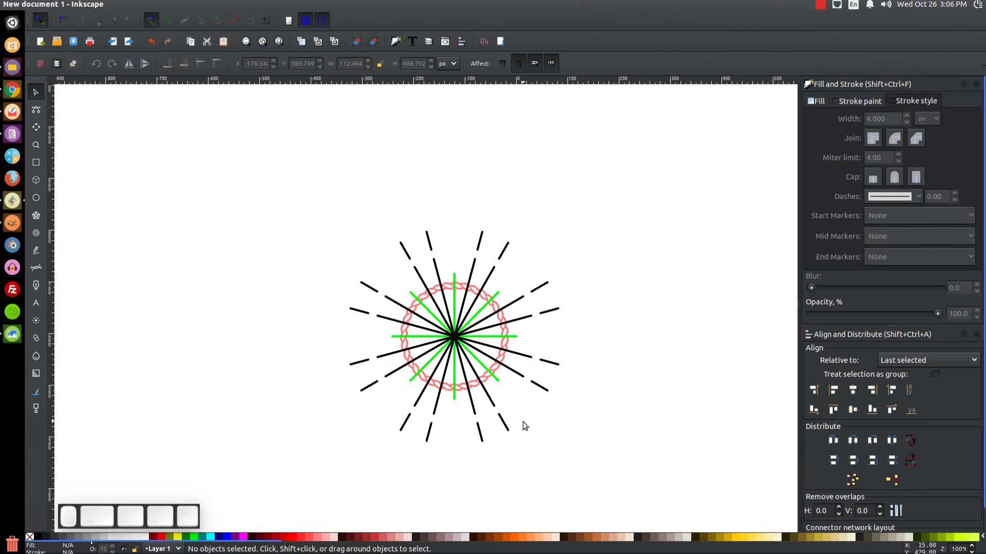
Move the rope ring aside to the right and unite all black dashed lines with the green spokes using Union
left_click(448, 288)
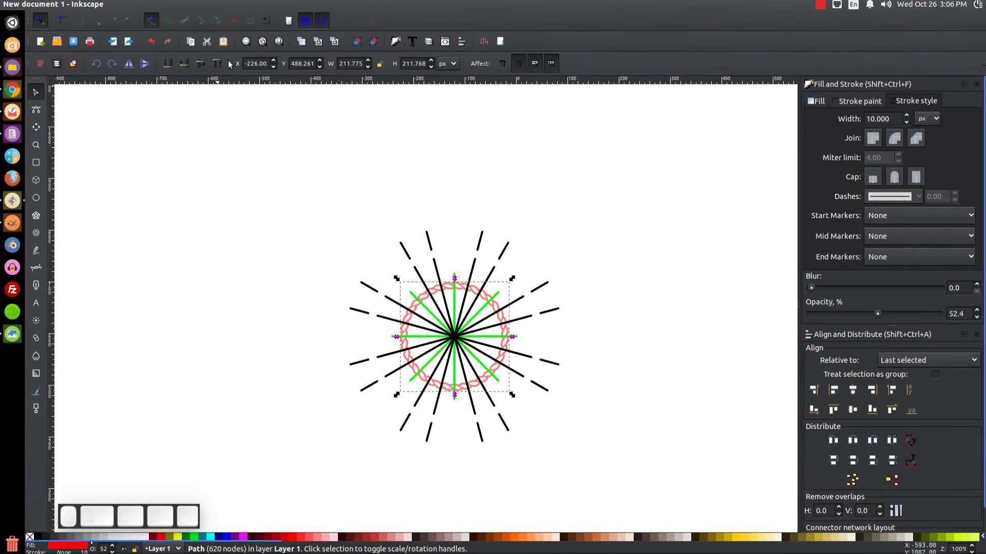
left_click_drag(448, 310, 703, 275)
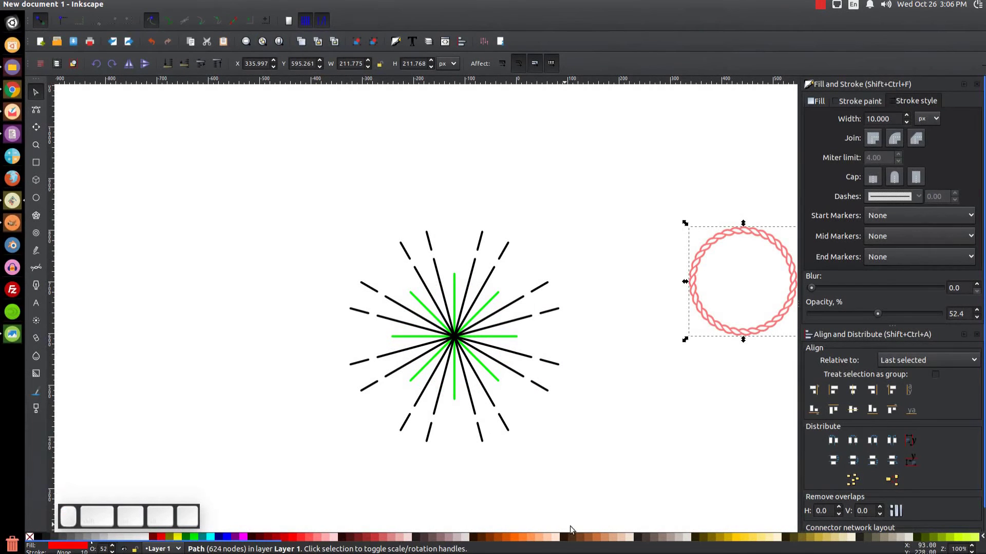
left_click_drag(602, 501, 280, 132)
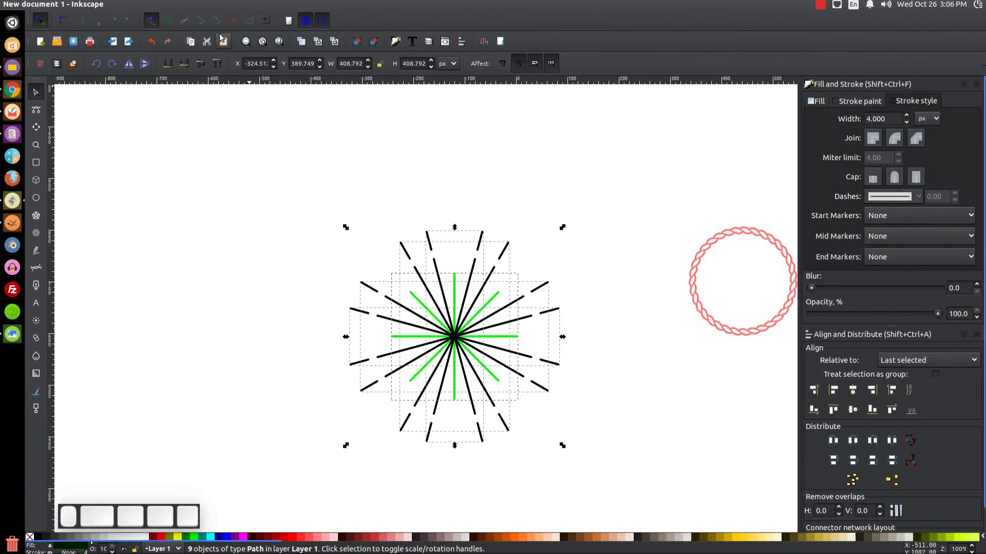
left_click(168, 4)
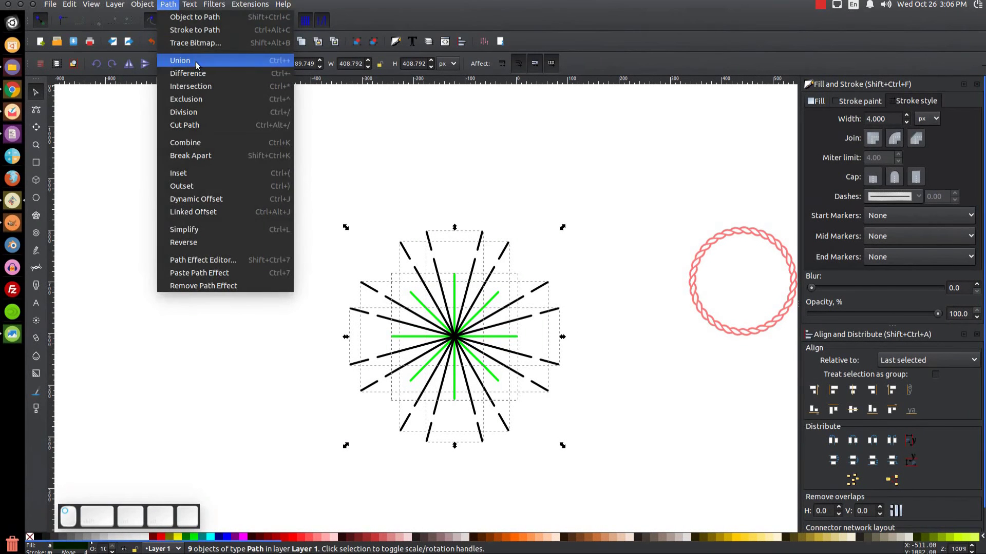
left_click(197, 64)
Bring the rope ring back over the united rays and center it on them horizontally and vertically
left_click_drag(743, 337, 446, 368)
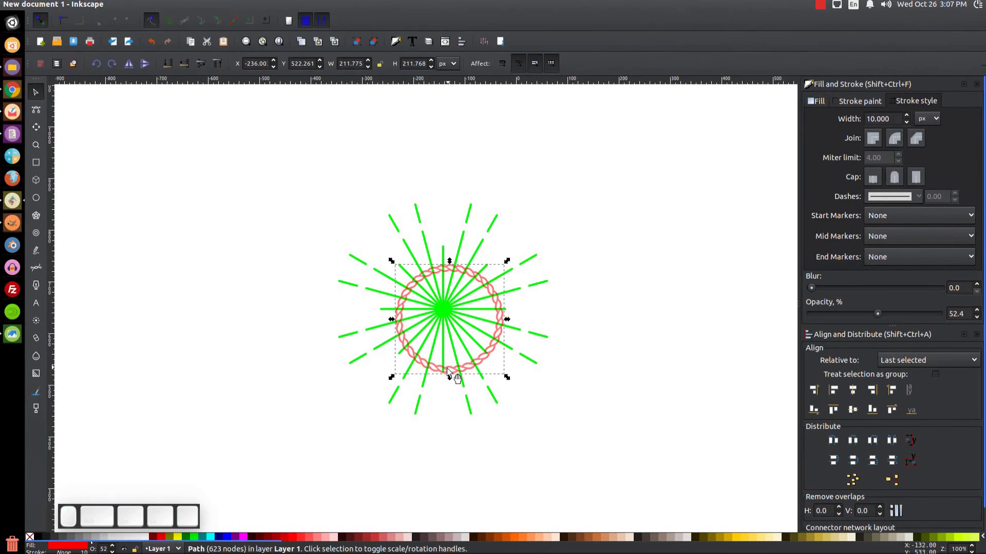
left_click(442, 303, "shift")
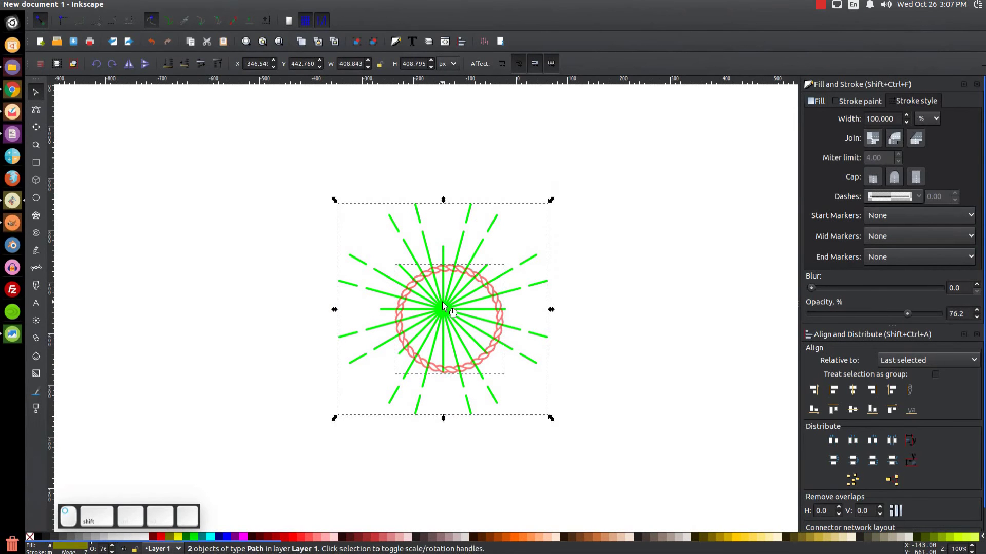
left_click(852, 390)
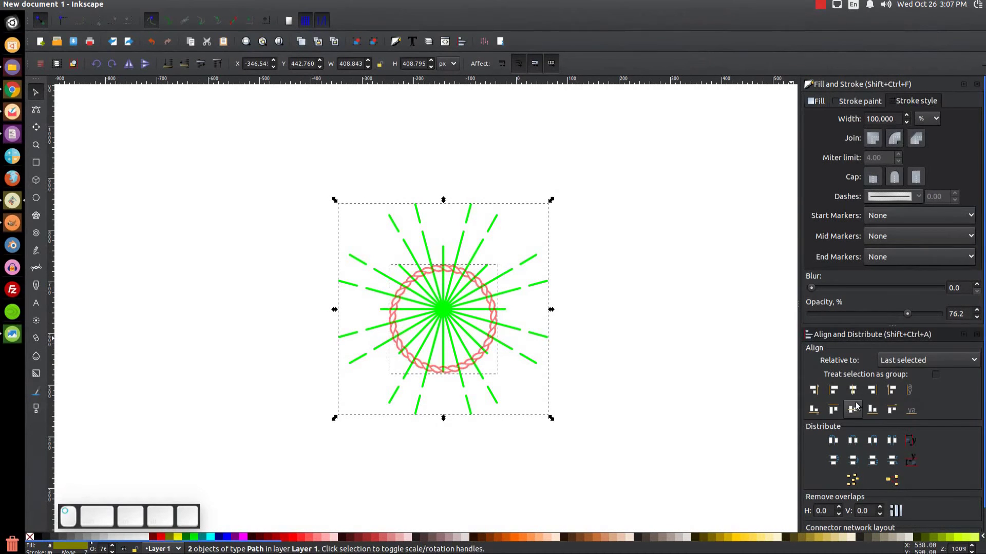
left_click(853, 409)
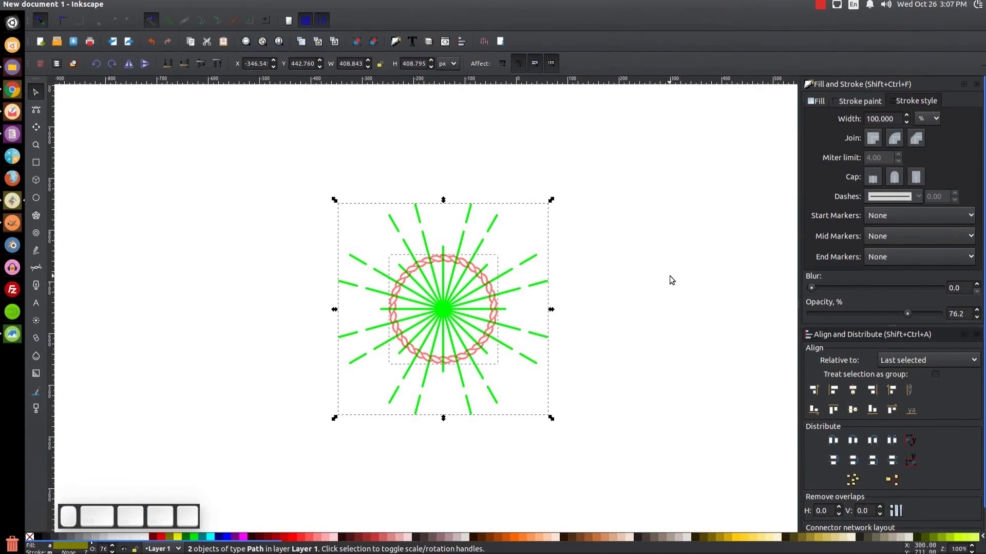
left_click(440, 491)
Duplicate the rope ring, break the copy apart and unite its pieces into a solid disc
left_click(479, 350)
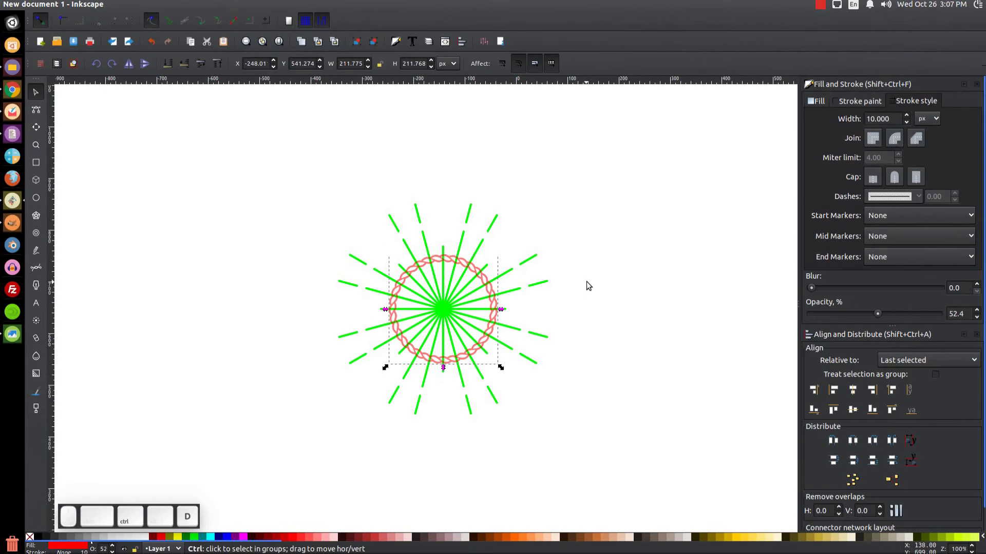
left_click(168, 4)
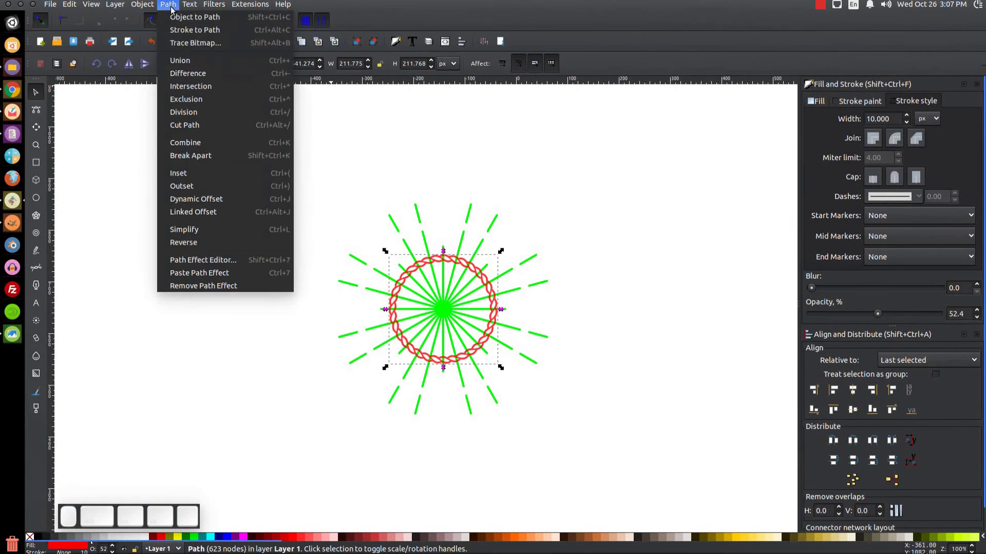
left_click(201, 154)
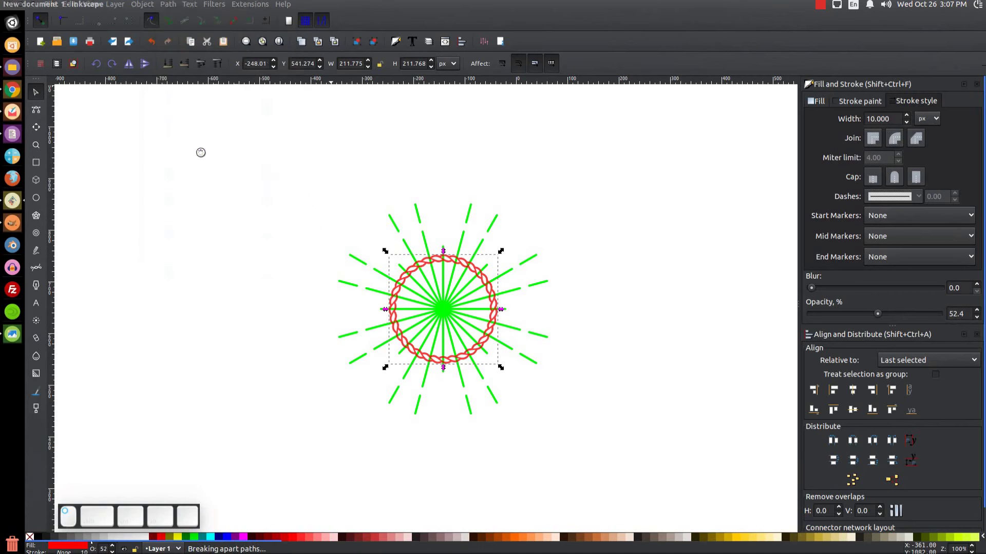
left_click(168, 4)
left_click(192, 62)
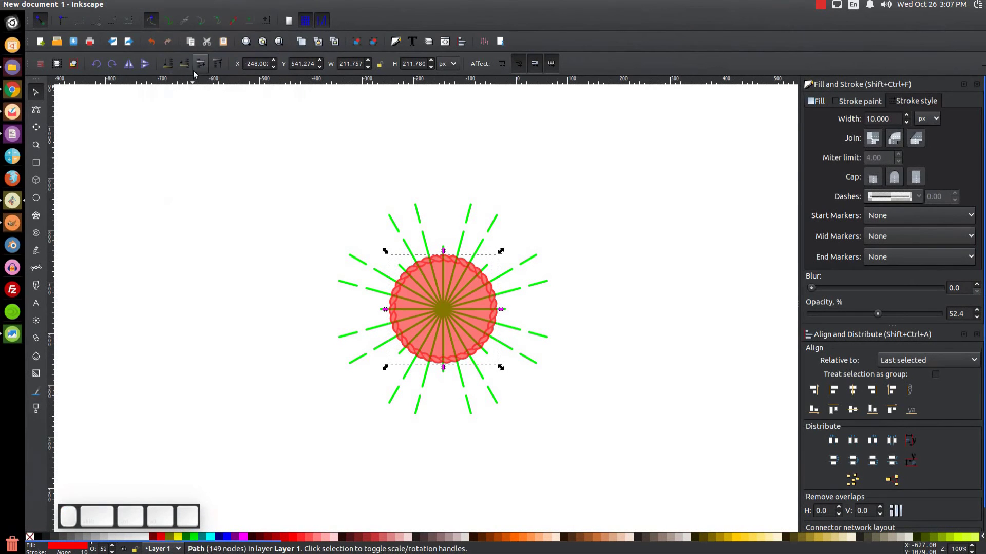
Subtract the solid disc from the green rays with Difference
key("shift")
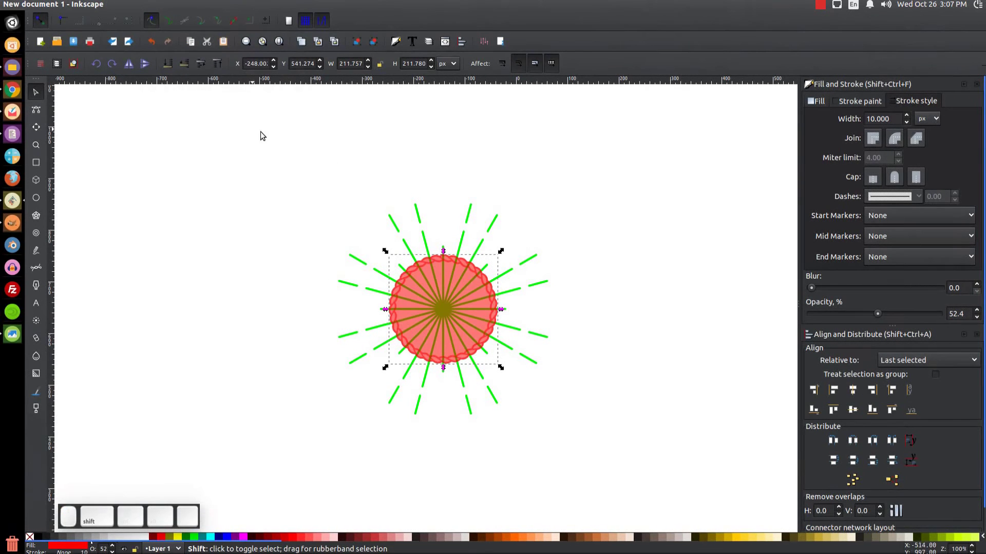
left_click(494, 219, "shift")
left_click(167, 4)
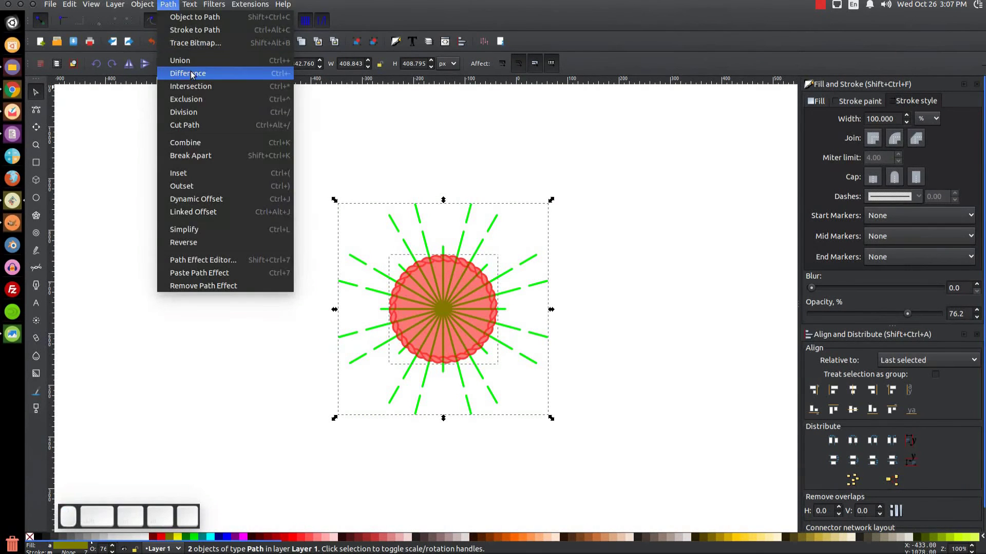
left_click(188, 73)
Set the rope ring and rays to 100% opacity and give both a near-black fill
left_click_drag(671, 475, 220, 119)
left_click_drag(907, 314, 948, 314)
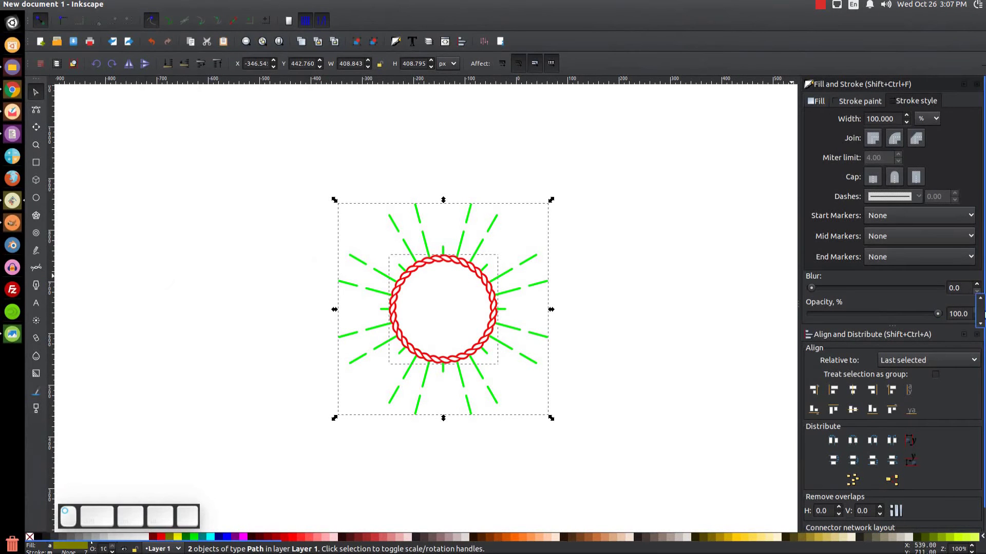
left_click(45, 538)
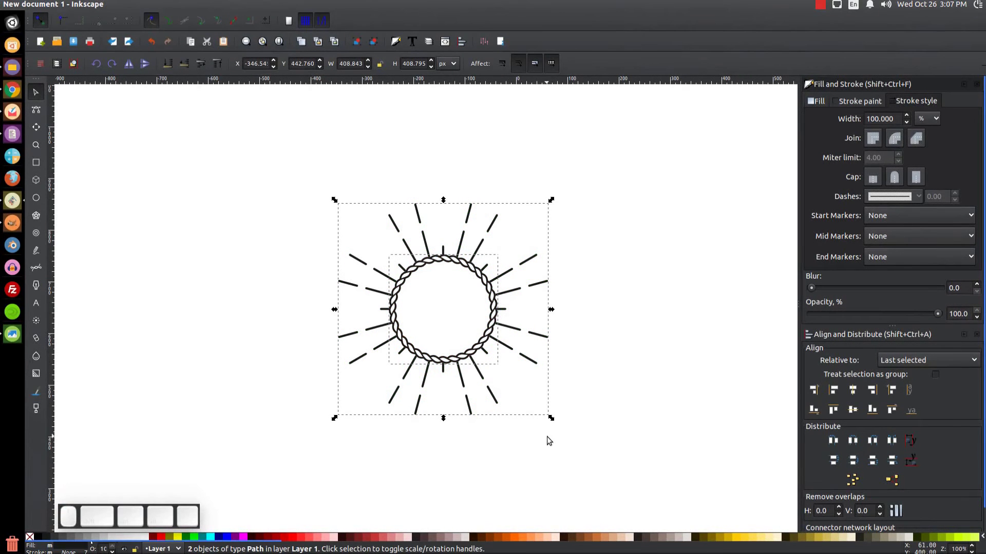
Scale the rope ring and rays down together to about 251 px wide and move them to the canvas's upper left
left_click_drag(552, 419, 512, 399)
left_click_drag(386, 296, 263, 227)
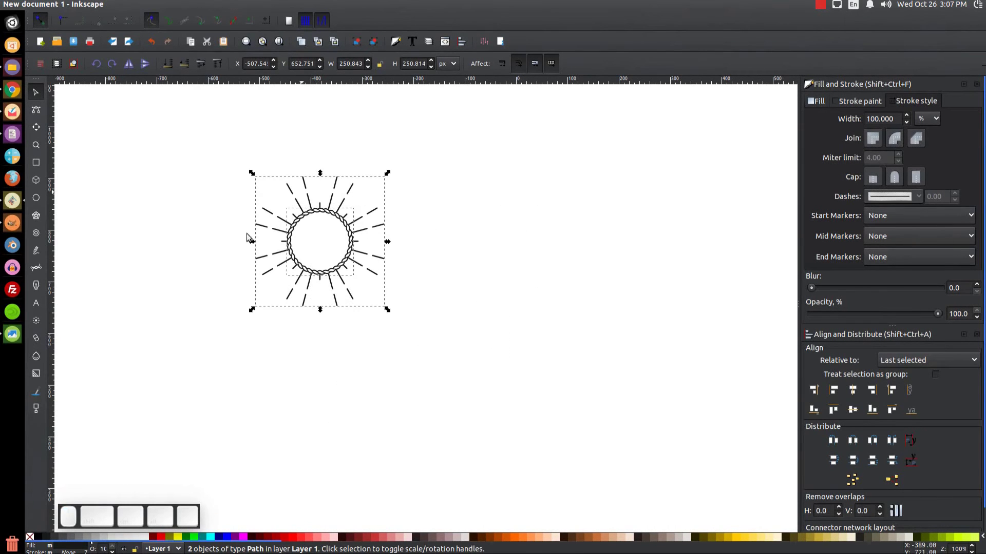
left_click(476, 270)
Check the ship's wheel in the reference image thumbnail.png and draw a tall ellipse about 165 by 365 px right of the emblem
left_click(7, 339)
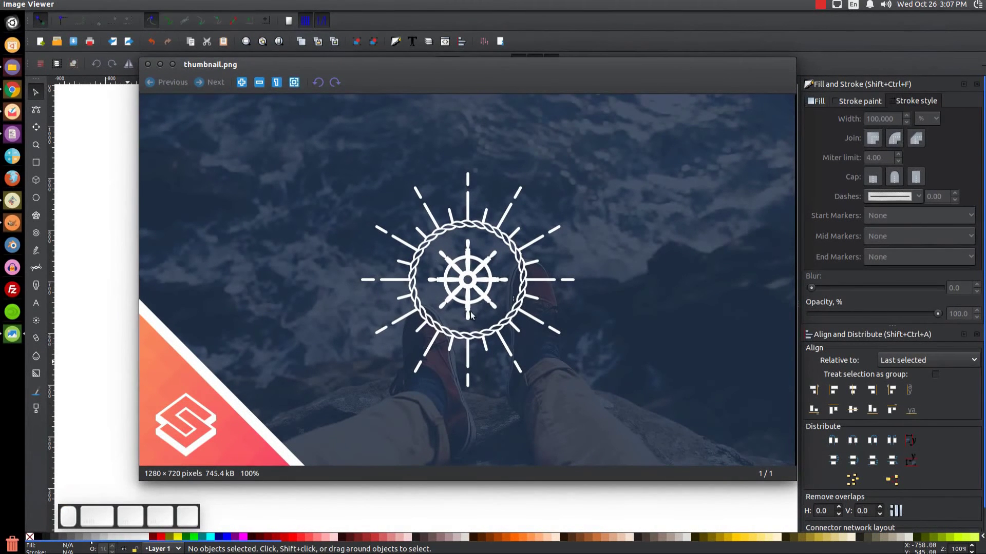
left_click(160, 65)
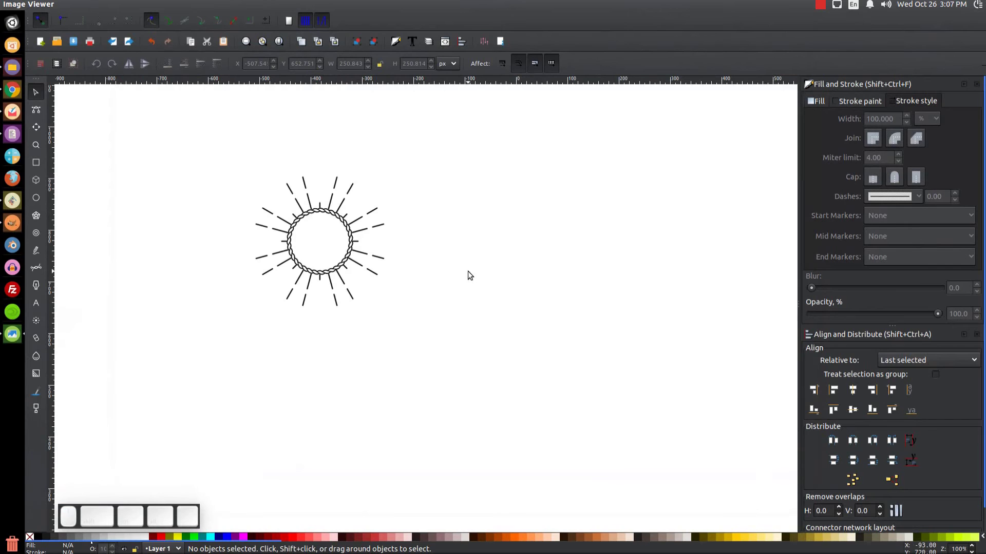
left_click(11, 336)
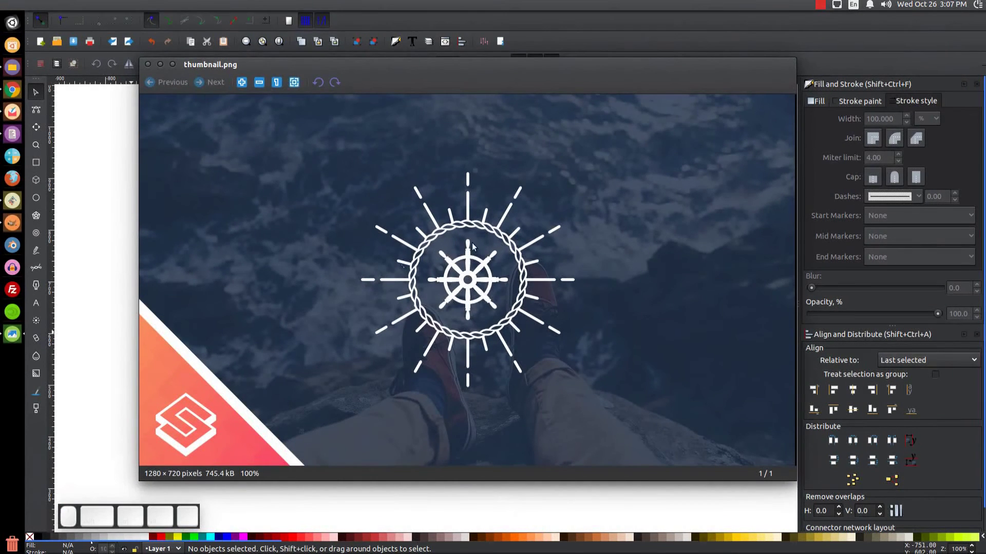
left_click(163, 64)
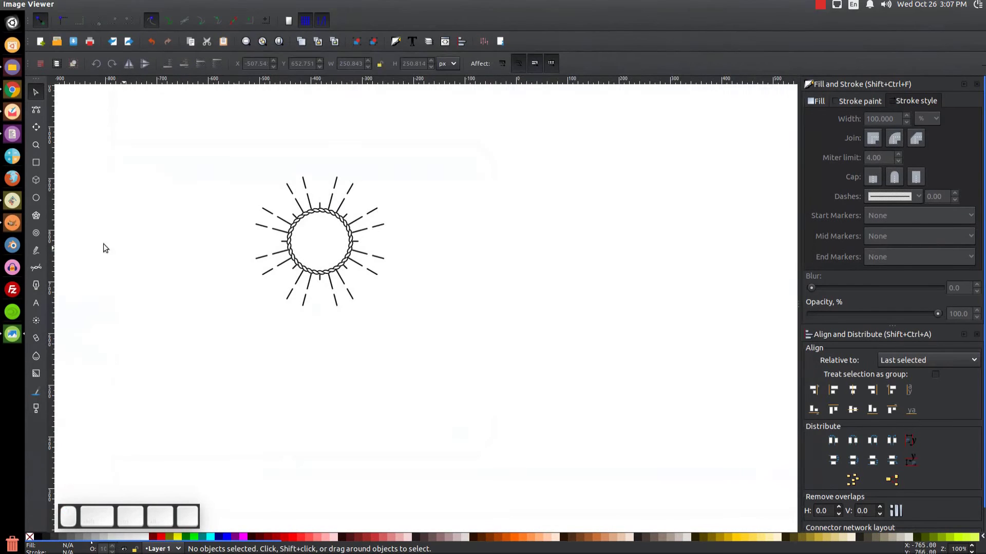
left_click(36, 198)
left_click_drag(493, 178, 580, 366)
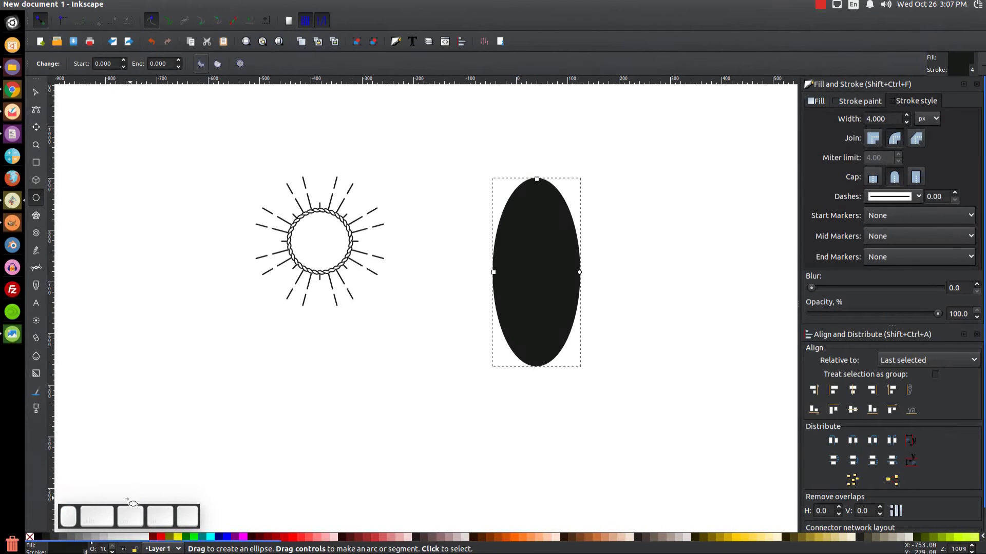
Remove the ellipse's stroke and lower its opacity to 52.4%
key("shift")
left_click(29, 537, "shift")
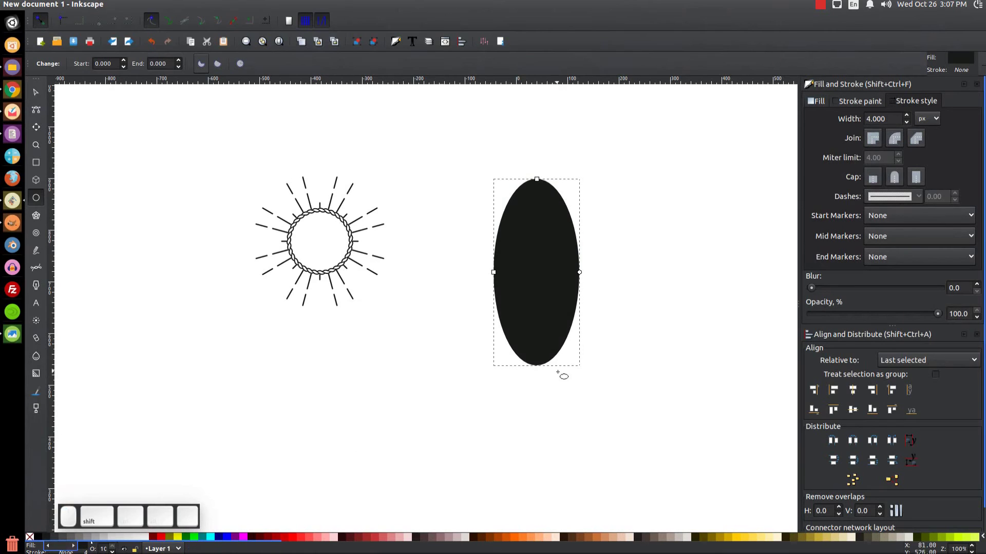
left_click_drag(941, 315, 882, 321)
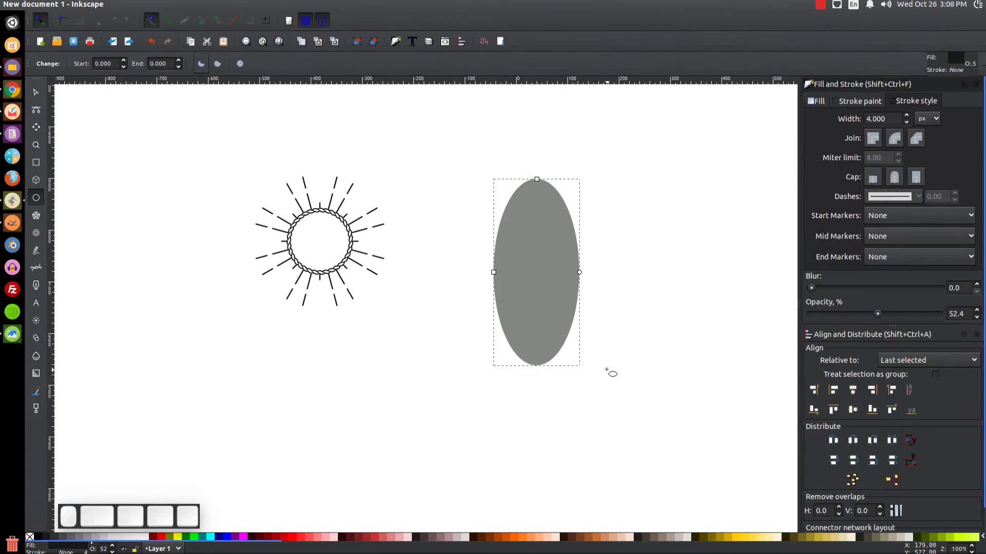
Convert the ellipse to a path, raise its two side nodes 74 px into a tapered handle, and scale it to about 73 by 158 px
left_click(168, 5)
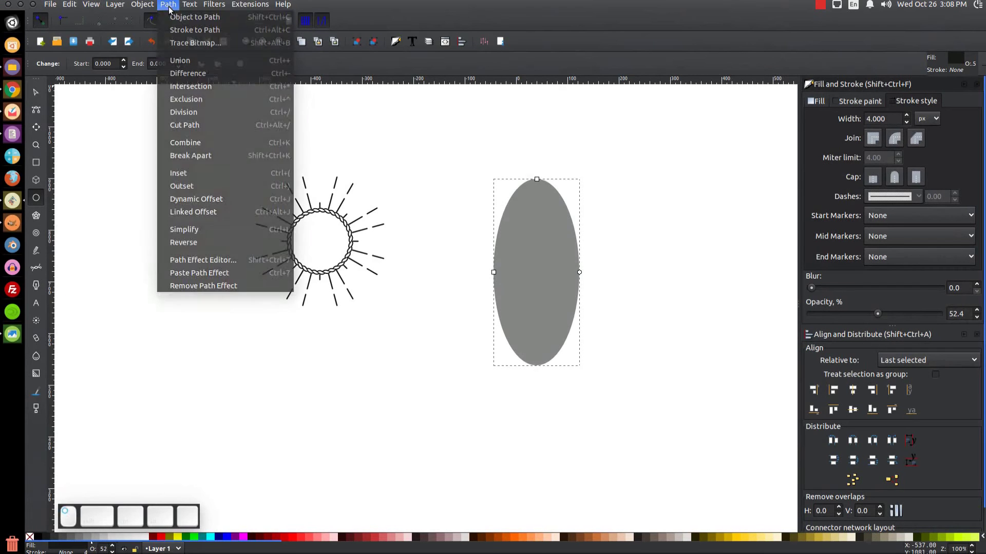
left_click(178, 17)
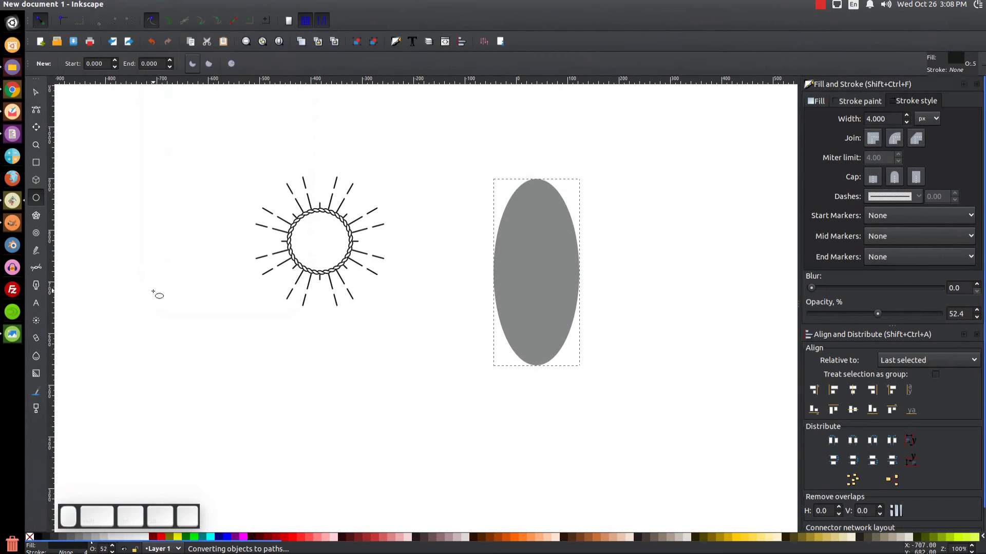
left_click(37, 112)
left_click_drag(653, 300, 434, 262)
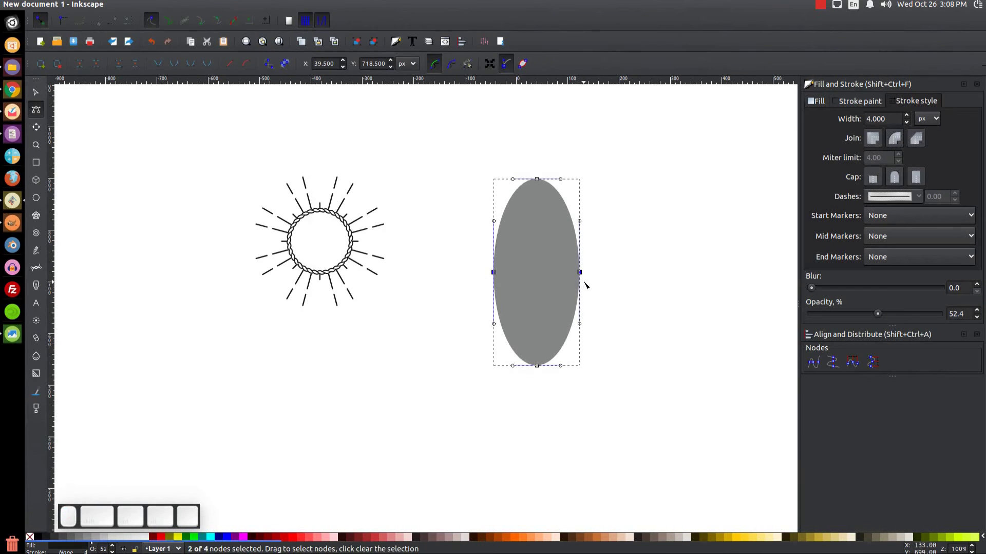
key("ctrl")
left_click_drag(580, 273, 594, 232)
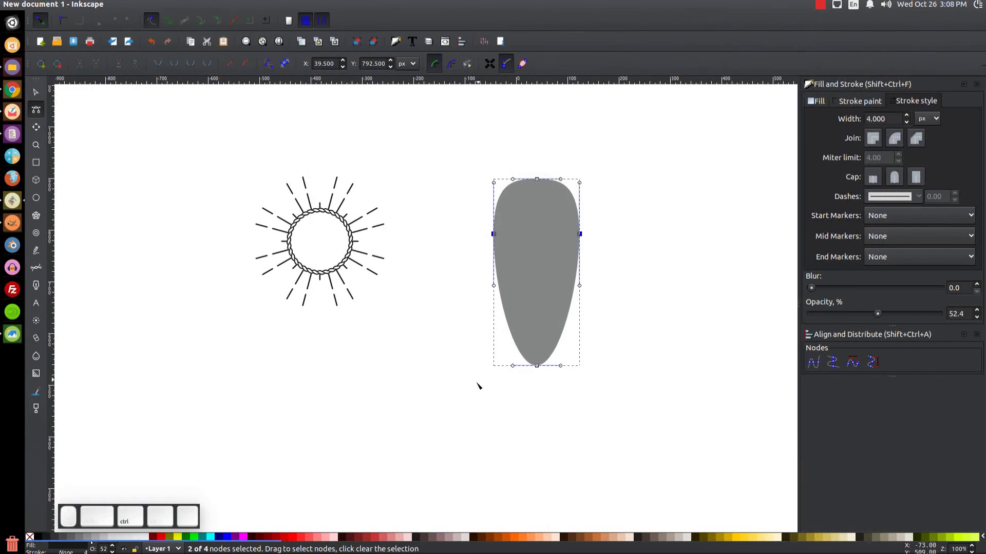
left_click(37, 94)
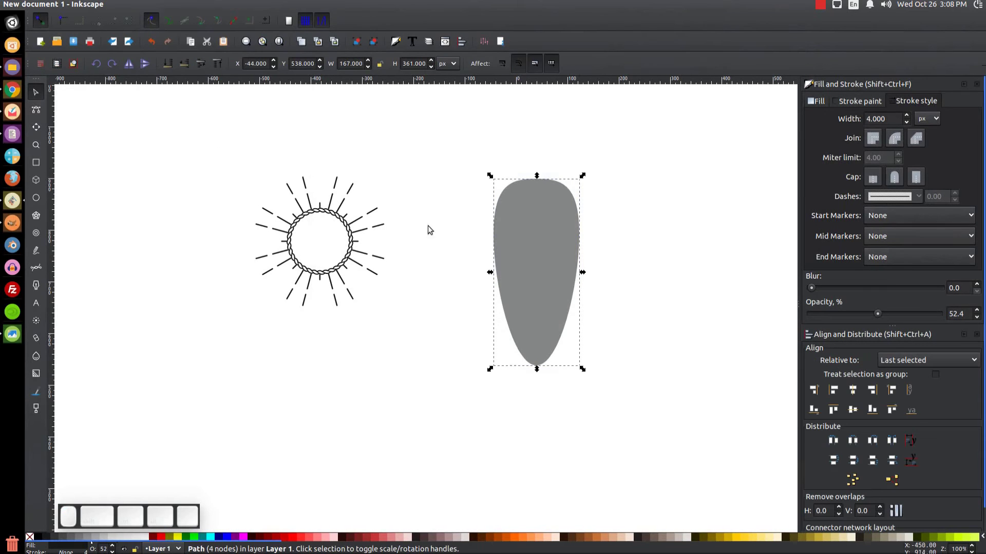
left_click_drag(584, 370, 543, 228)
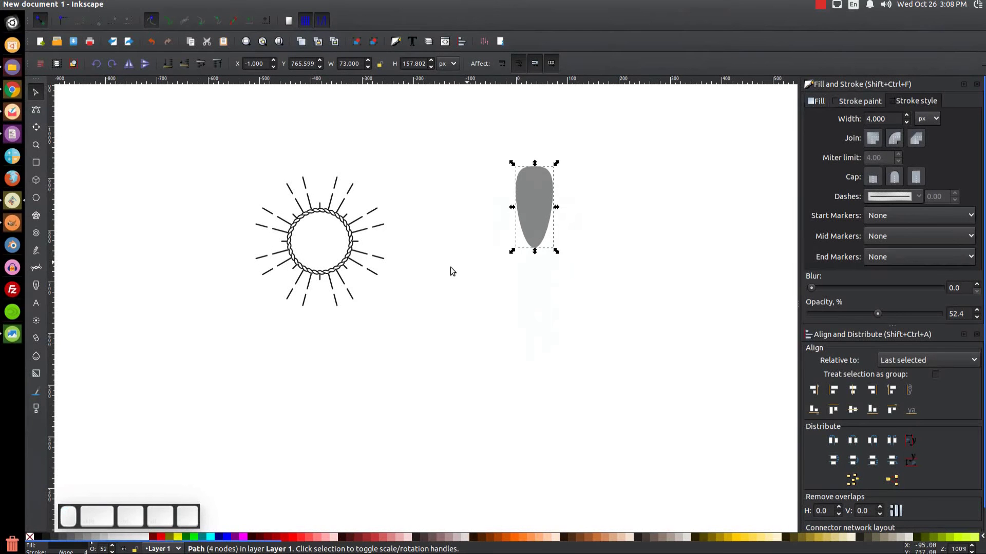
Draw a rectangle about 91 by 46 px over the handle's lower tip and round its corners with a 13 px vertical radius
left_click(36, 163)
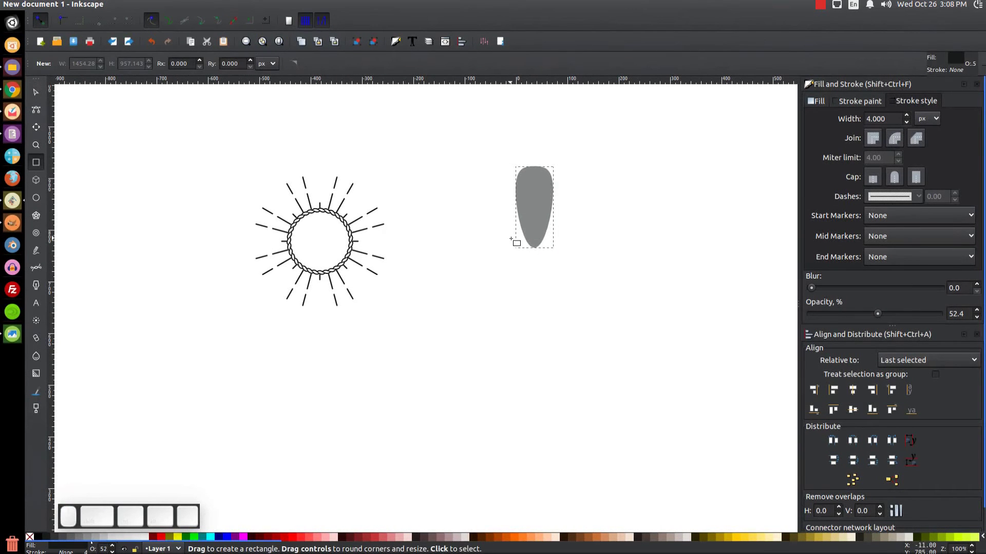
left_click_drag(514, 239, 561, 264)
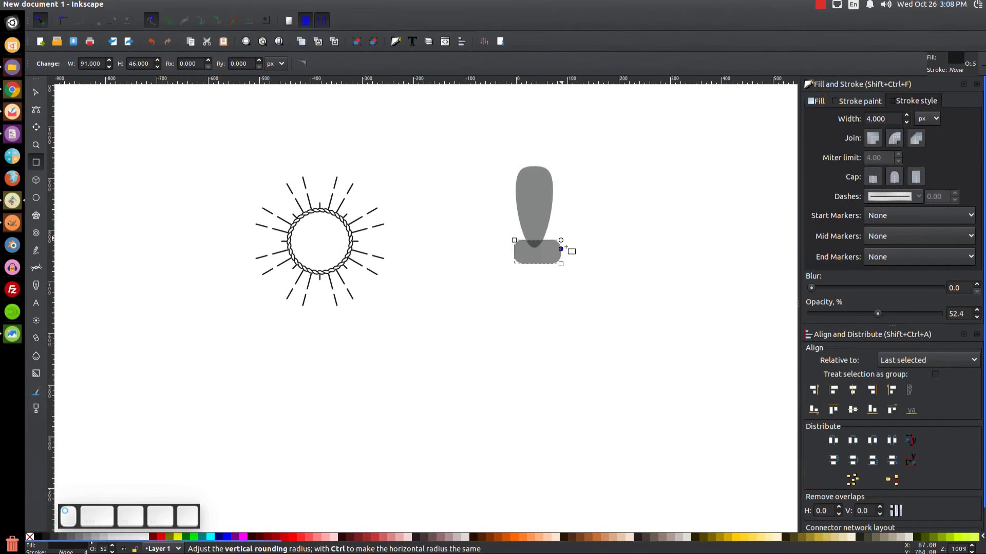
left_click_drag(564, 246, 566, 248)
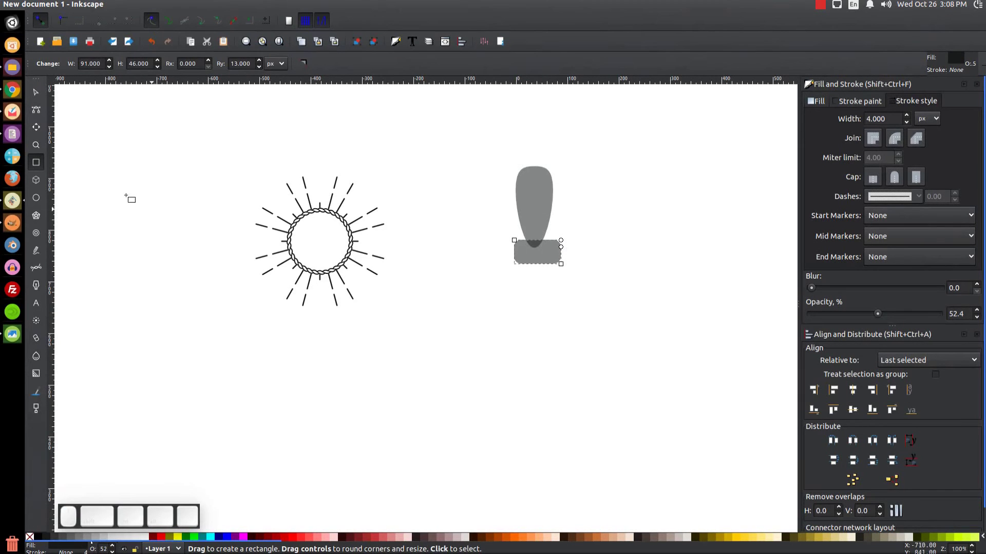
Convert the rounded rectangle to a path, then lower and narrow its four upper nodes to form a trapezoid collar about 36 px tall
left_click(36, 92)
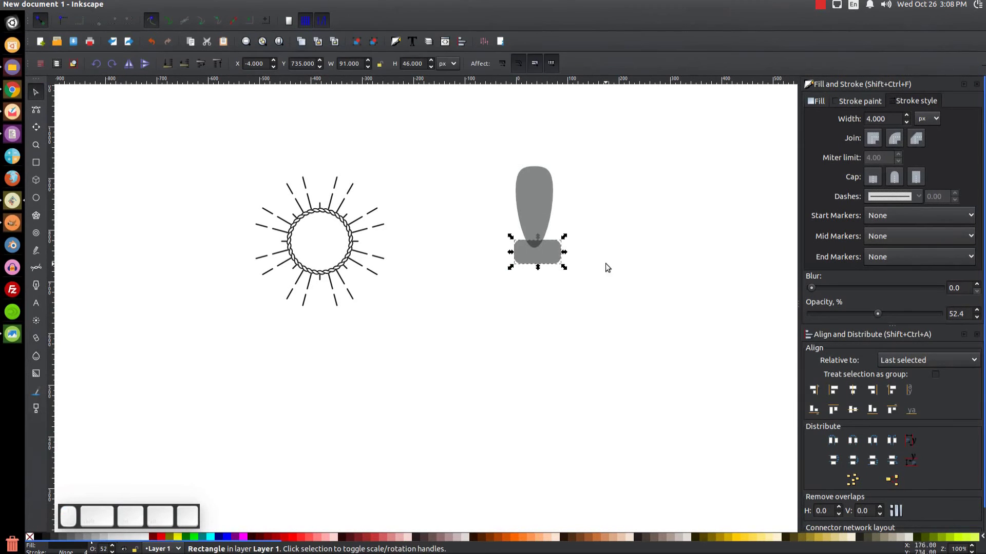
left_click(172, 4)
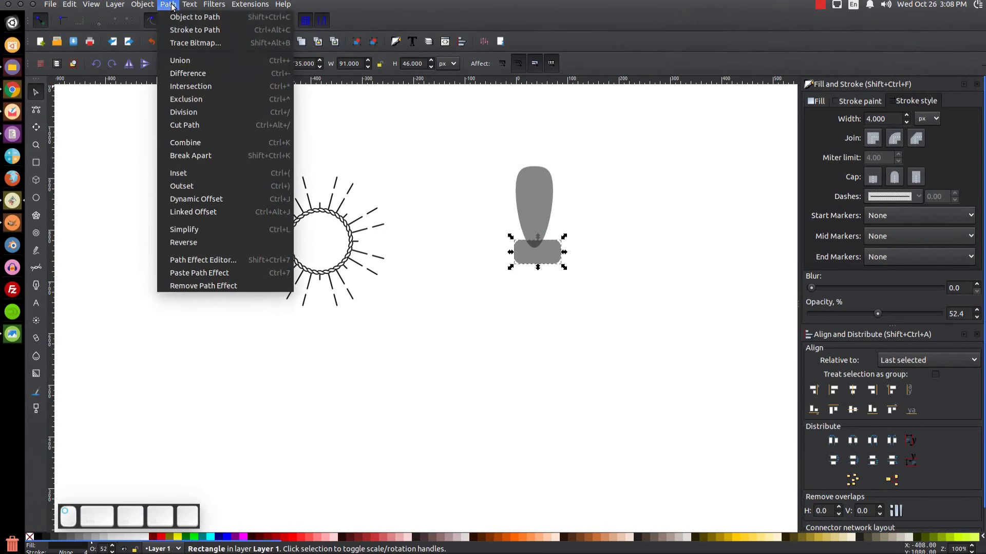
left_click(195, 15)
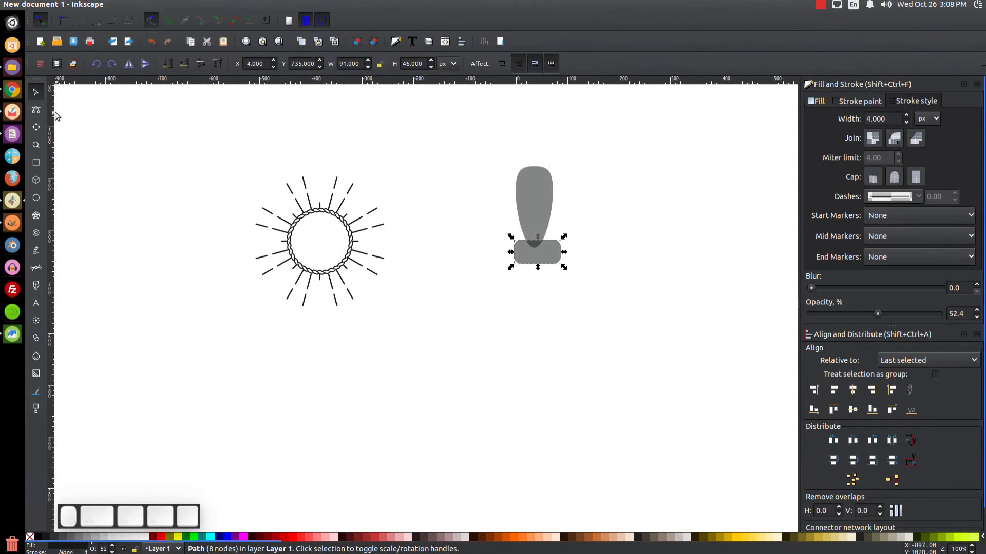
left_click(36, 110)
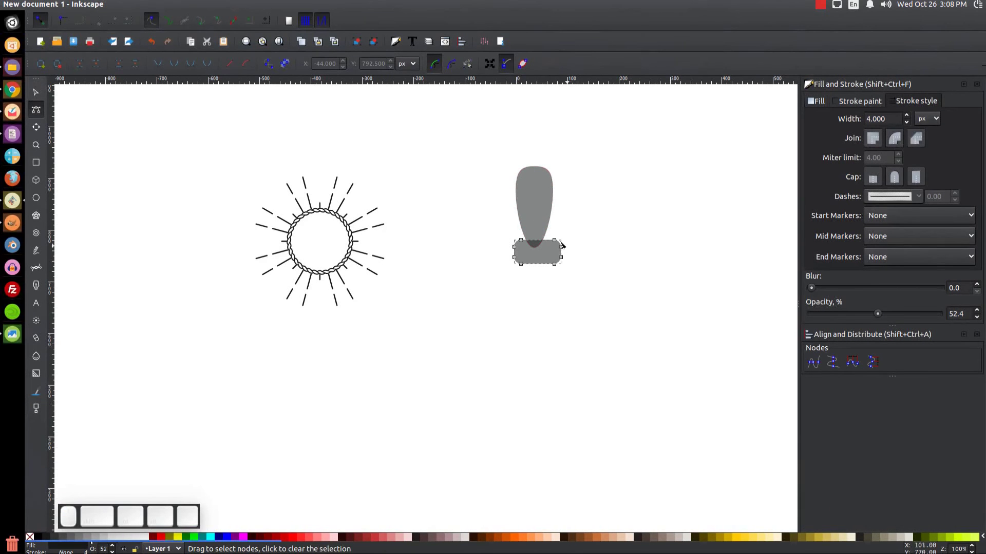
key("plus")
key("plus")
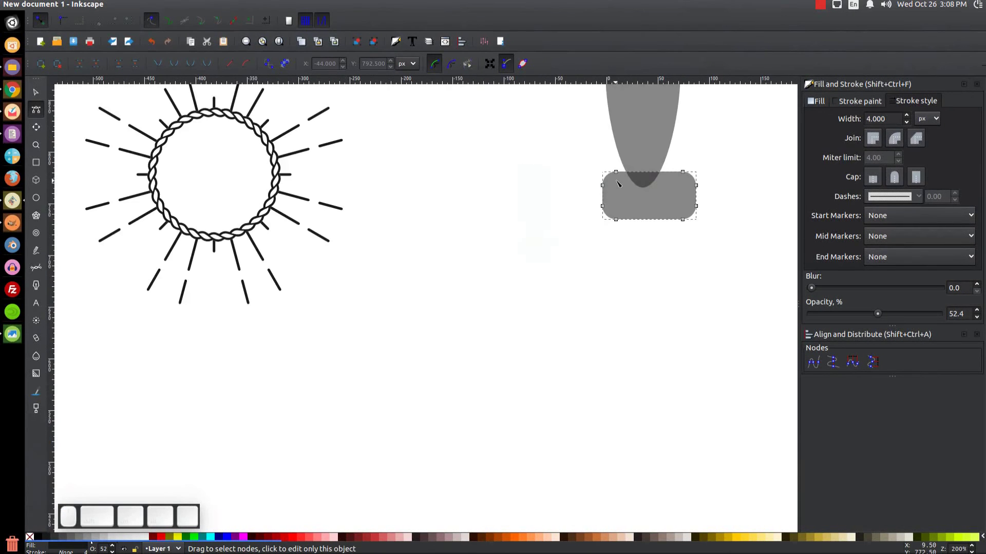
left_click_drag(602, 200, 348, 327)
left_click_drag(329, 275, 526, 336)
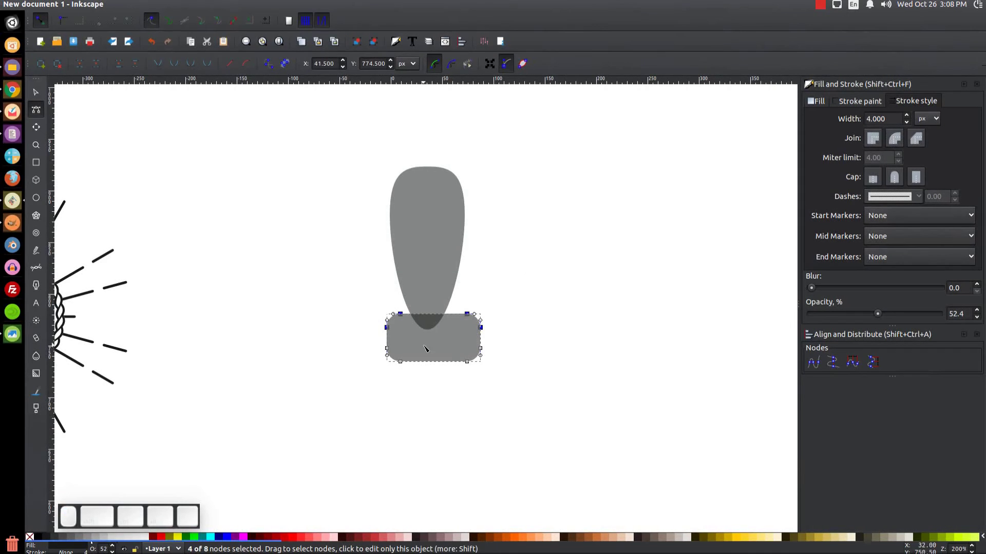
left_click(491, 64)
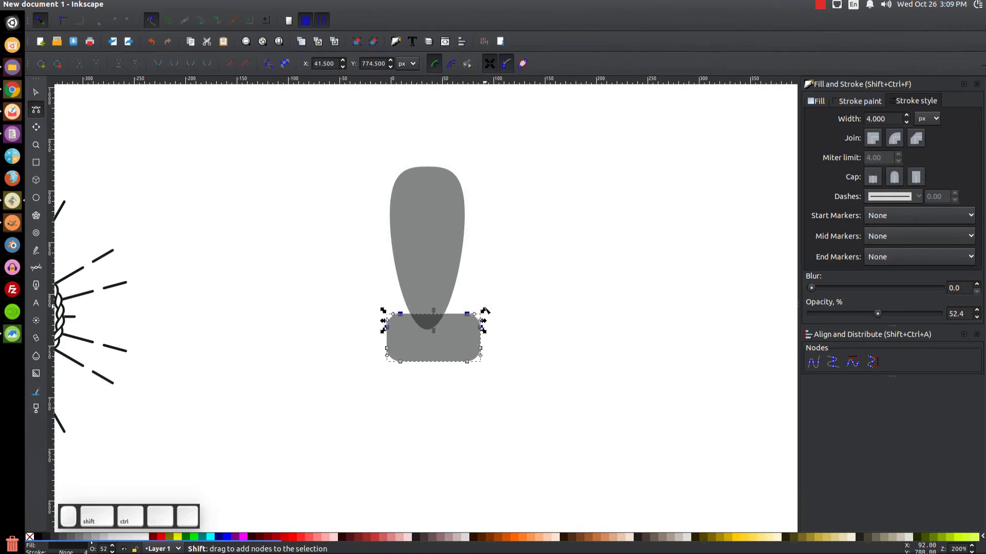
left_click_drag(484, 312, 464, 324)
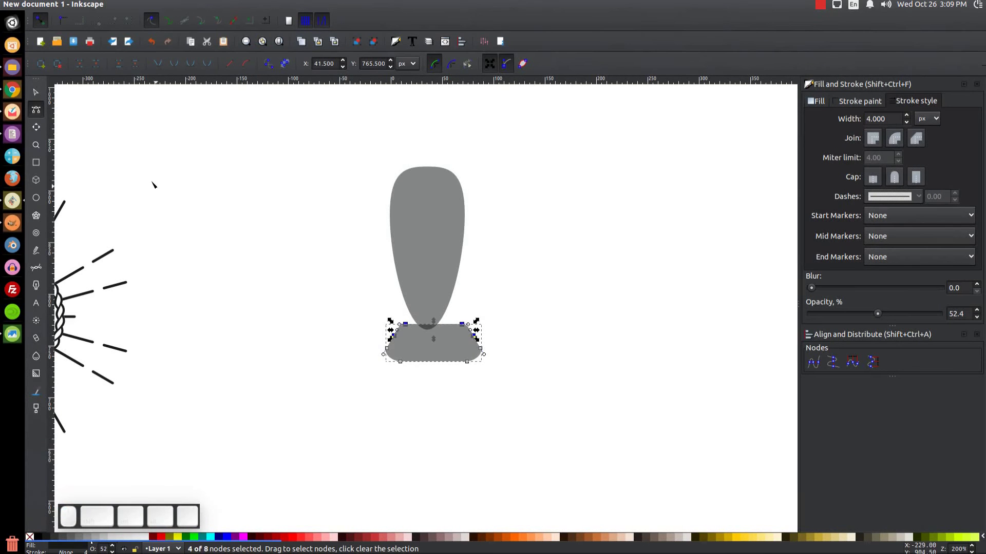
Move the trapezoid collar slightly up under the handle and centre it horizontally on the handle
left_click(36, 92)
left_click_drag(465, 361, 459, 355)
key("shift")
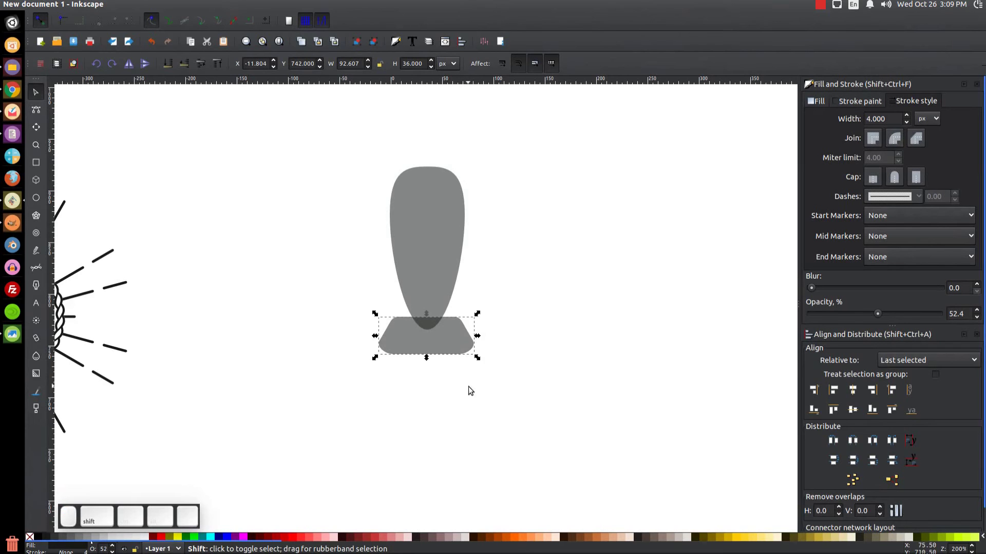
left_click(436, 193, "shift")
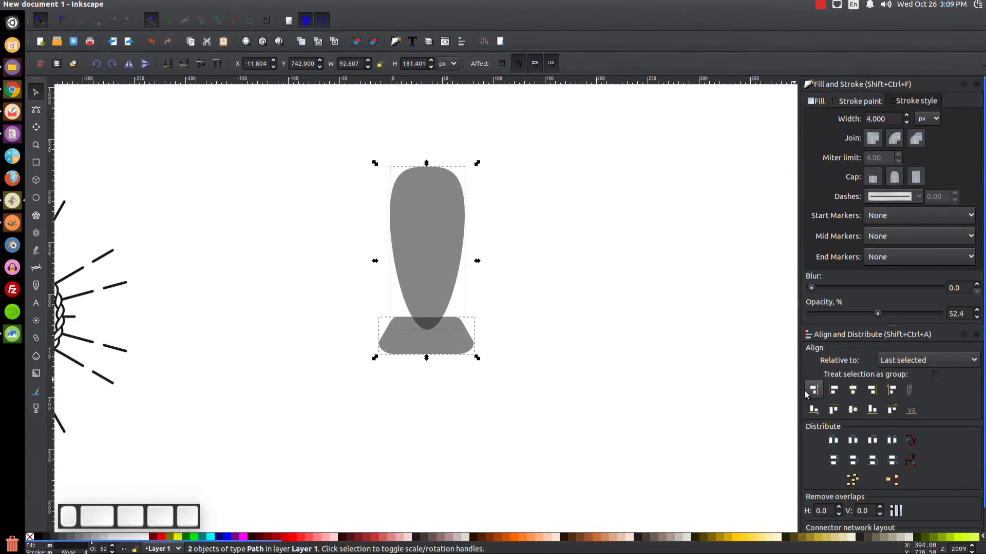
left_click(853, 390)
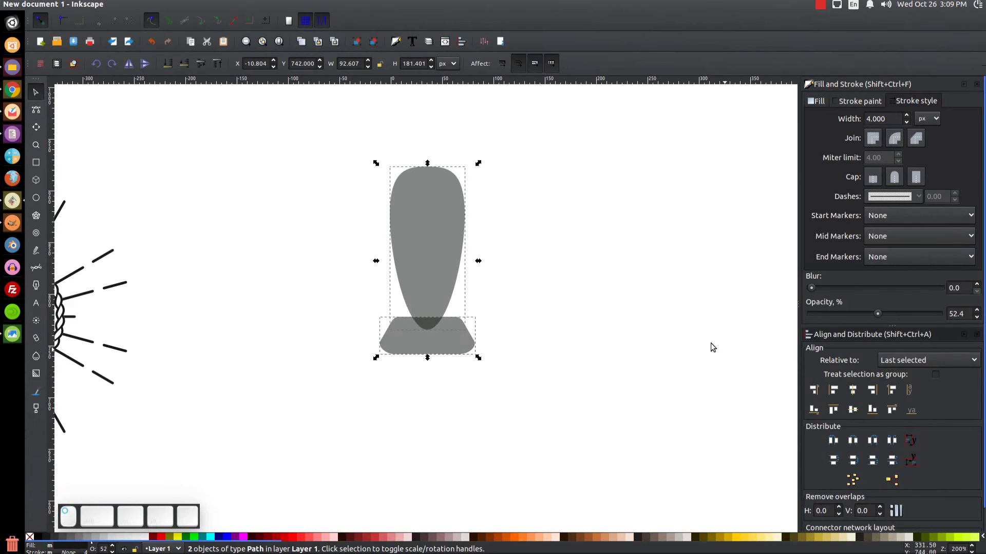
scroll(589, 286, "up", 2)
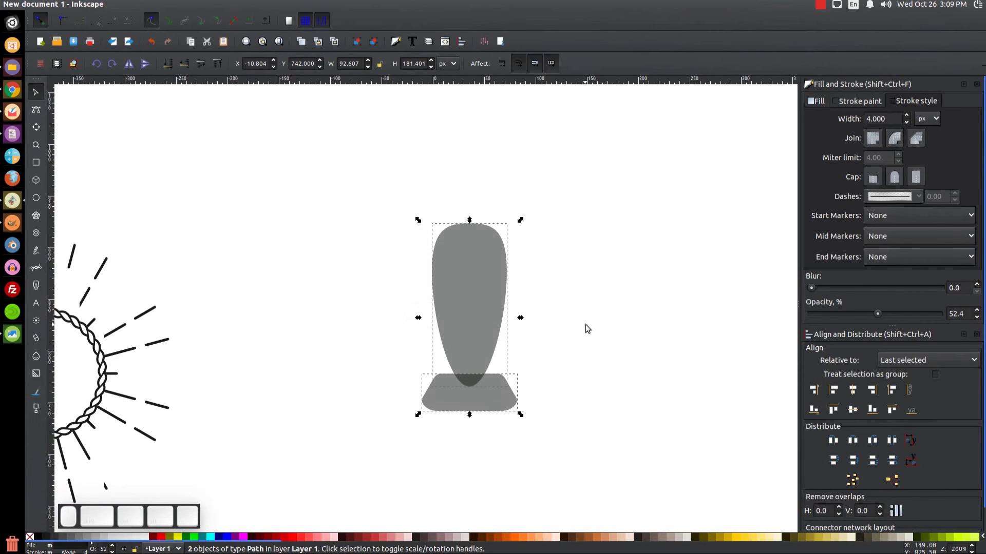
key("1")
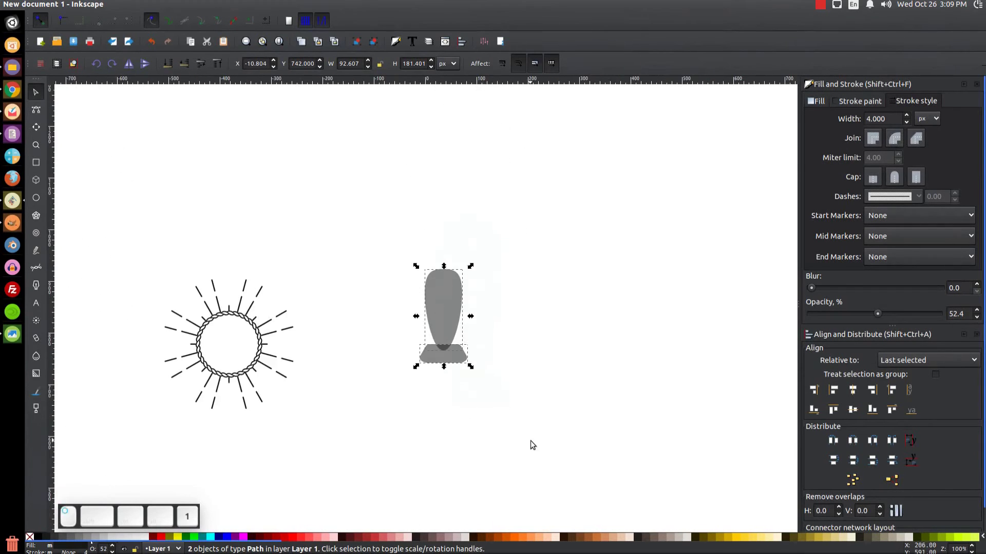
left_click(531, 444)
Draw a rounded rectangle about 67 by 25 px overlapping the collar's lower edge and centre it horizontally on the handle
left_click_drag(494, 459, 524, 378)
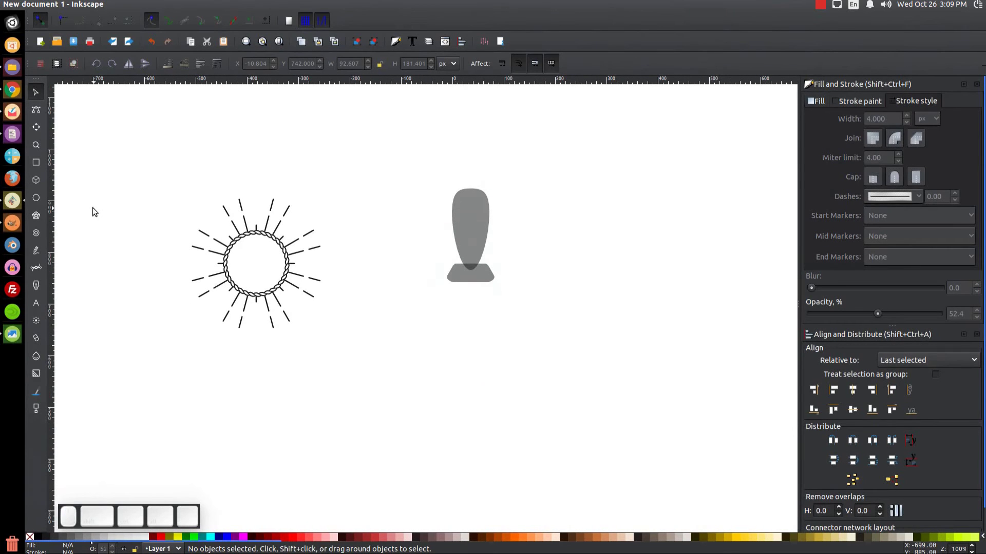
left_click(36, 162)
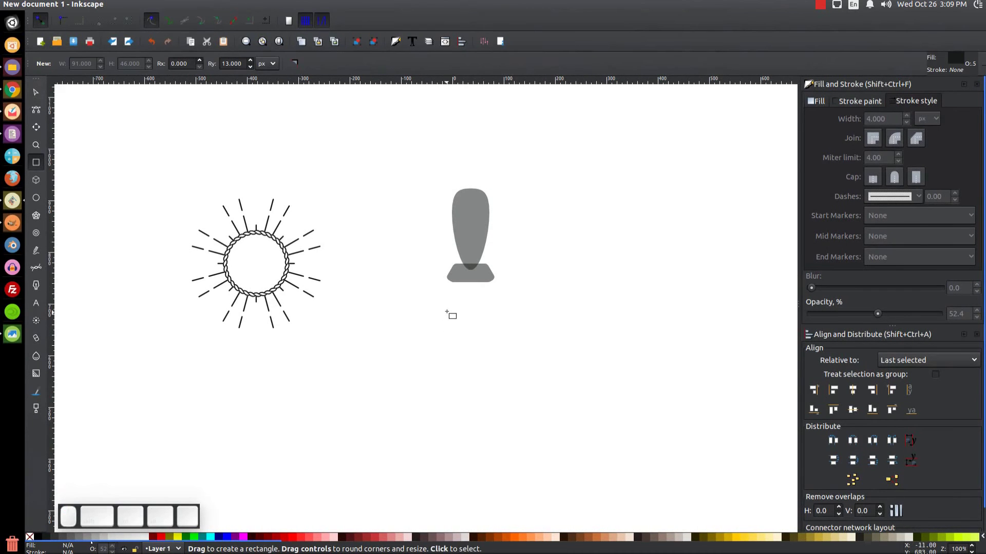
left_click_drag(456, 280, 489, 293)
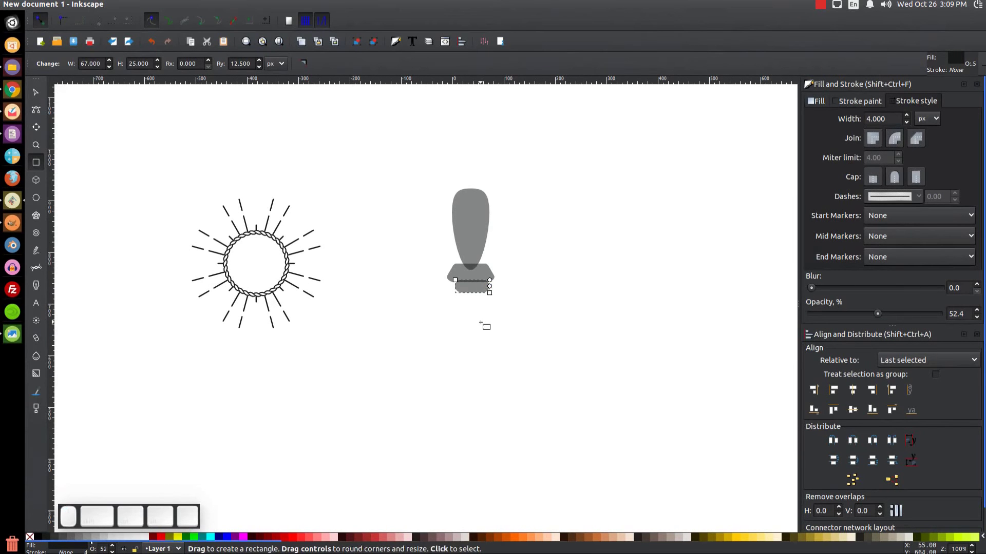
left_click(35, 92)
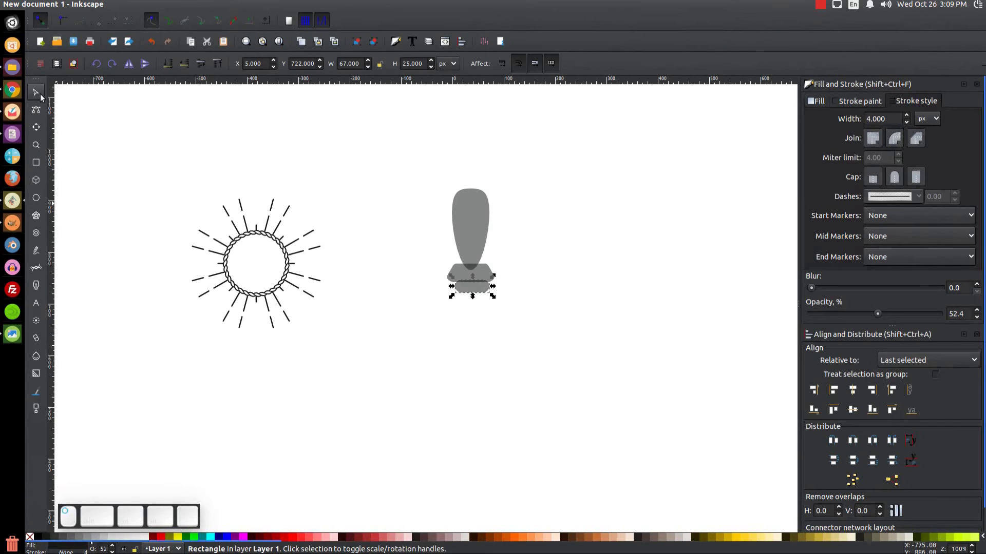
left_click(474, 198, "shift")
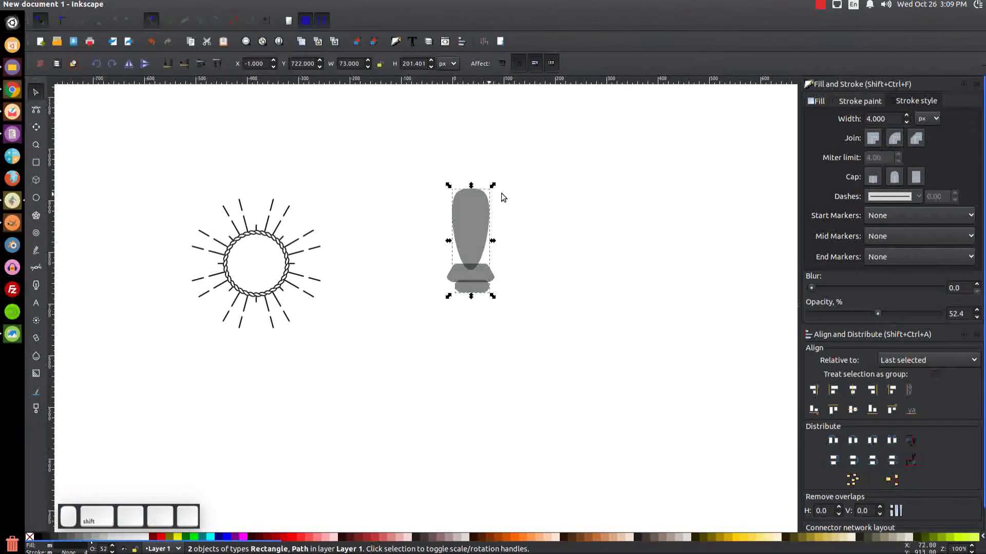
left_click(854, 390)
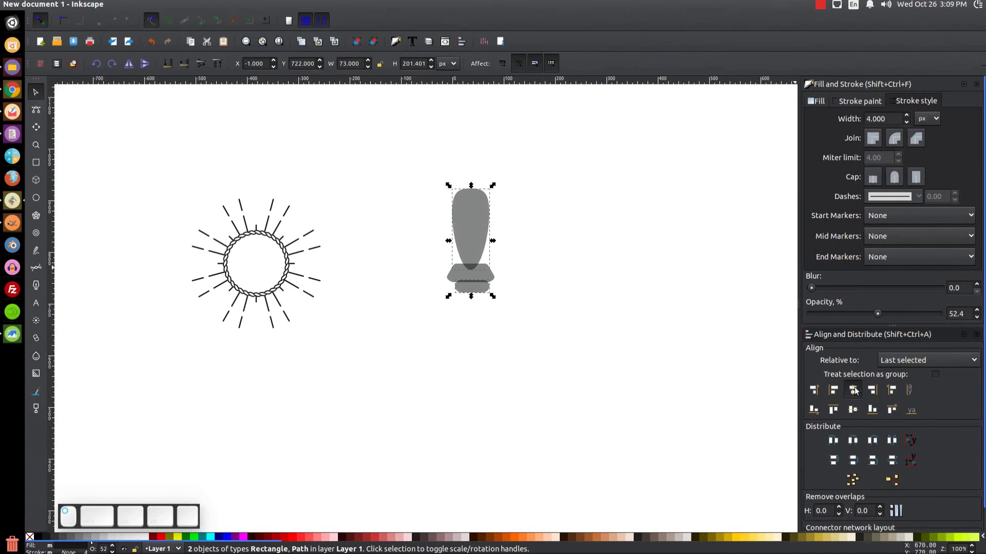
left_click(597, 265)
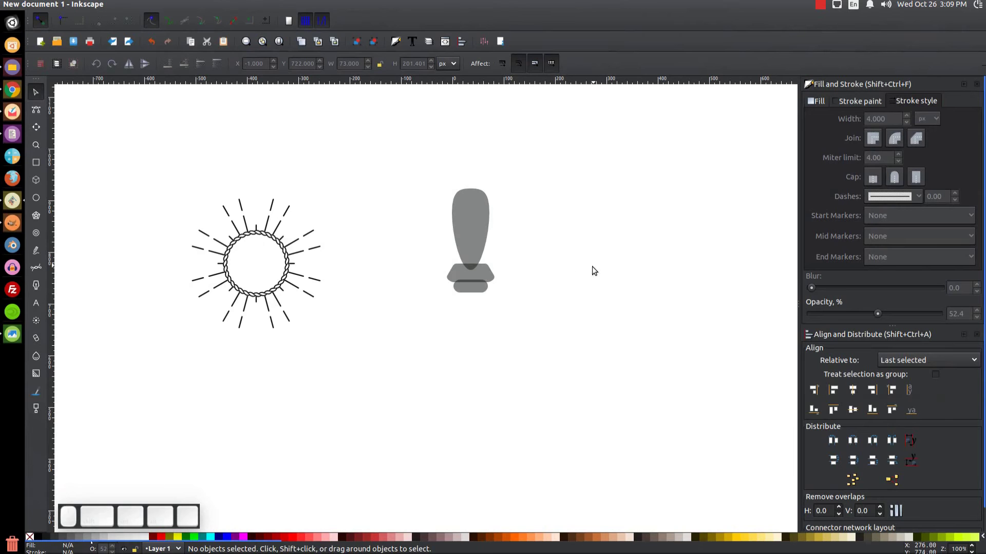
Draw a rounded rectangle about 142 px tall directly below the small rounded block and set its width to 92.607 px to match the collar
left_click_drag(498, 281, 552, 248)
key("ctrl+z")
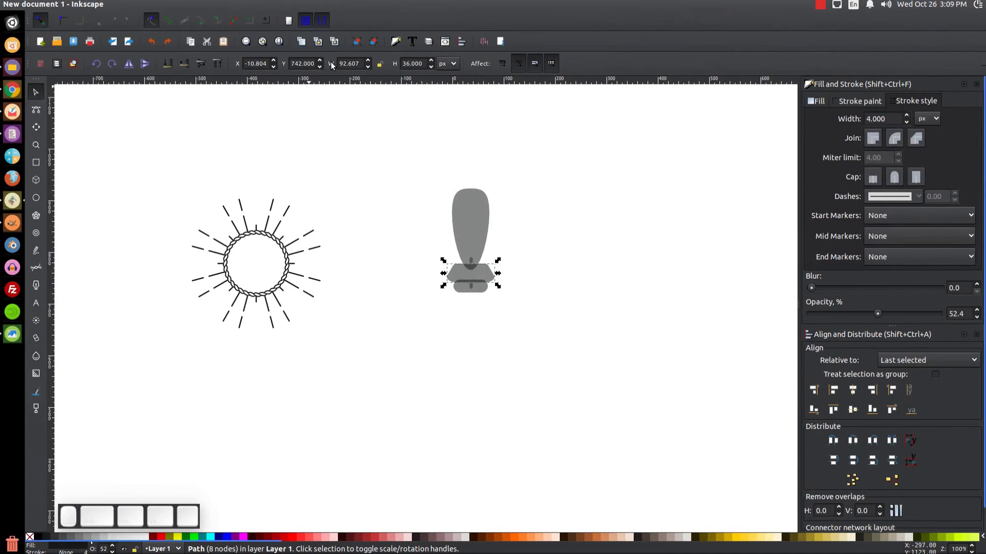
left_click(360, 63)
left_click(37, 162)
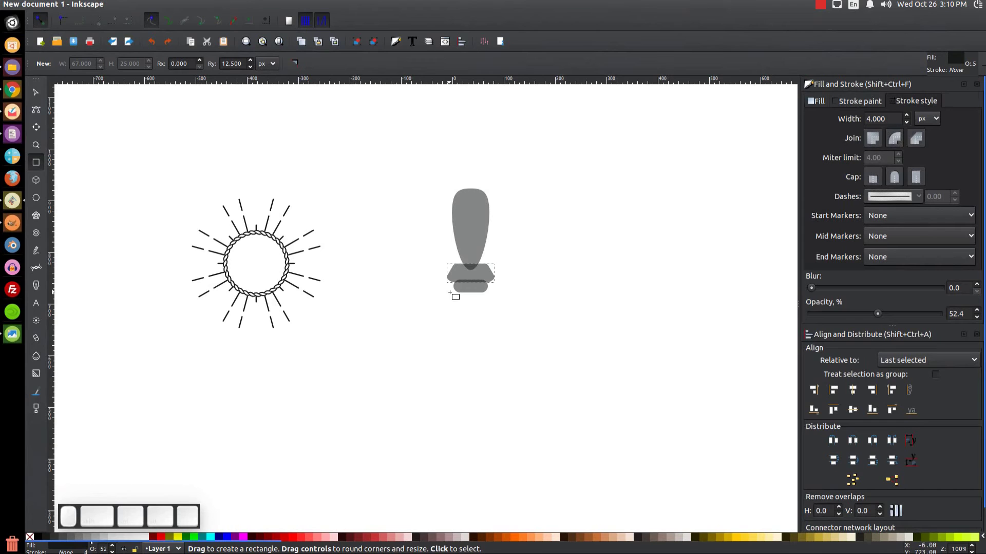
left_click_drag(450, 292, 493, 367)
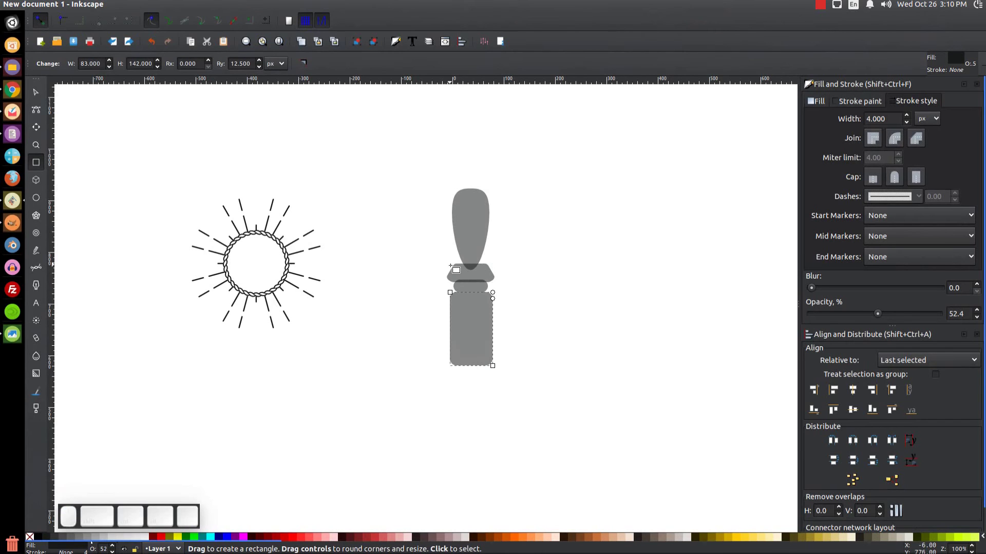
left_click(36, 93)
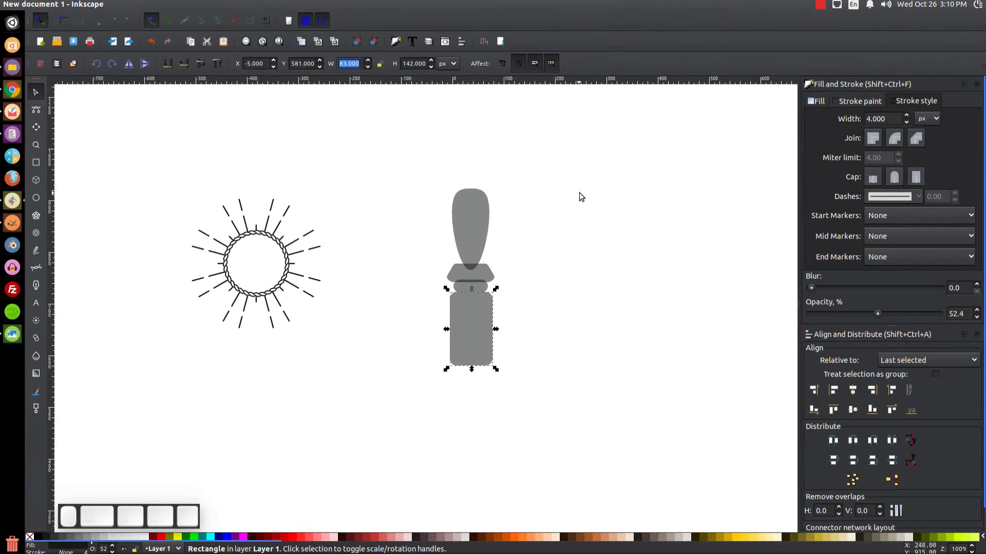
type("92.607")
key("Return")
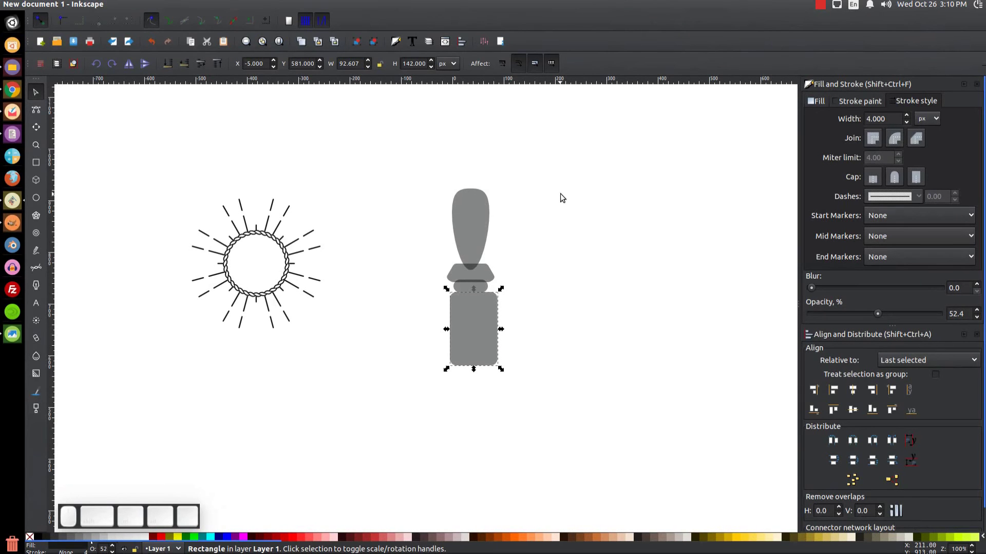
key("shift")
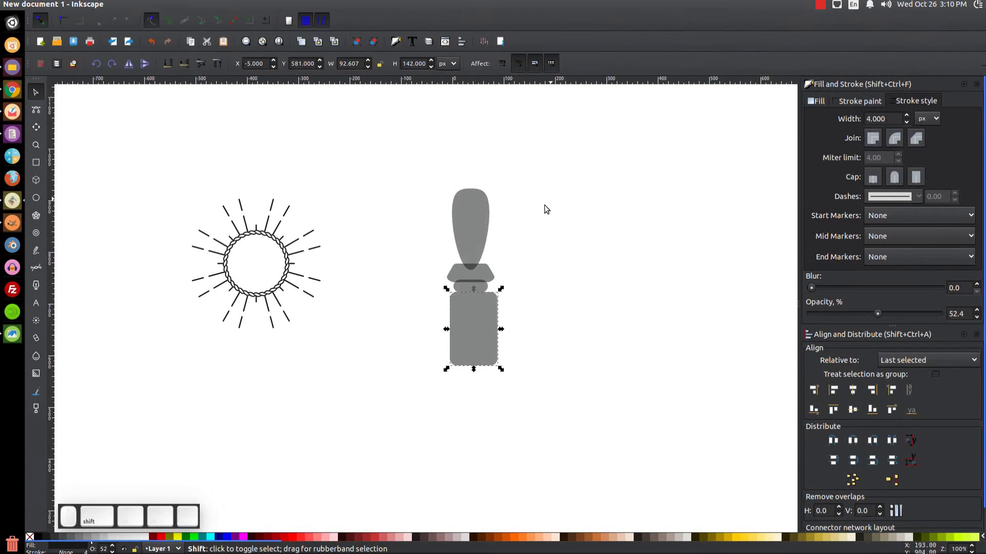
Centre the large rounded block horizontally on the handle and raise it slightly to overlap the small block above
left_click(474, 205, "shift")
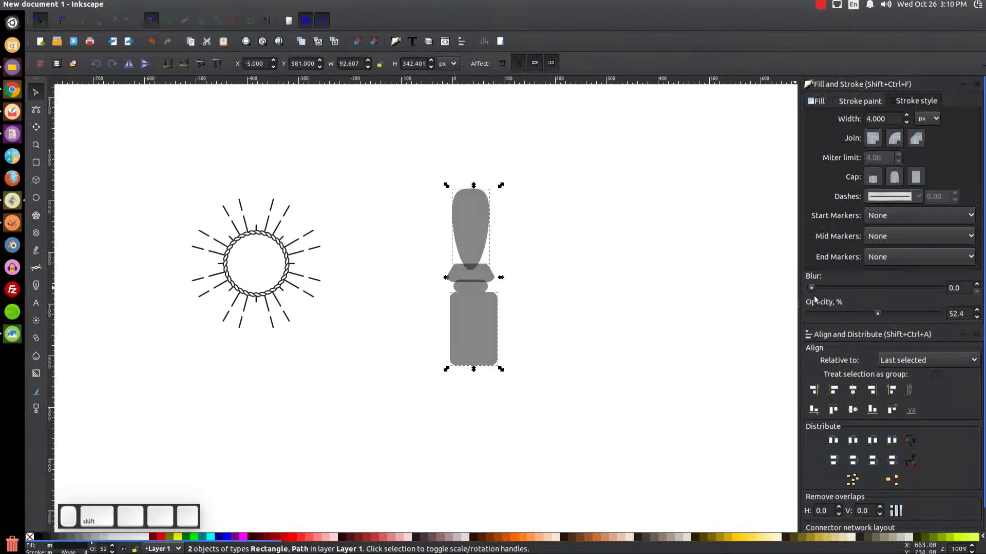
left_click(853, 394)
left_click(584, 219)
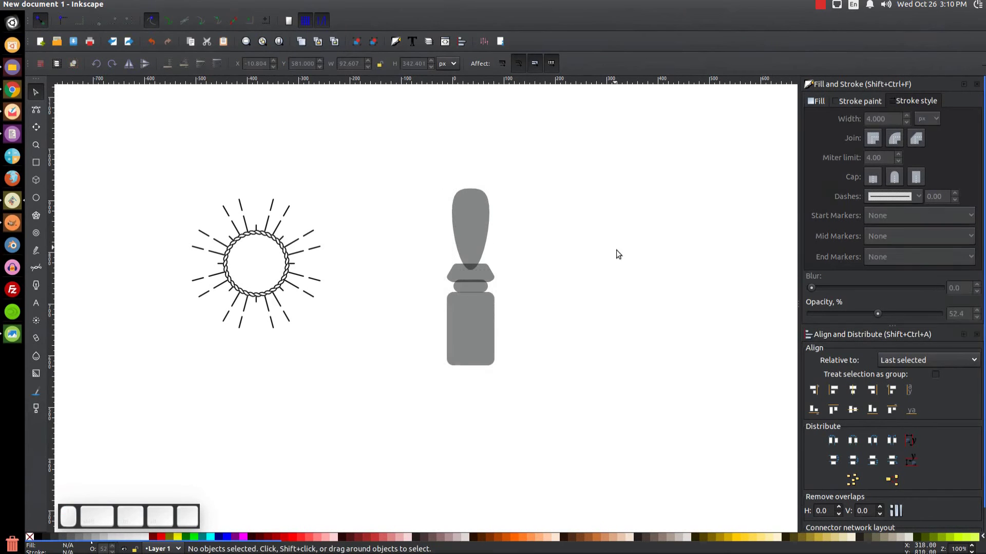
key("ctrl")
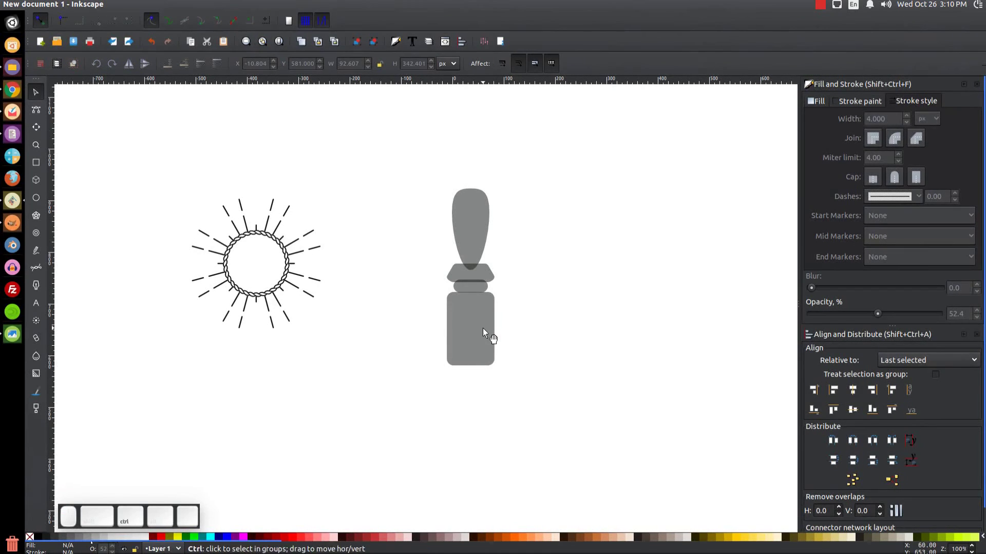
left_click(482, 329, "ctrl")
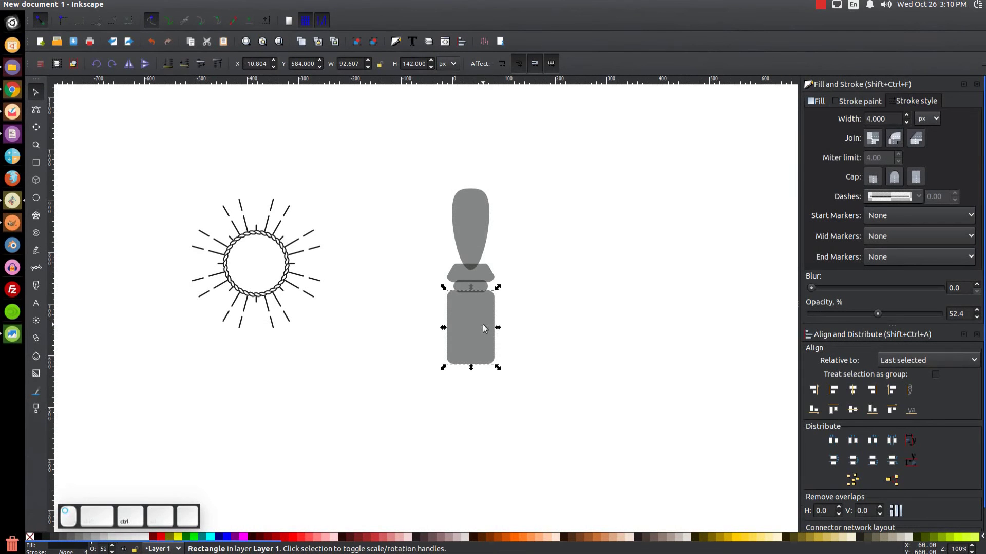
Unite all the overlapping handle parts into one path
left_click_drag(656, 465, 399, 130)
left_click(168, 4)
left_click(187, 124)
Check the reference emblem image, then reposition the united handle and scale it proportionally to about 27 by 98 px
left_click_drag(466, 323, 507, 281)
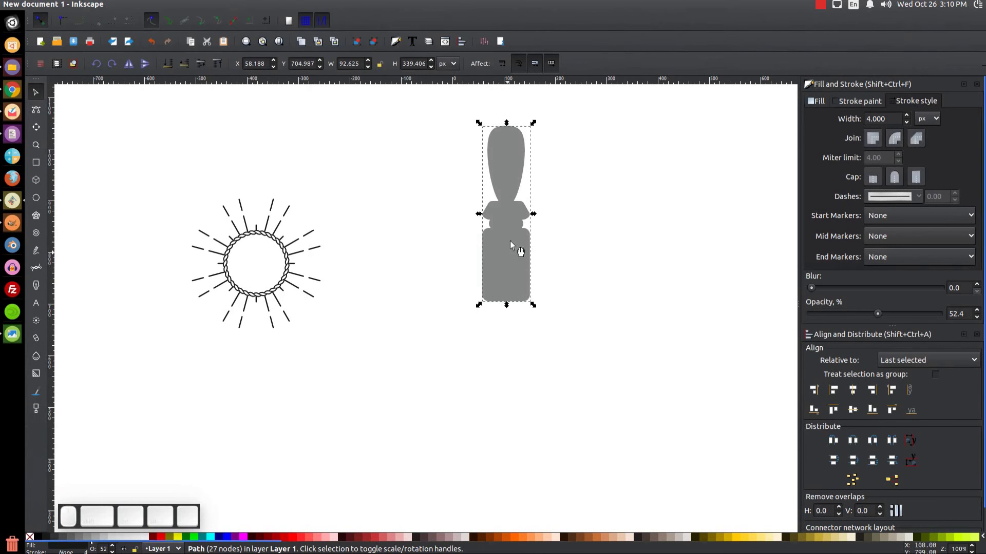
left_click(13, 334)
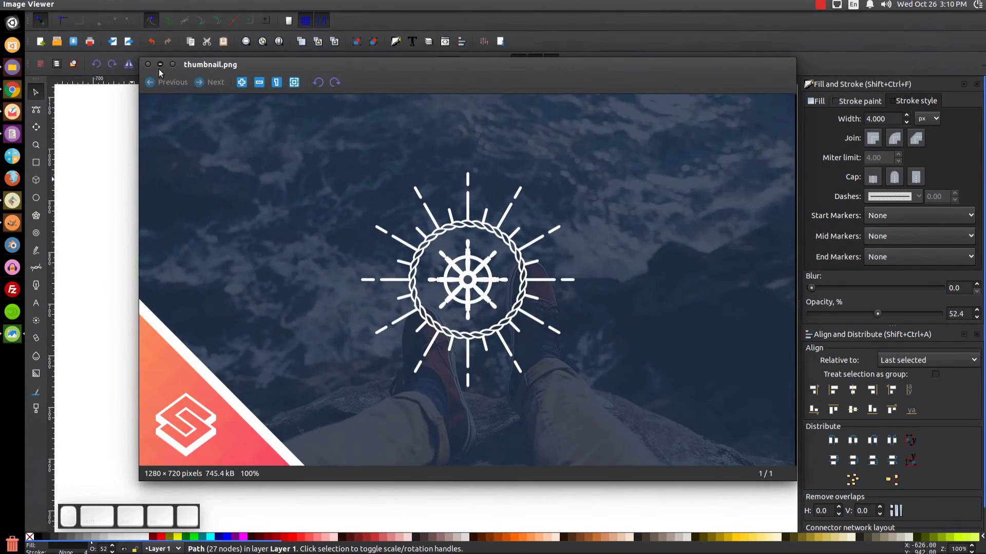
left_click(159, 64)
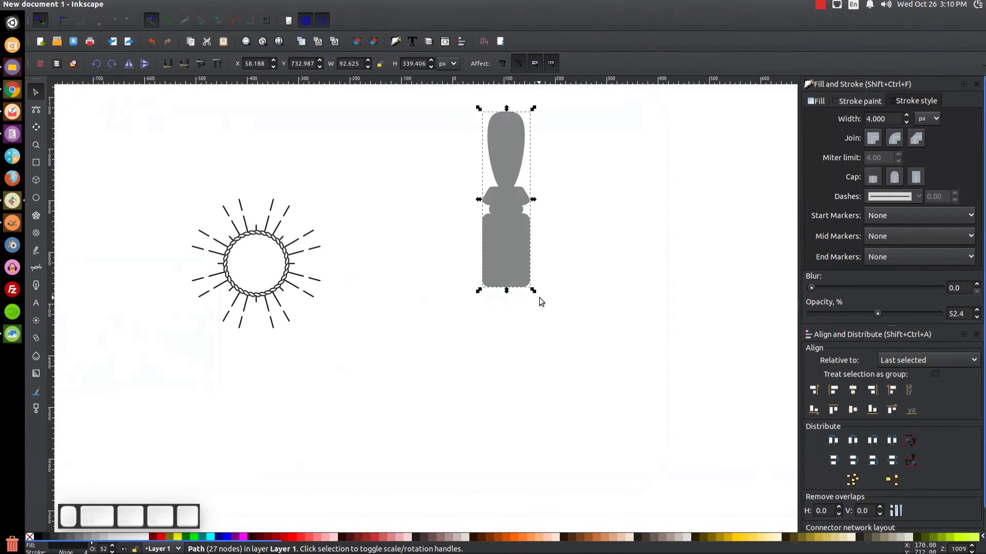
left_click_drag(534, 291, 519, 267)
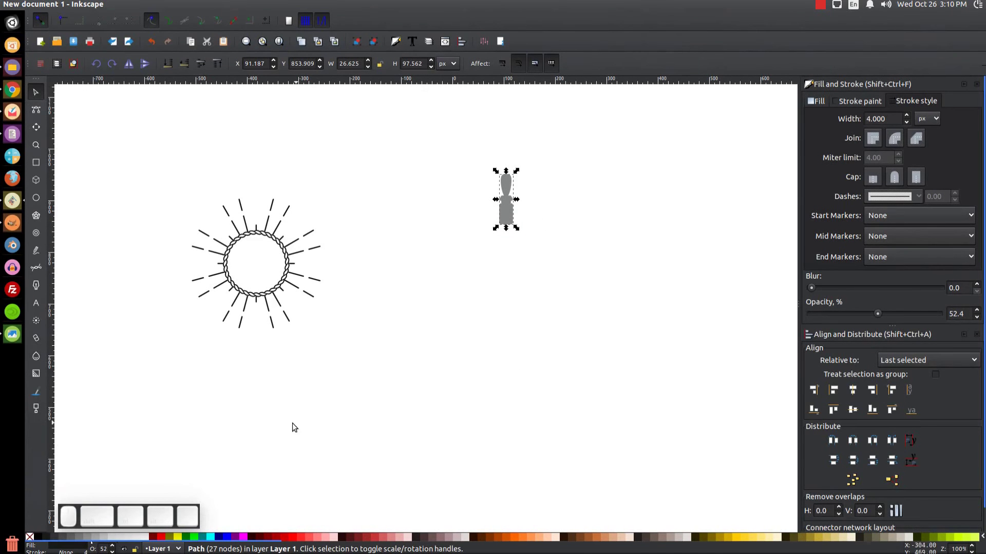
Draw a circle about 284 px across, overlap it with the handle's lower end and centre it horizontally on the handle
left_click(38, 198)
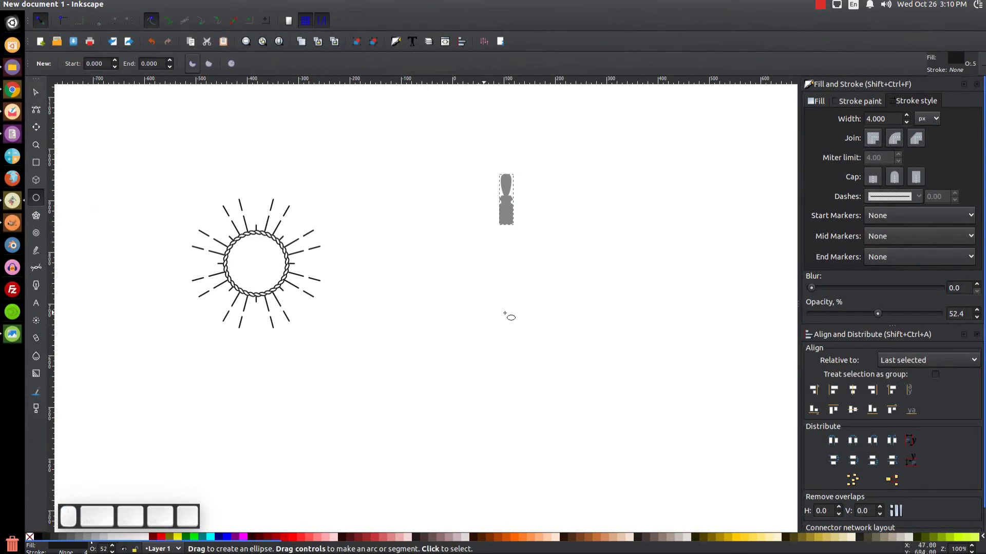
left_click_drag(496, 274, 568, 362)
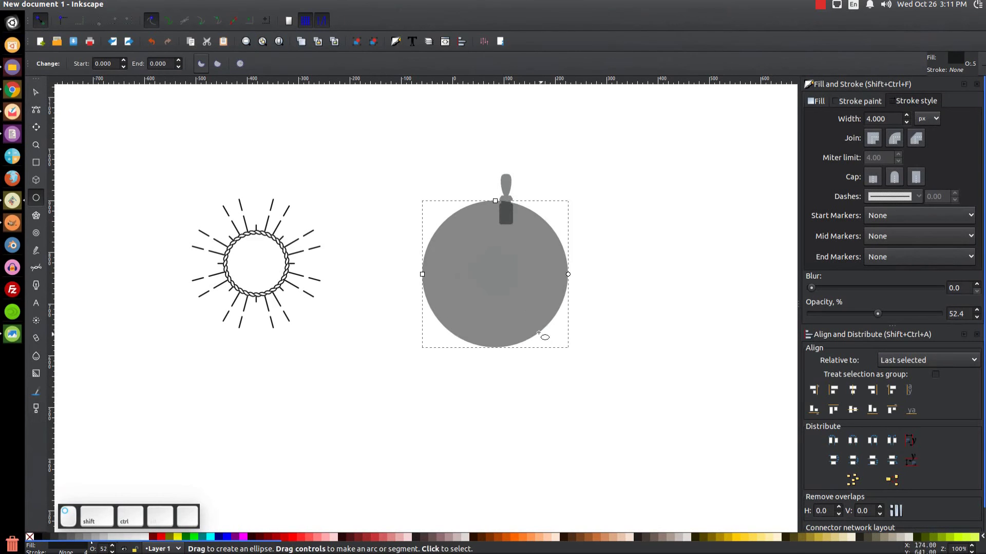
left_click(30, 94)
left_click_drag(497, 240, 515, 257)
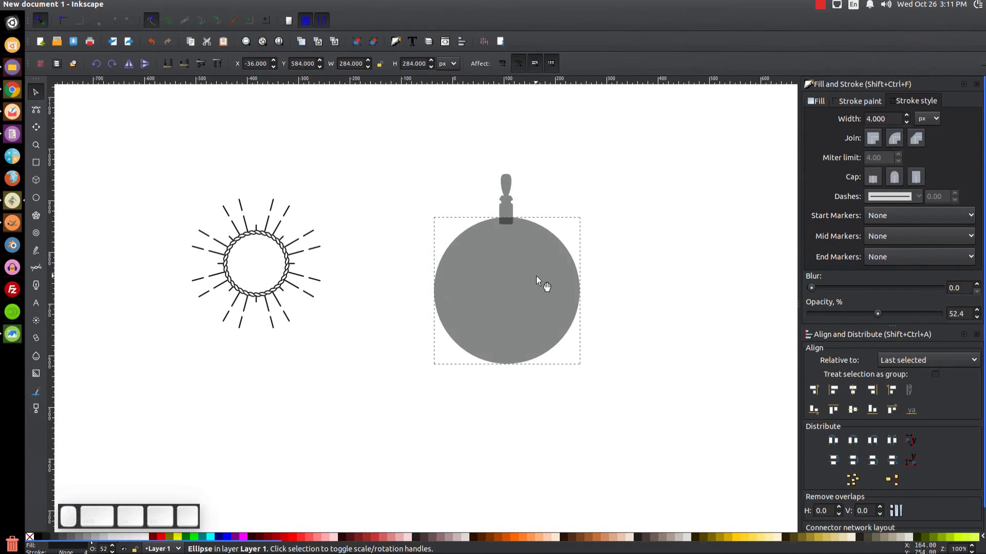
left_click(505, 179, "shift")
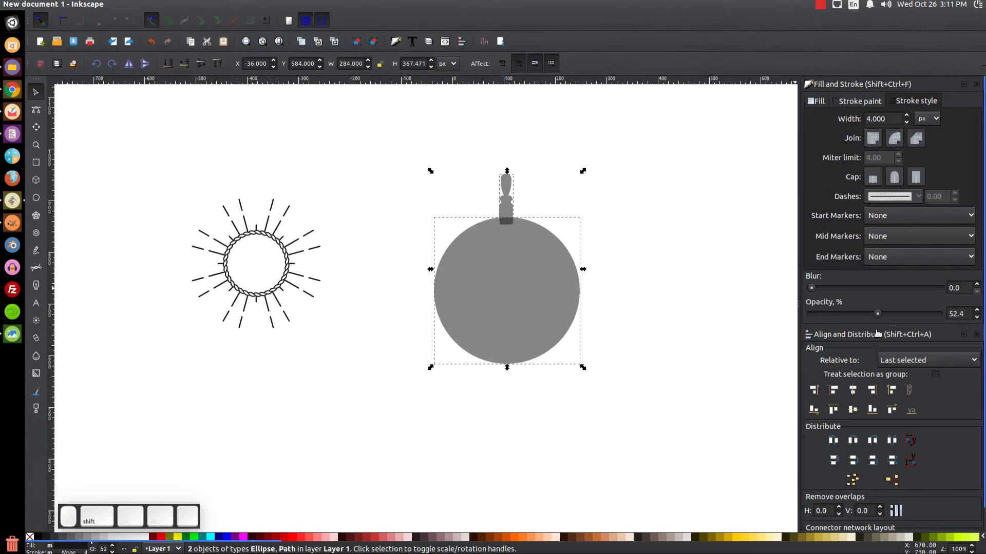
left_click(854, 390)
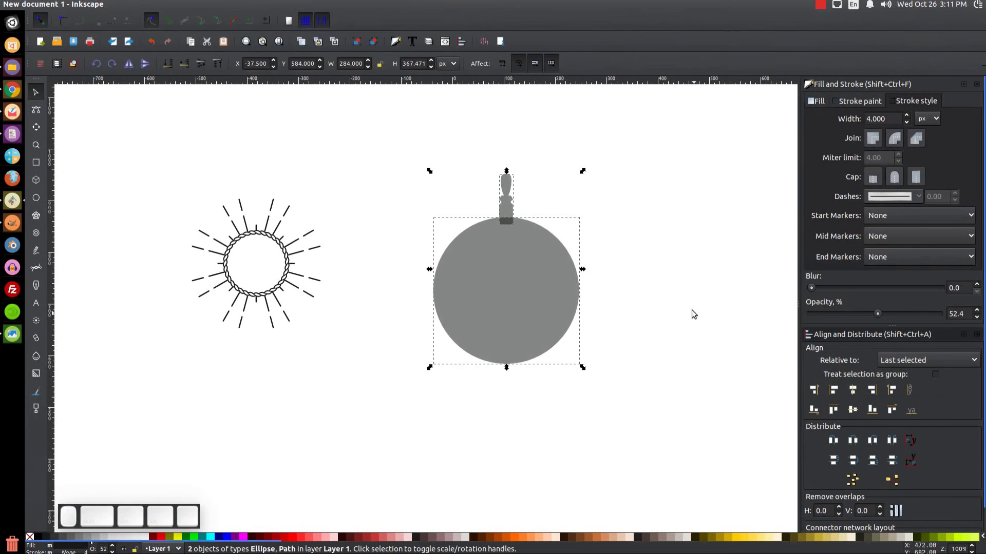
left_click(668, 224)
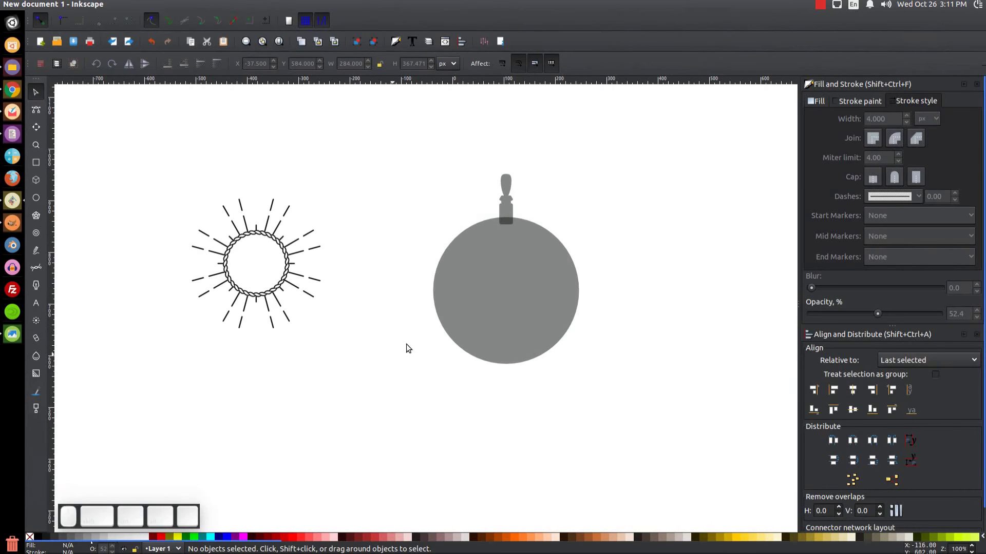
Duplicate the handle, flip the copy vertically and move it straight down to overlap the circle's bottom edge
left_click(510, 186)
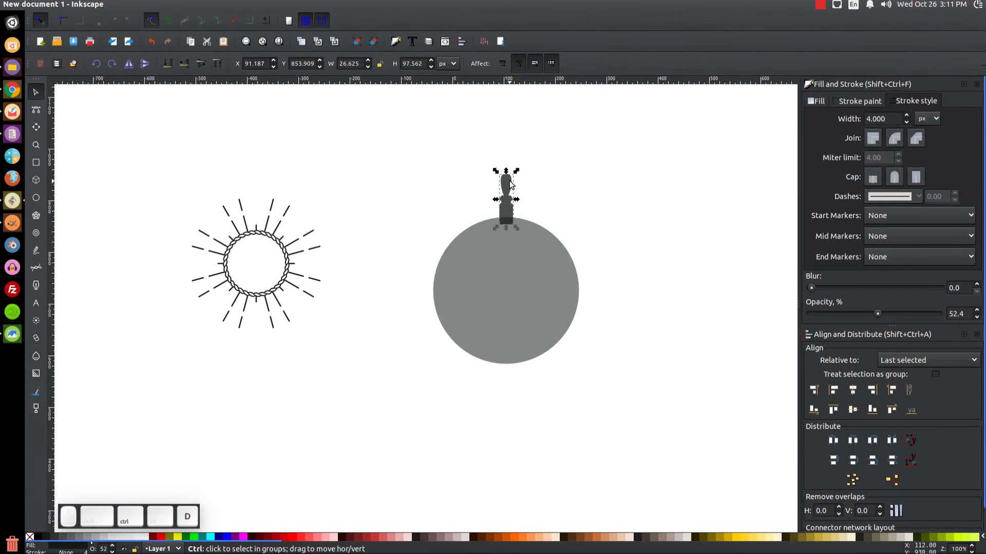
left_click(143, 66)
left_click_drag(501, 189, 509, 372)
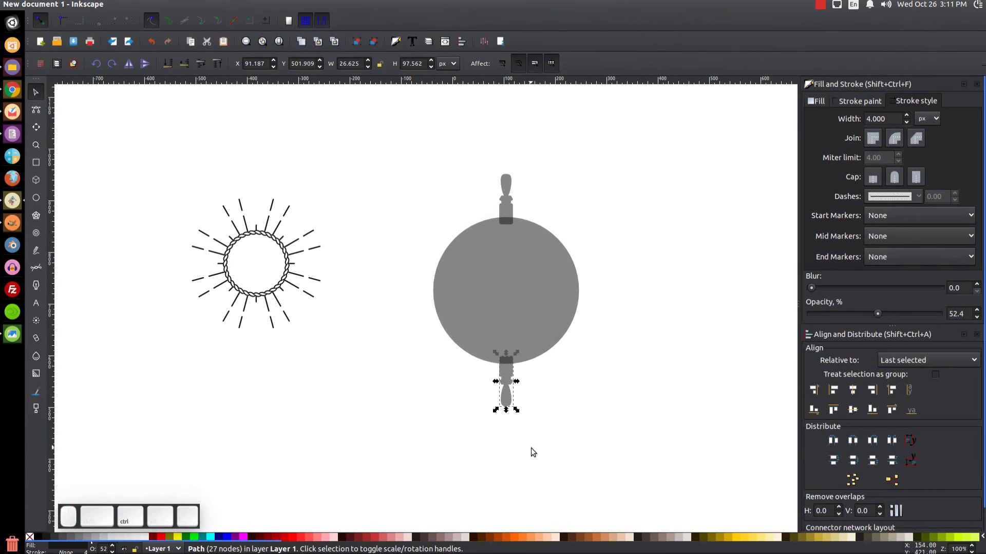
Unite the upper and lower handles into a single path
left_click(507, 187, "shift")
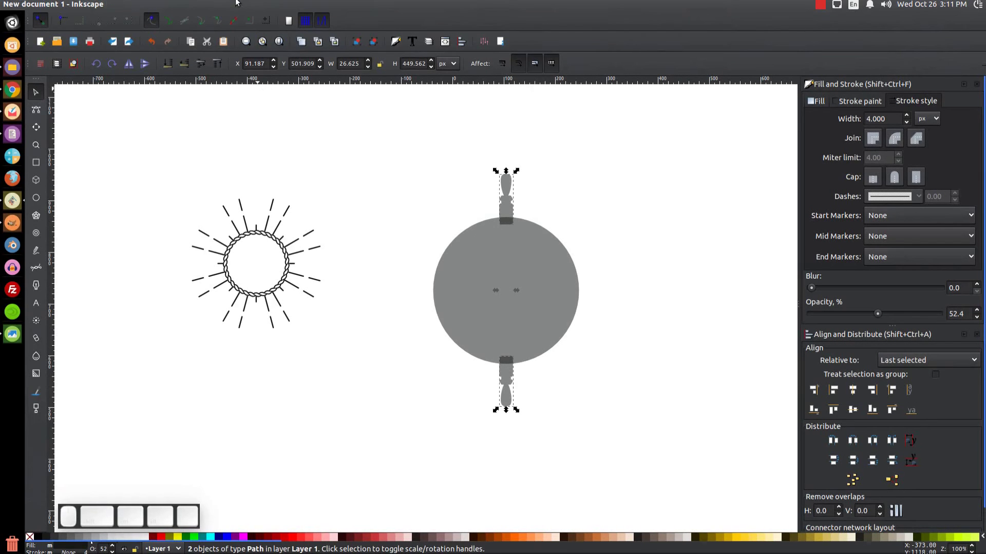
left_click(168, 4)
left_click(199, 61)
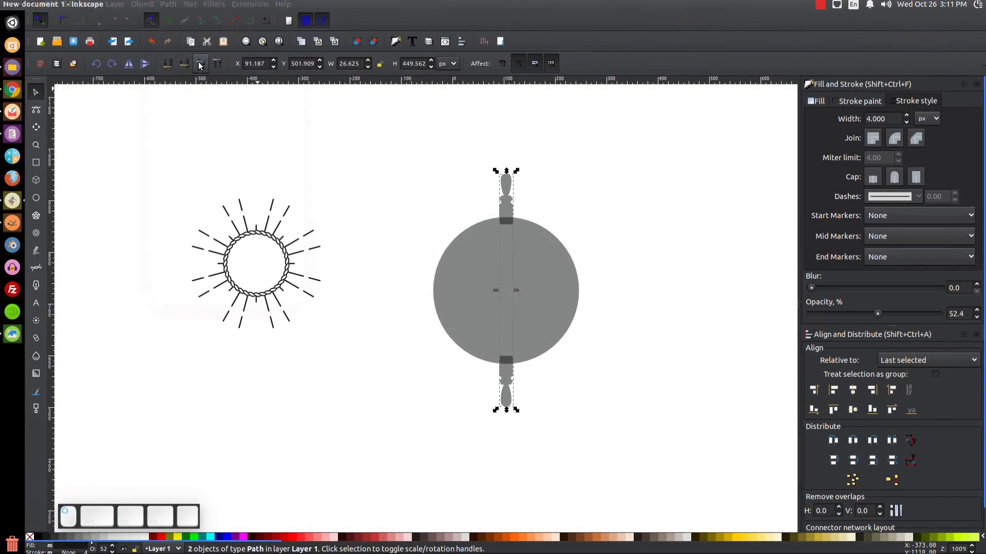
Centre the united handle pair vertically on the large circle
left_click(549, 263, "shift")
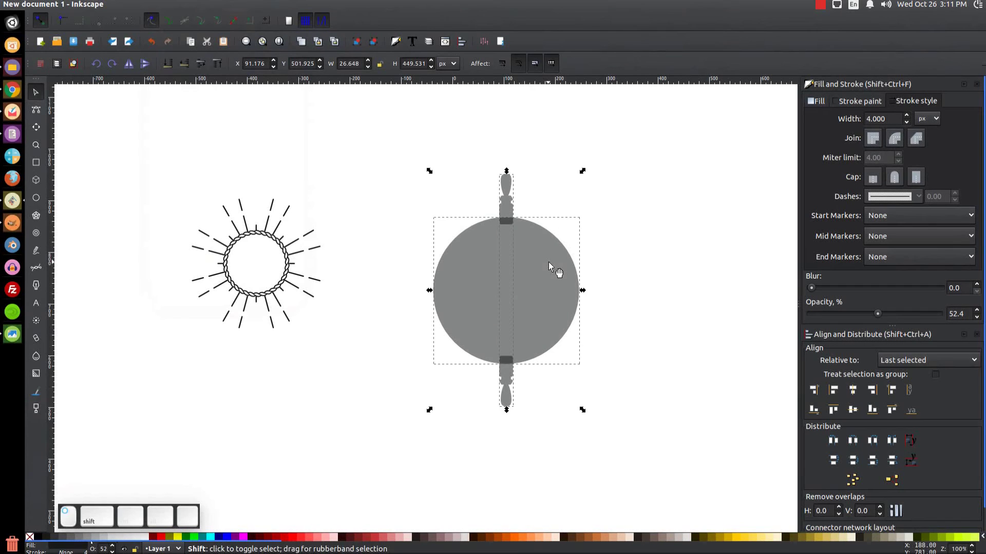
left_click(860, 410)
left_click(860, 410)
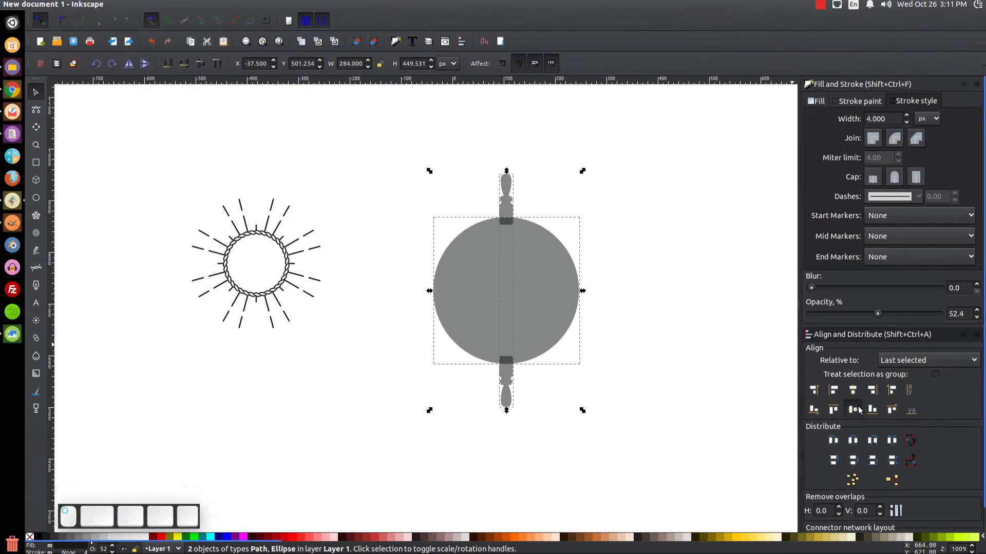
left_click(639, 258)
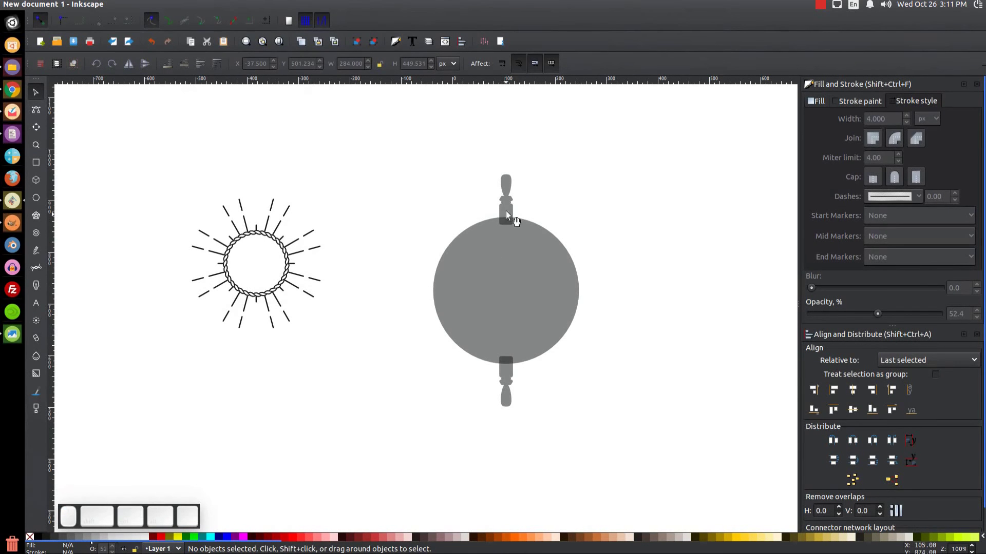
Duplicate the vertical handle pair and rotate the copy 45 degrees clockwise about the circle's centre
left_click(506, 186)
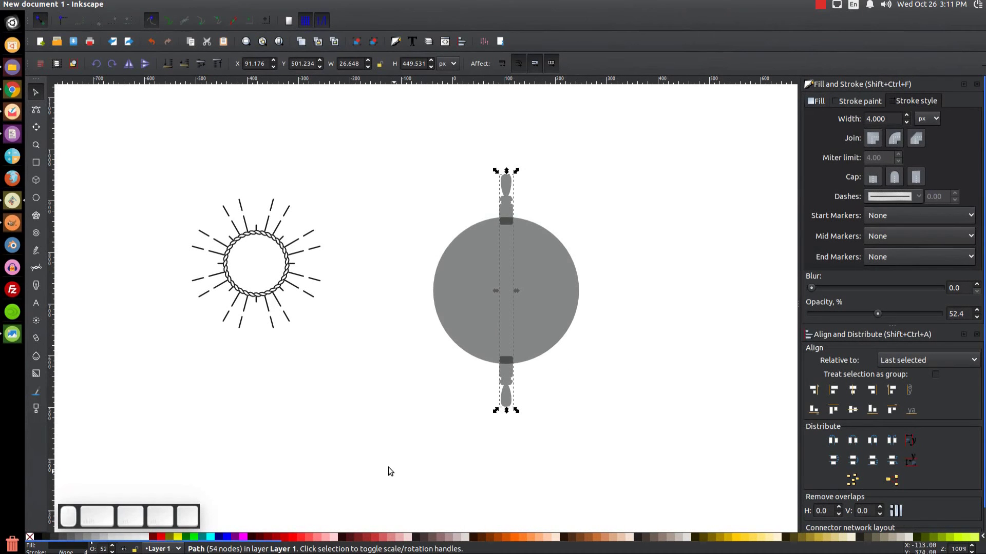
right_click(505, 205)
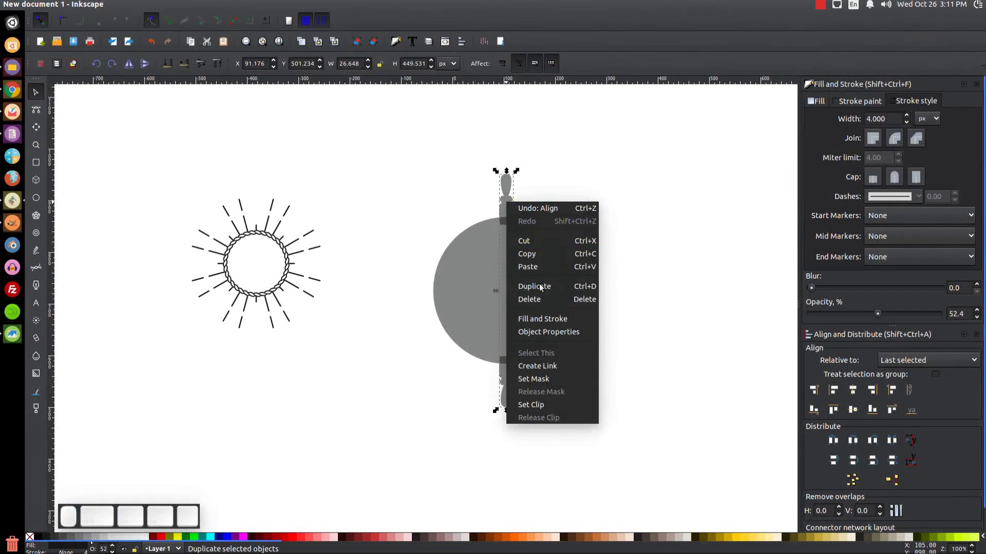
left_click(543, 289)
left_click(507, 203)
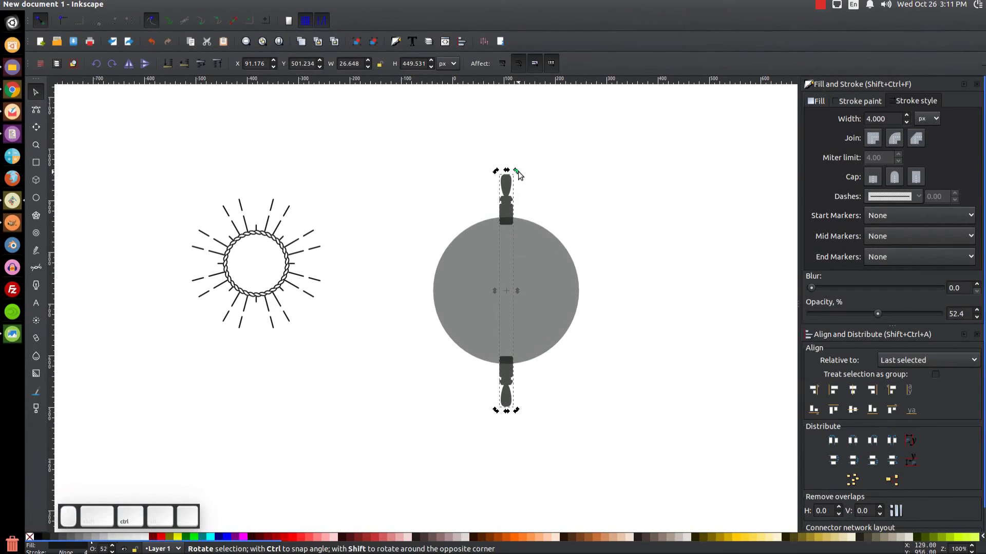
left_click_drag(519, 175, 585, 220)
Add two more copies of the handle pair, one horizontal and one on the opposite diagonal, to space eight handles evenly
key("ctrl+d")
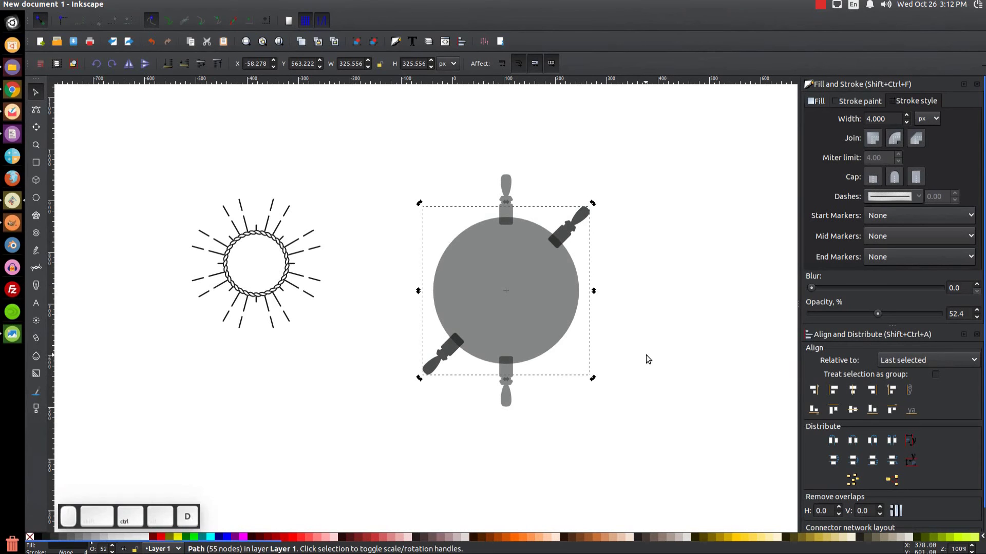
left_click_drag(595, 203, 623, 284)
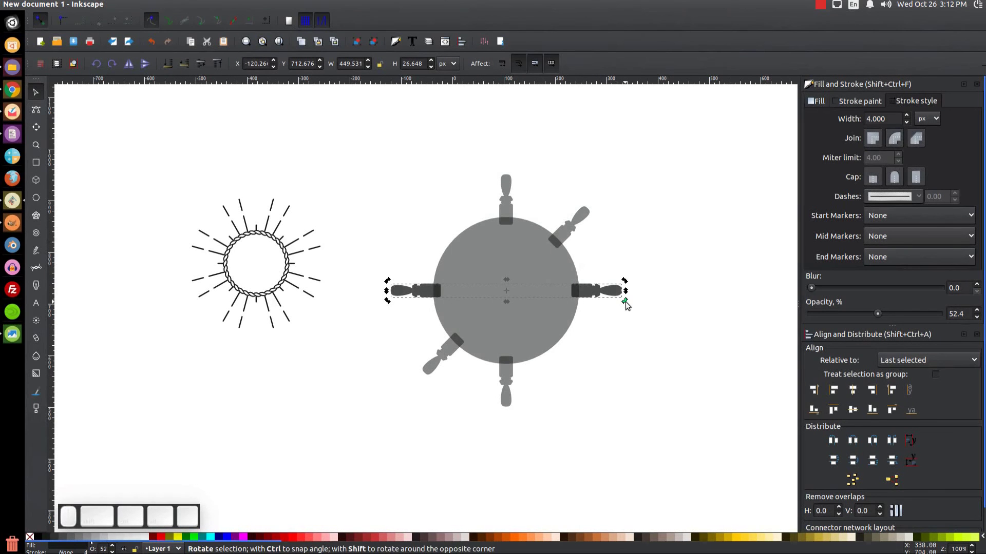
left_click_drag(624, 301, 579, 378)
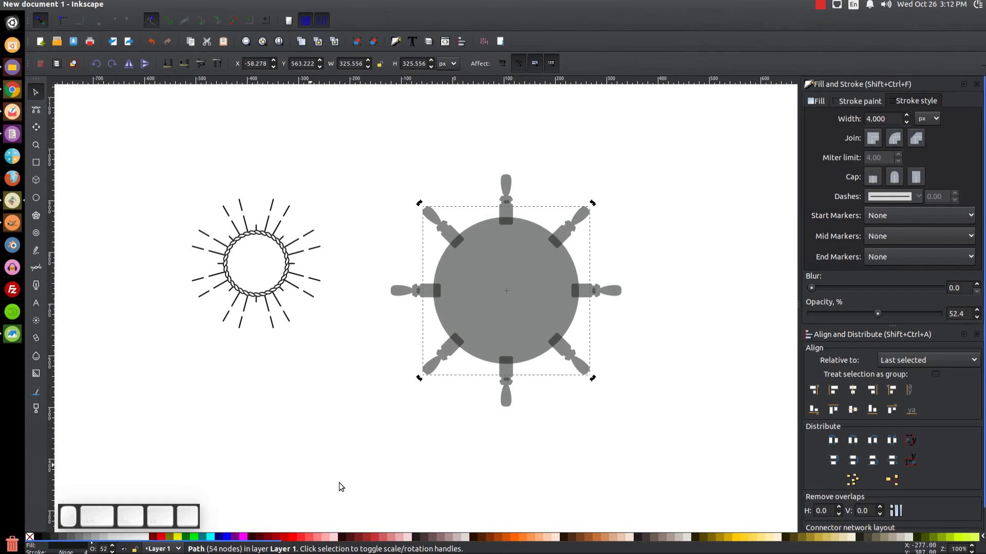
Unite the large circle and all the handle pairs into one wheel silhouette
left_click_drag(731, 485, 364, 109)
left_click(168, 4)
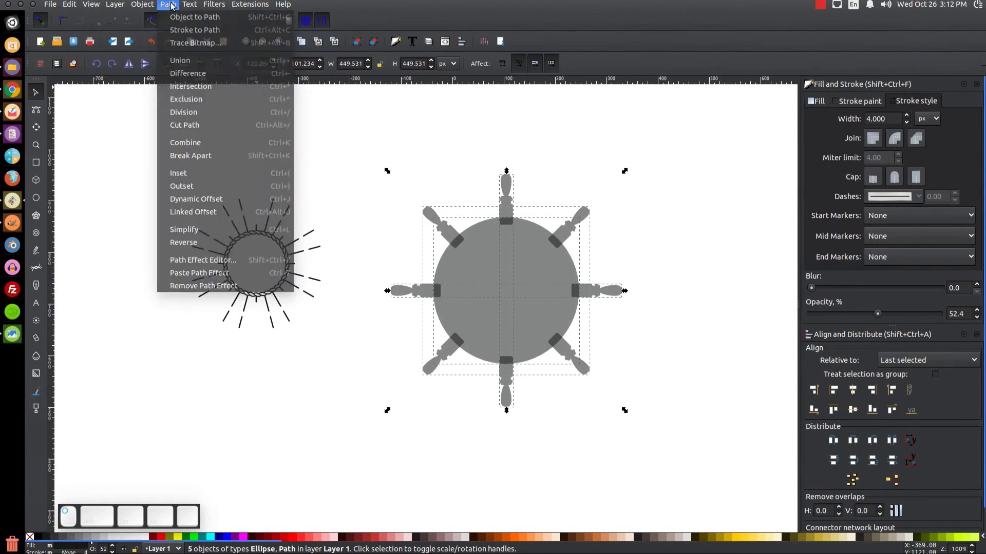
left_click(180, 60)
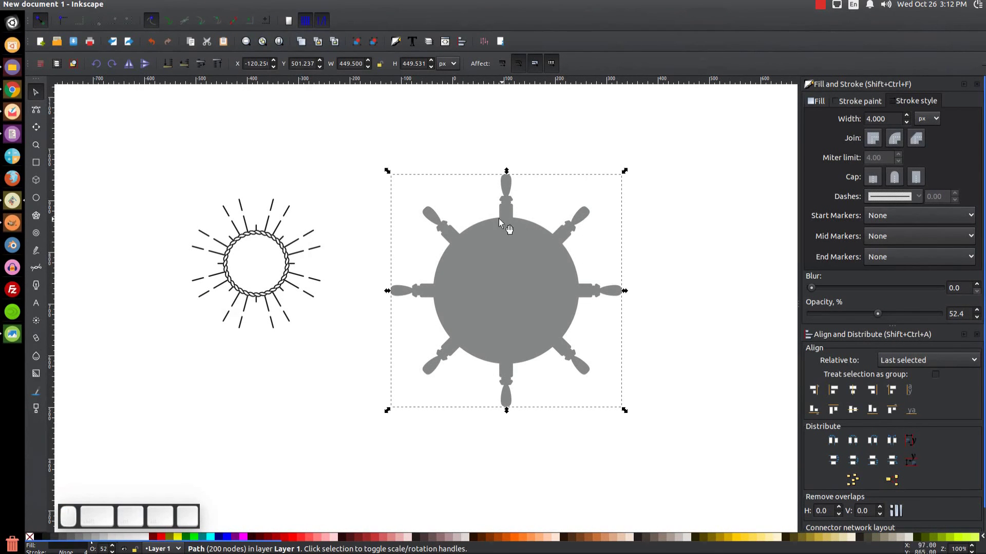
Draw a circle about 218 px across over the wheel's disc and fill it with red
left_click(36, 197)
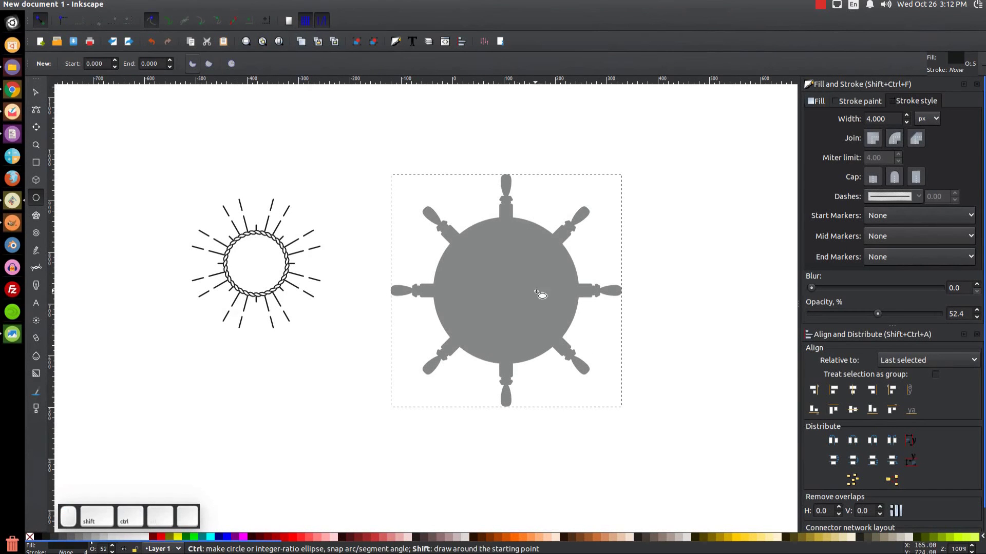
left_click_drag(506, 272, 566, 336)
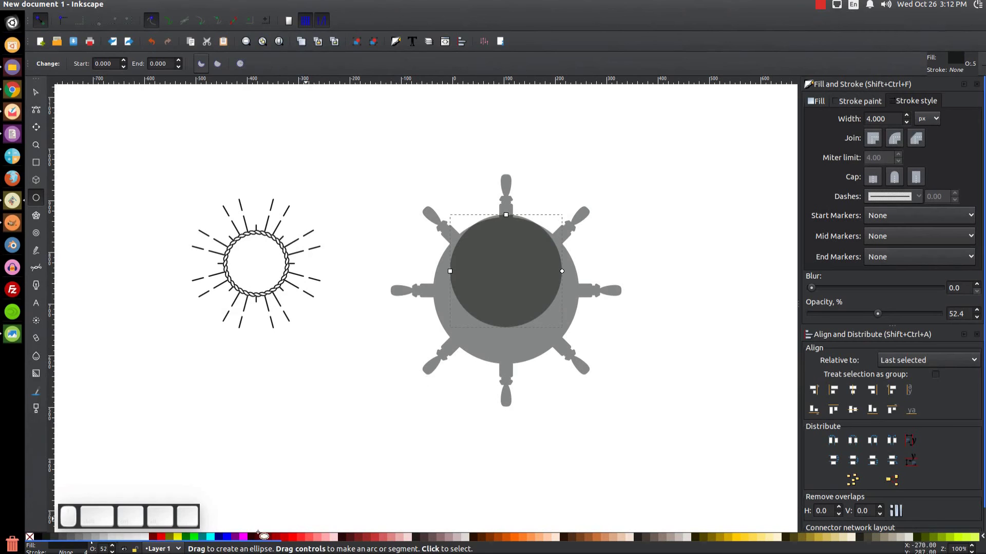
left_click(162, 537)
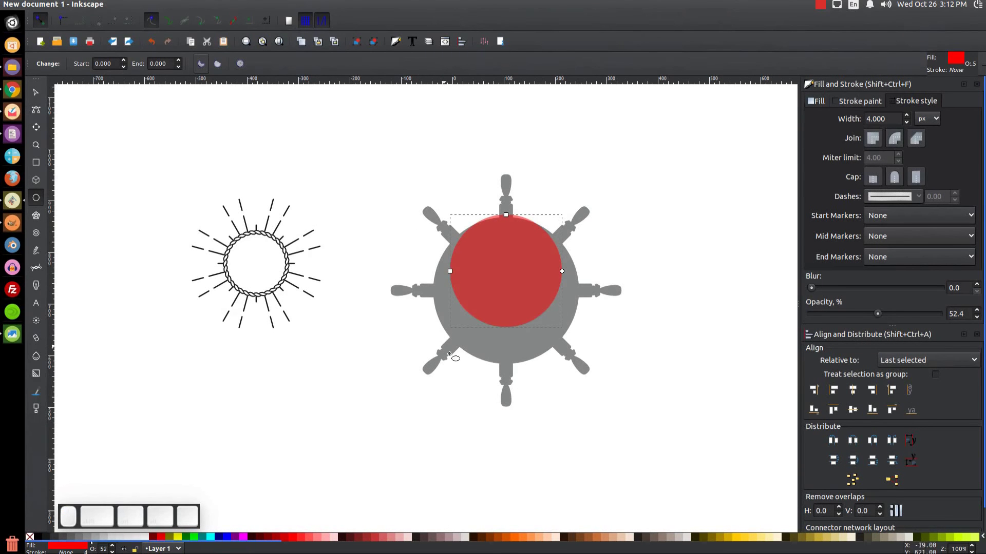
Centre the red circle vertically on the wheel silhouette
left_click(36, 92)
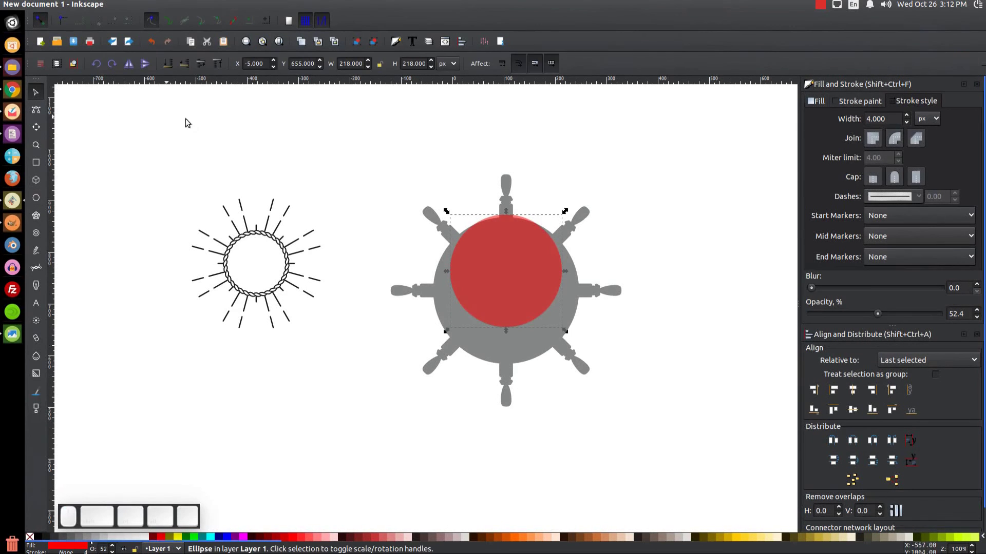
key("shift")
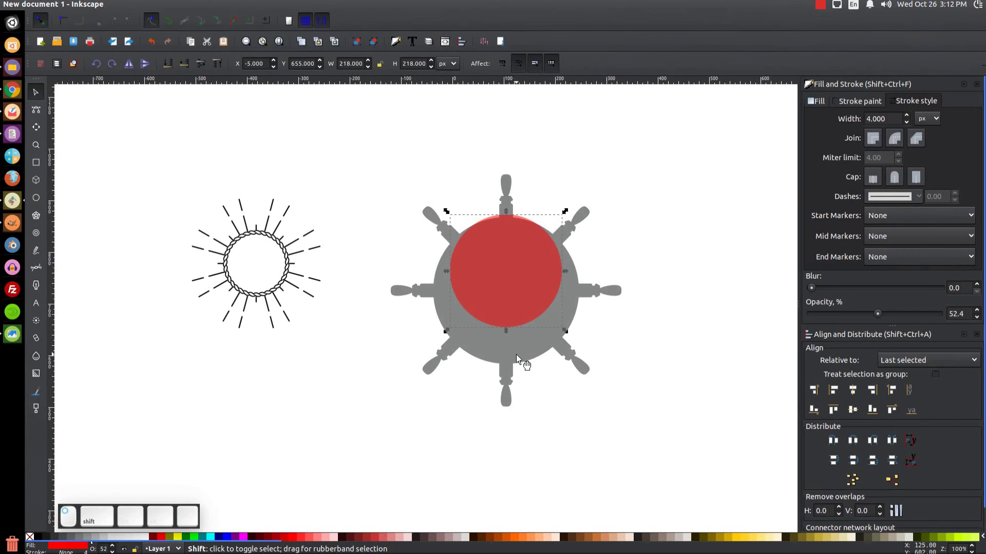
left_click(516, 355, "shift")
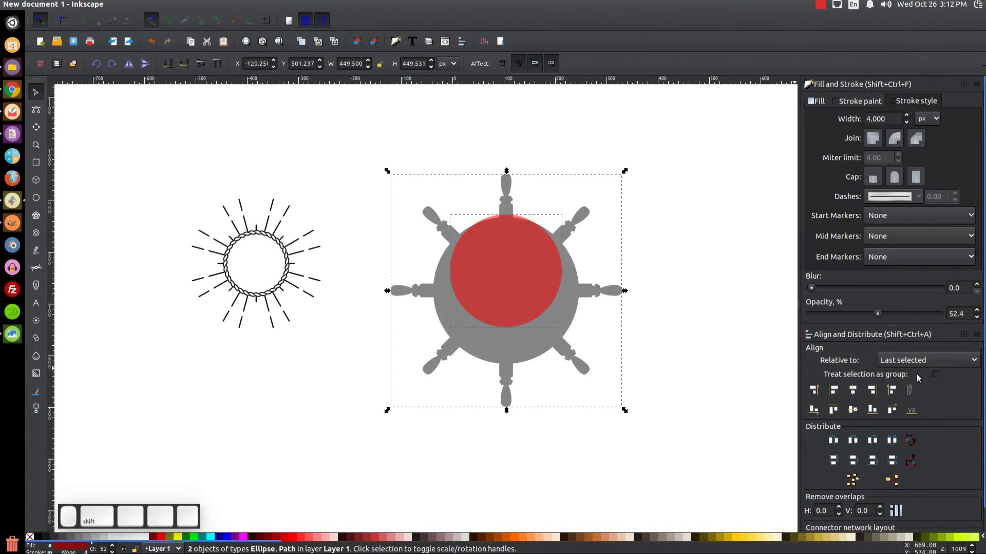
left_click(853, 409)
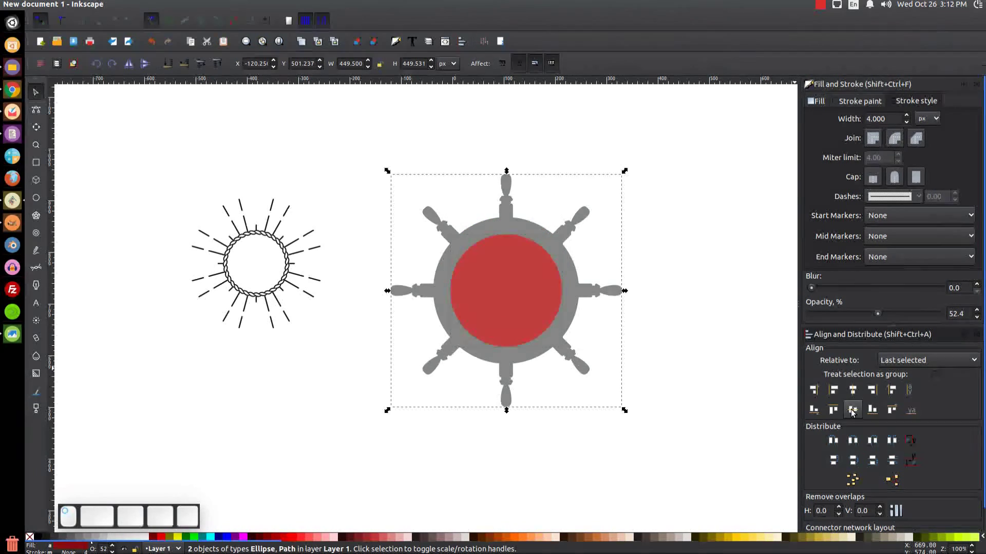
left_click(690, 218)
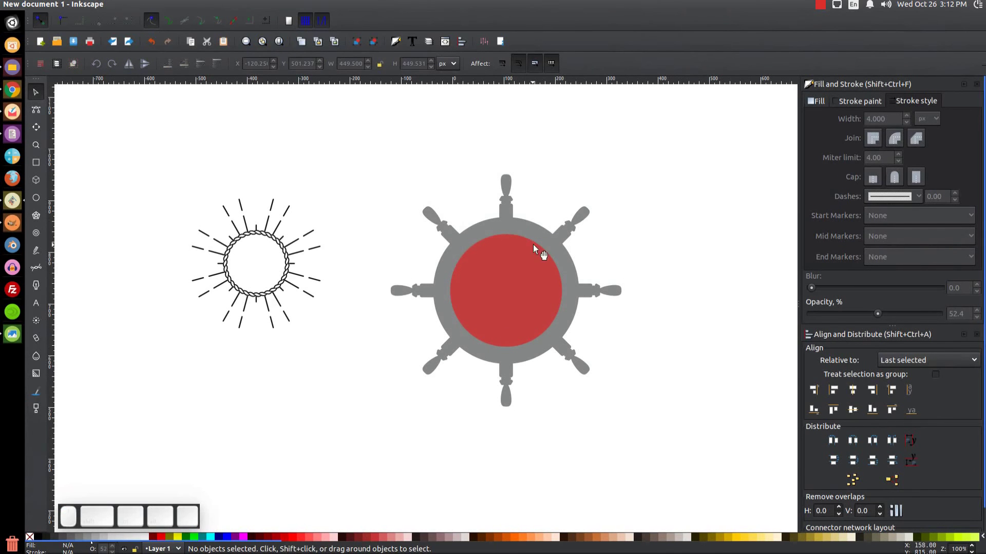
Enlarge the red circle about its centre to 236 px across and subtract it from the wheel silhouette to leave a rim
left_click(526, 269)
left_click_drag(568, 356, 570, 366)
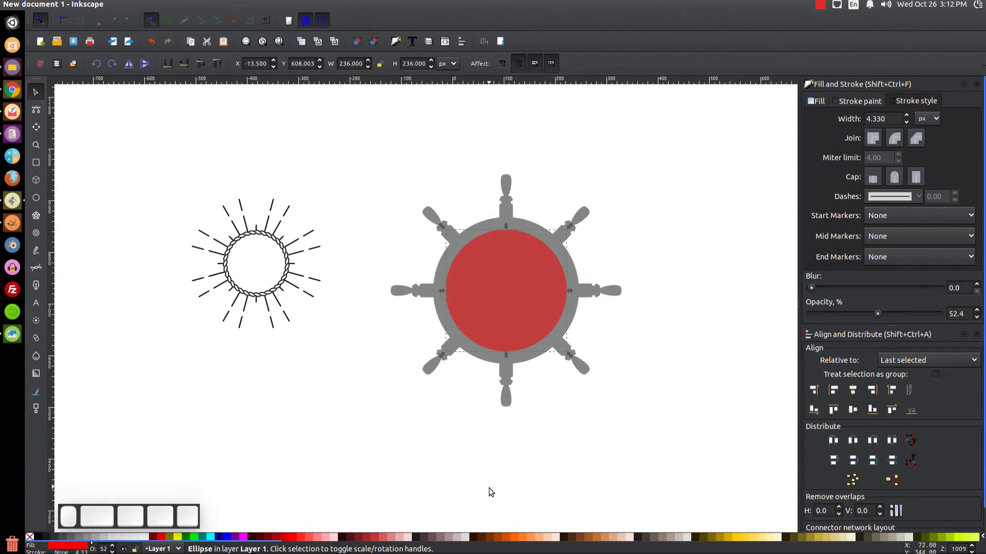
key("shift")
left_click(613, 290, "shift")
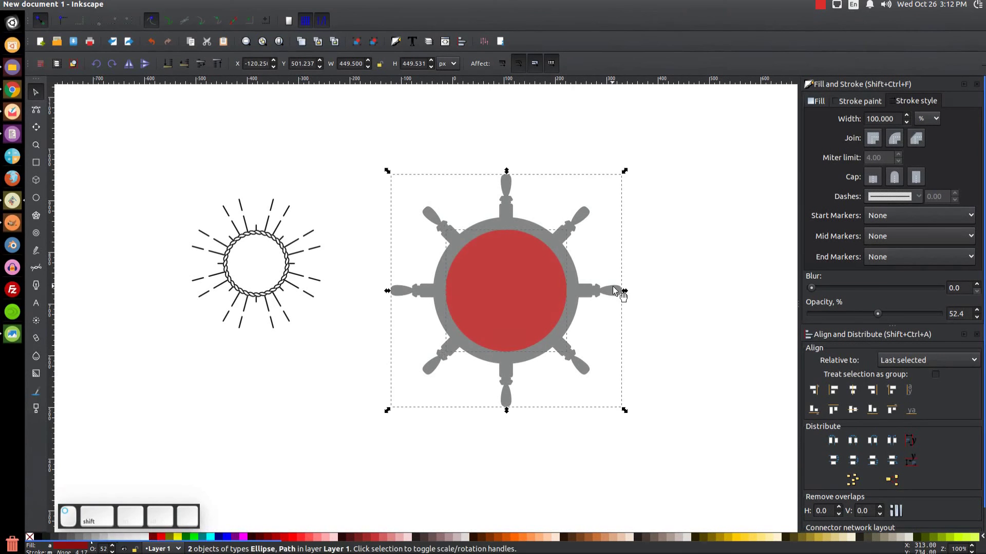
left_click(168, 4)
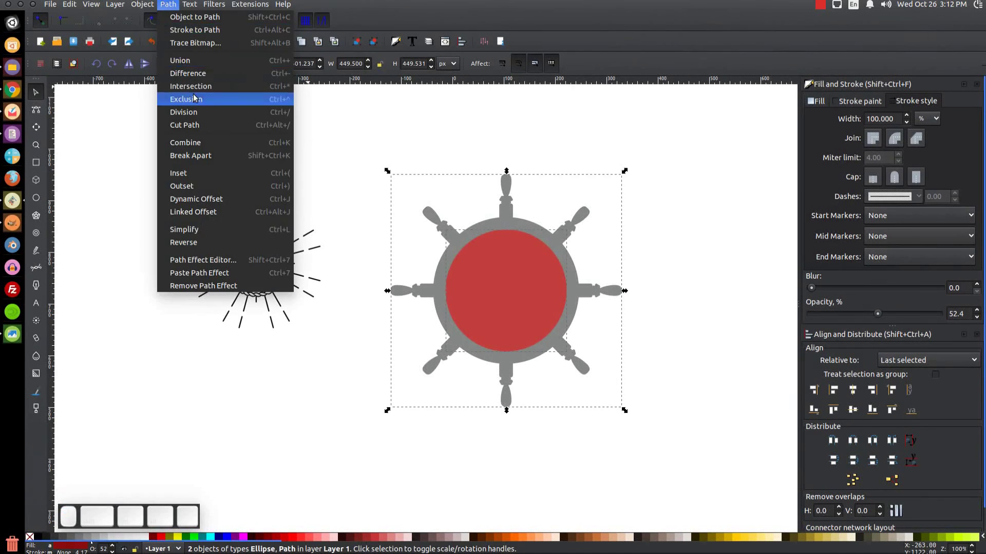
left_click(194, 75)
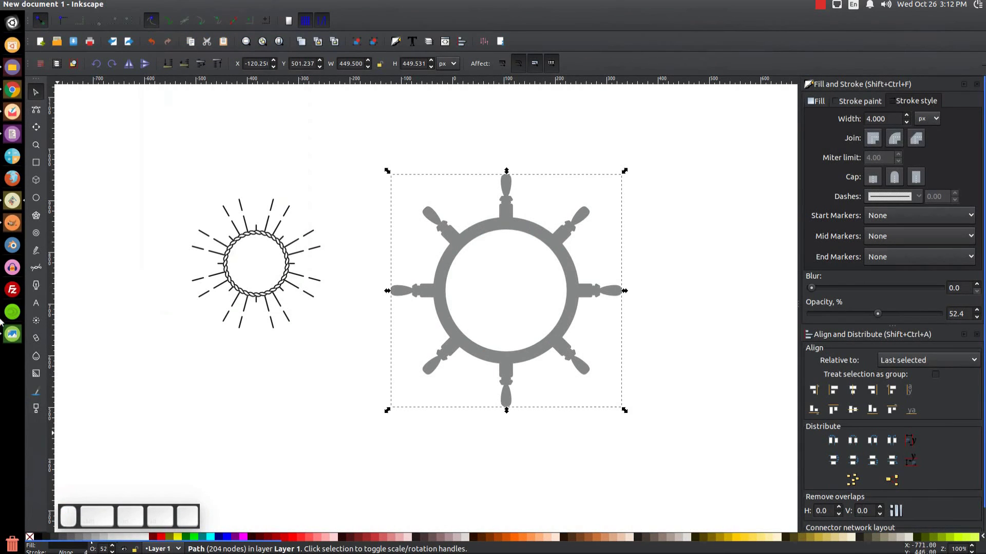
Check the wheel in the reference image and draw a narrow ellipse about 30 px wide from the rim's inner top to the wheel's centre
left_click(11, 335)
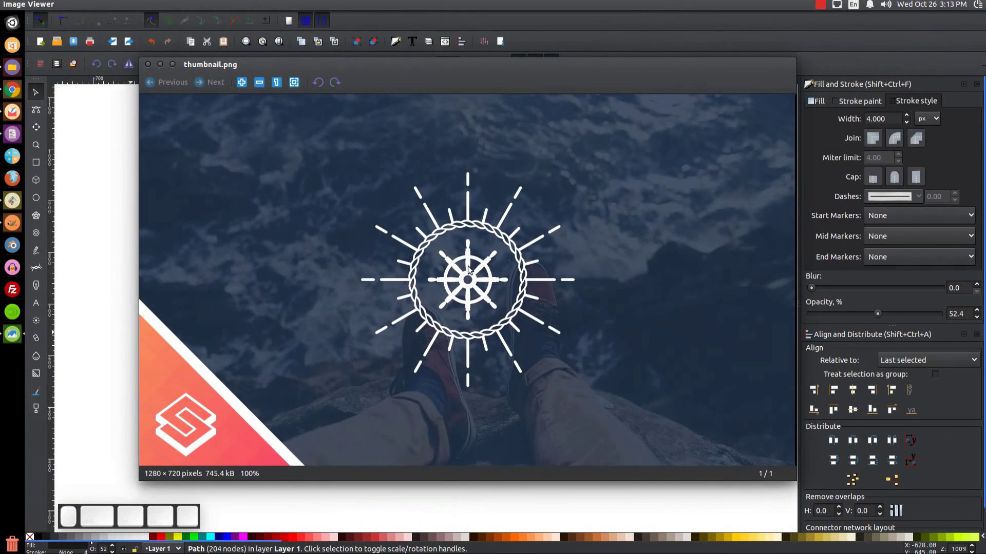
left_click(162, 64)
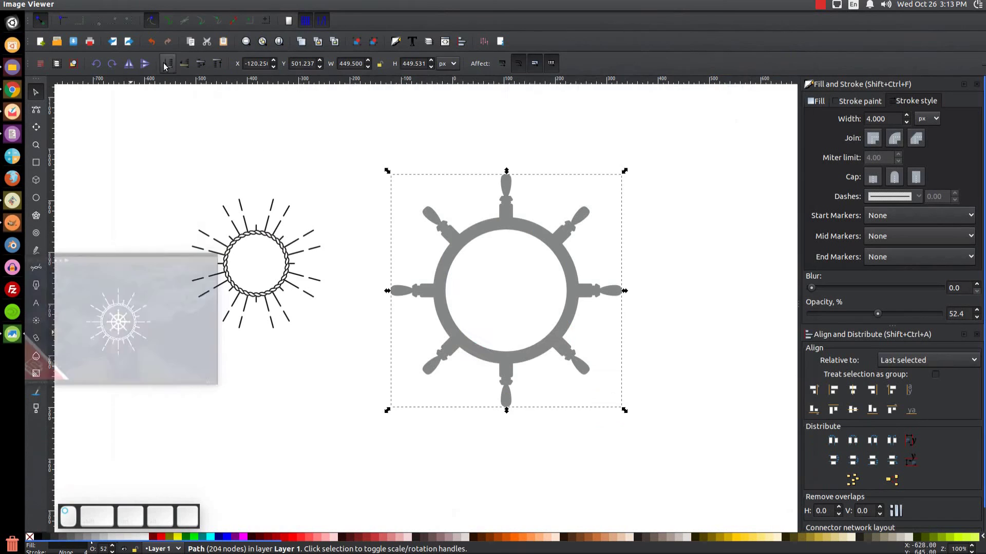
left_click(34, 202)
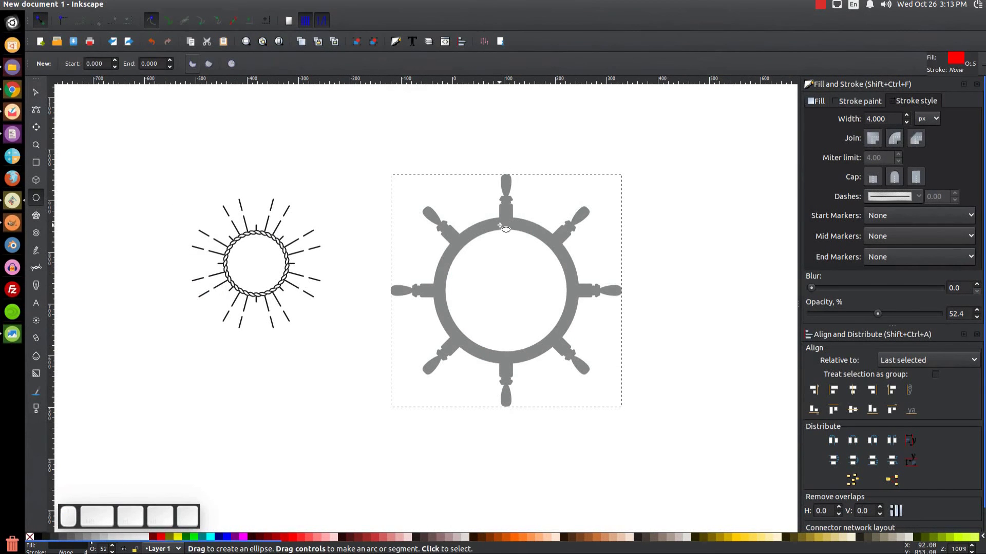
left_click_drag(500, 228, 515, 290)
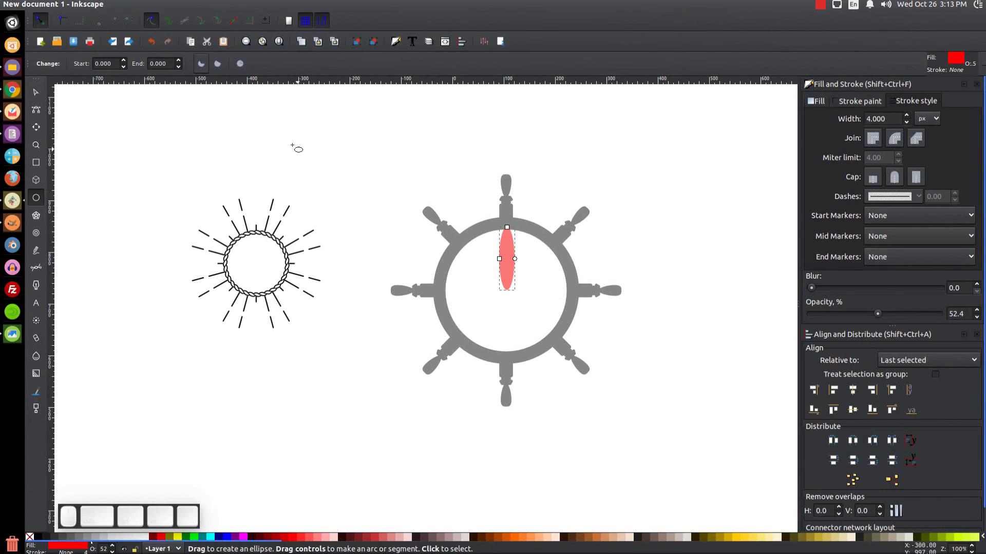
Convert the ellipse to a path and raise its two side nodes to Y 824 px for a spoke tapering towards the centre
left_click(168, 4)
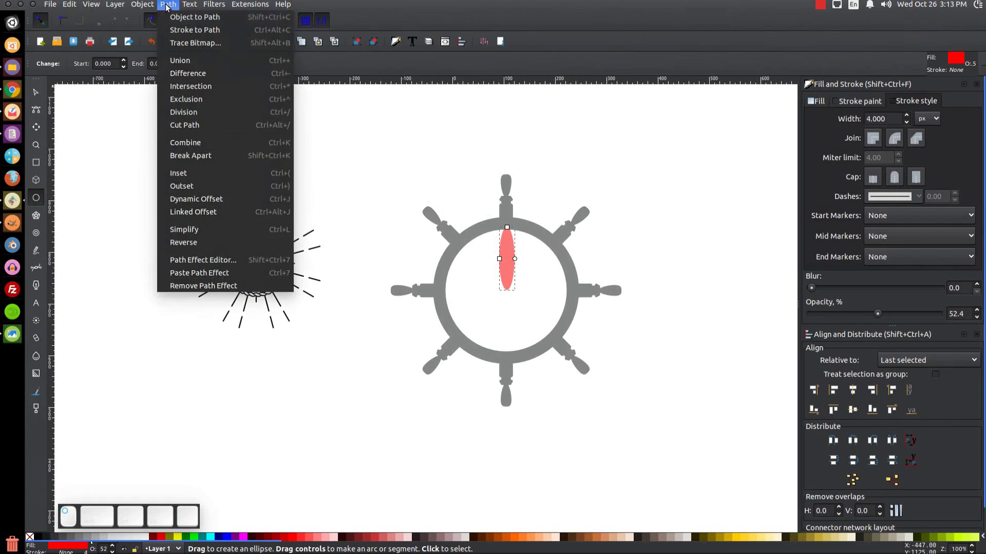
left_click(180, 19)
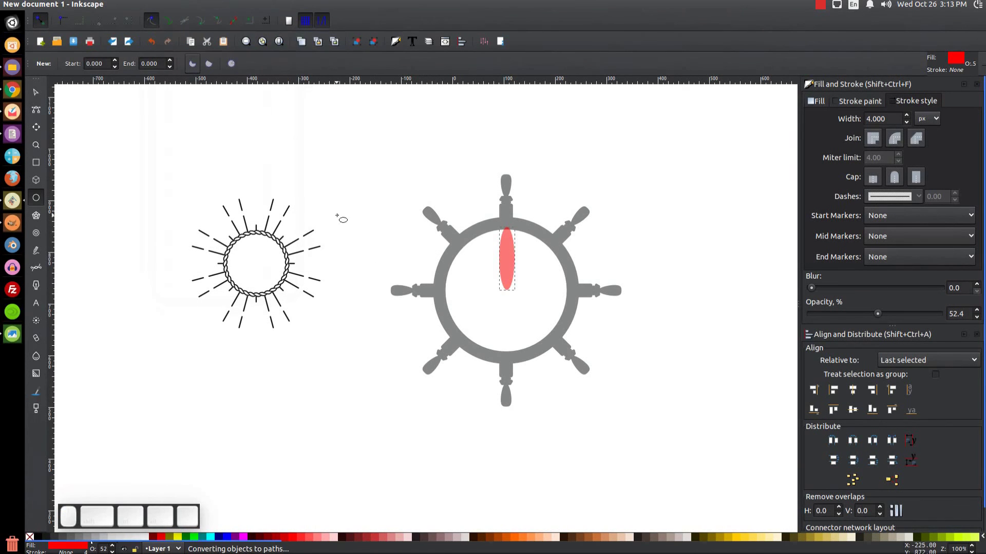
left_click(36, 110)
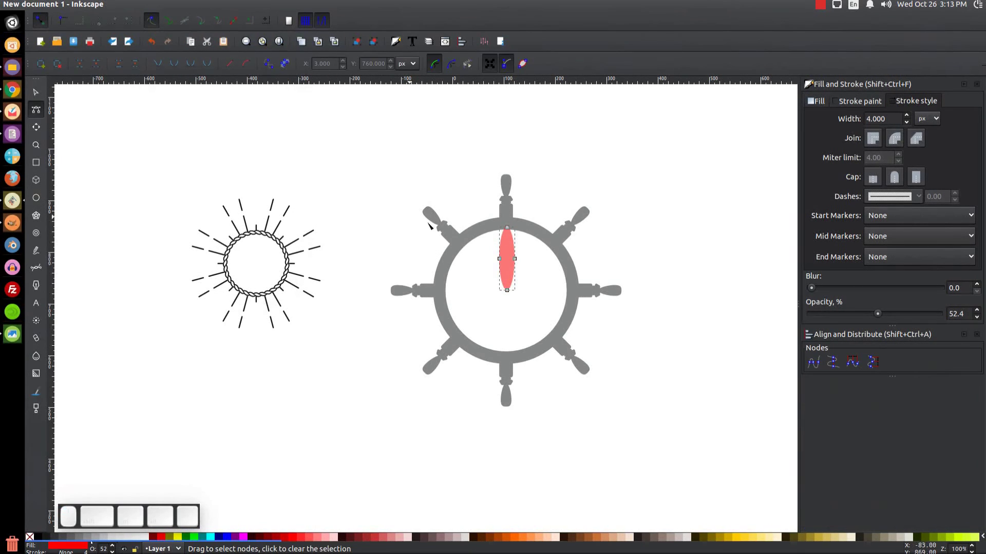
left_click_drag(549, 268, 467, 249)
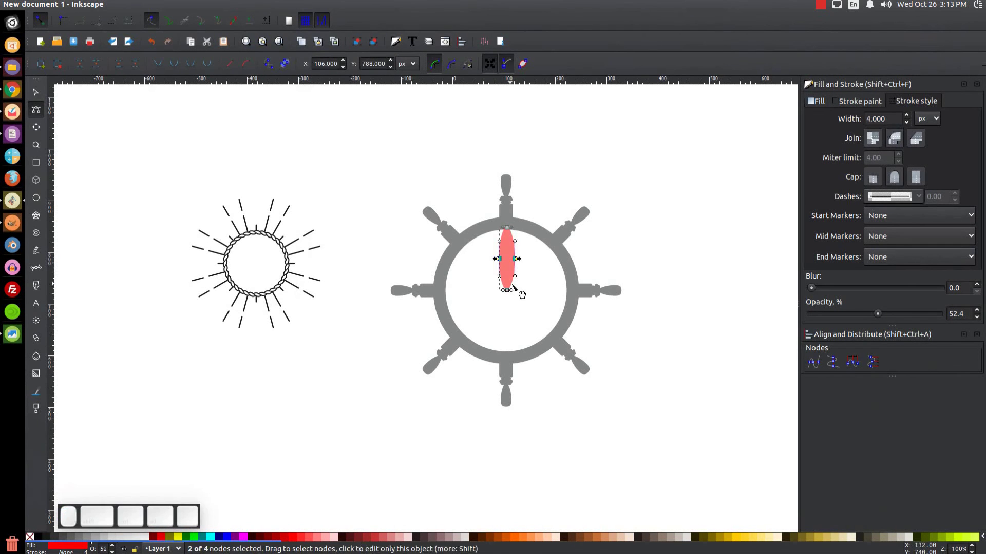
left_click(489, 64)
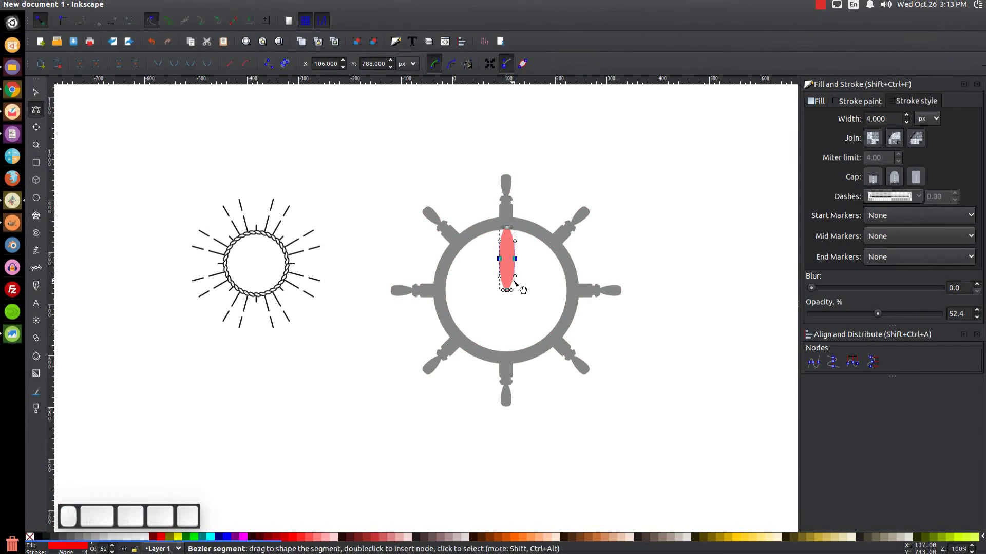
key("ctrl")
left_click_drag(518, 262, 526, 244)
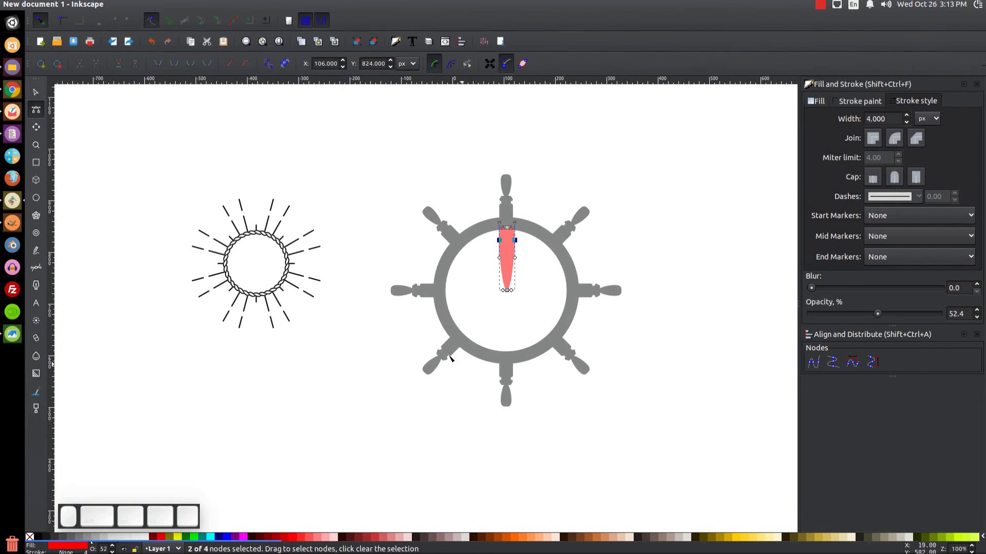
Centre the spoke horizontally on the wheel and shrink it to about 25 by 101 px, keeping its wide end on the rim
left_click(37, 95)
key("shift")
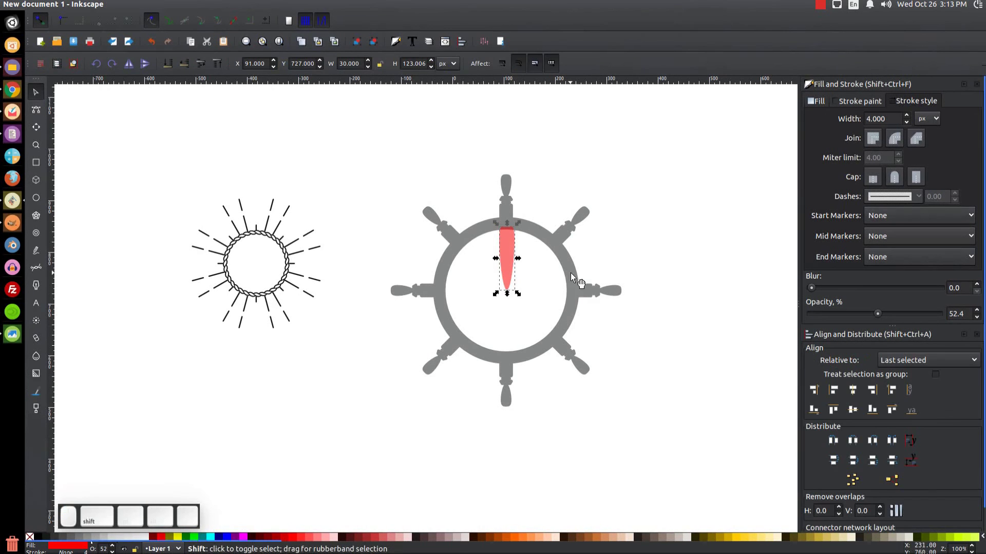
left_click(552, 240, "shift")
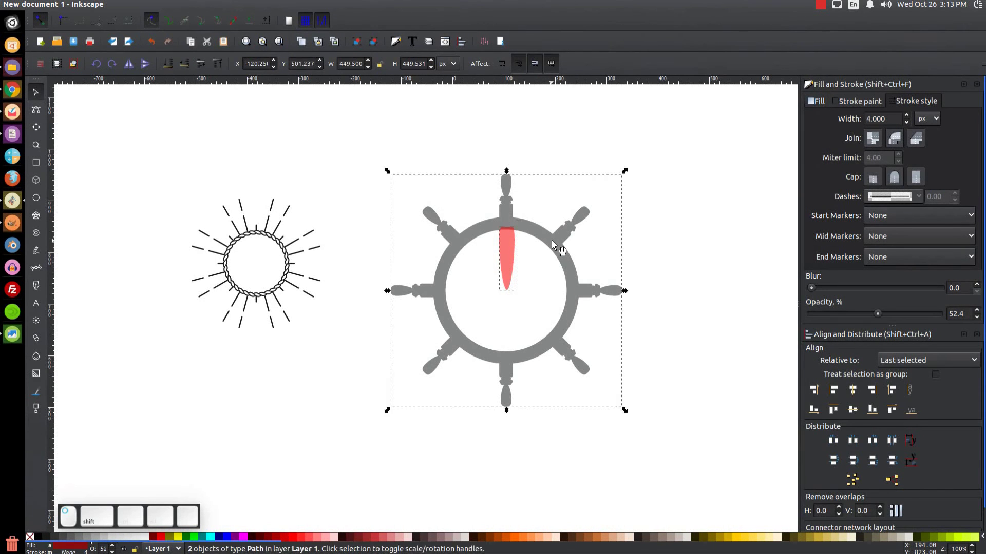
left_click(853, 389)
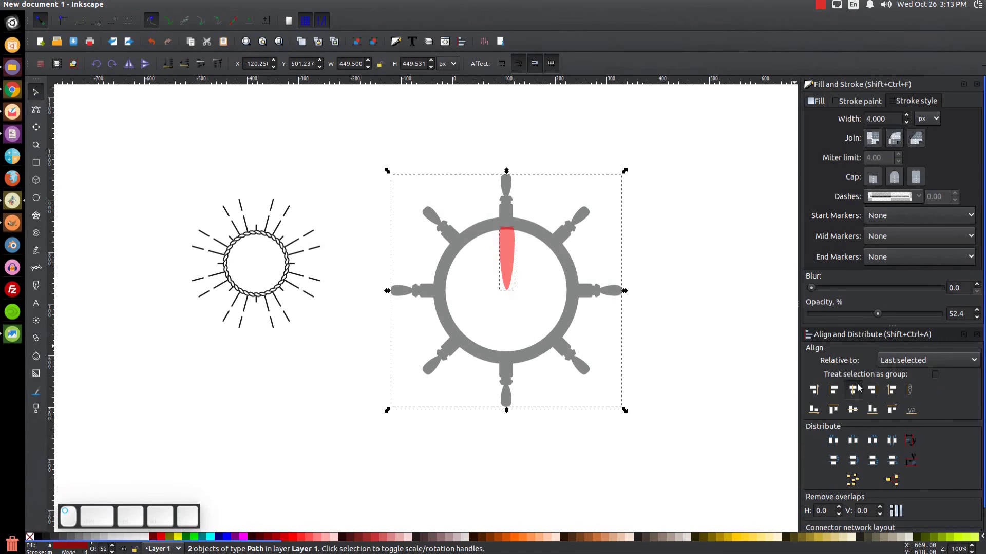
left_click(631, 263)
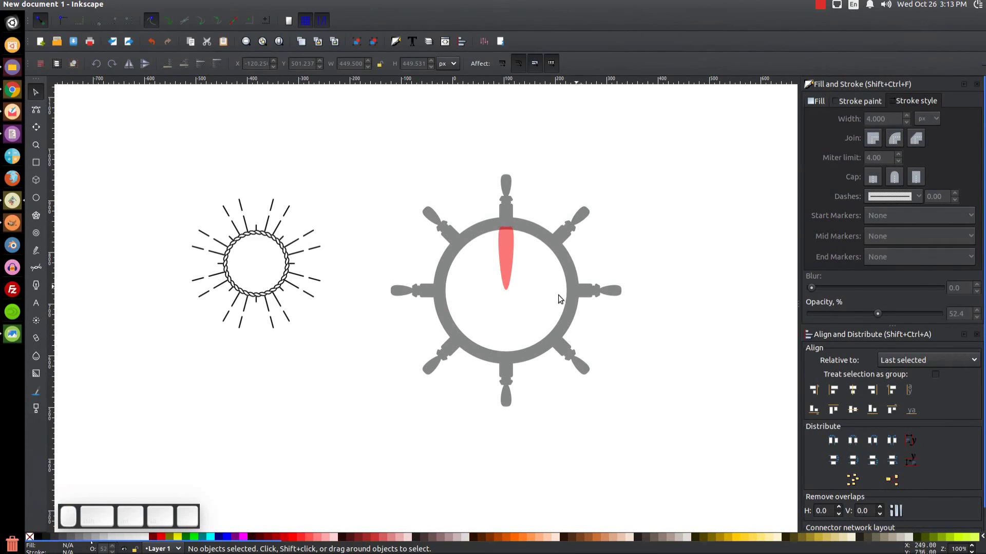
left_click(506, 256)
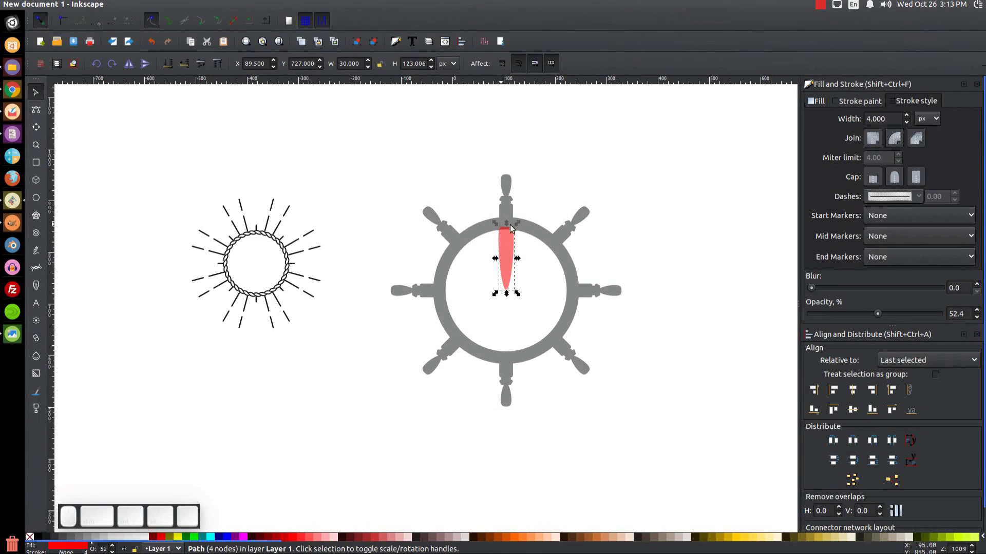
left_click_drag(506, 295, 512, 282)
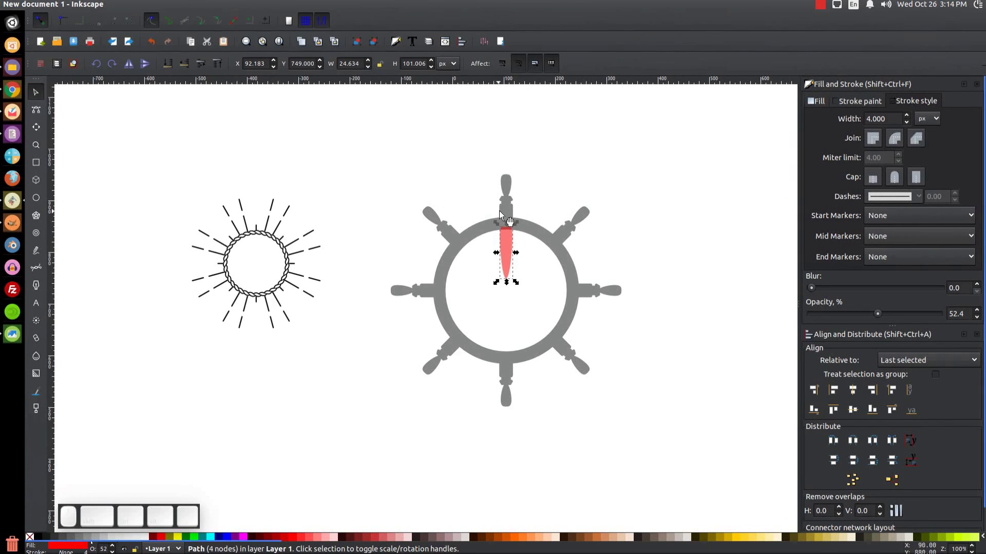
Place a vertically flipped duplicate of the spoke at the rim's inner bottom and unite the two spokes into one path
key("ctrl+d")
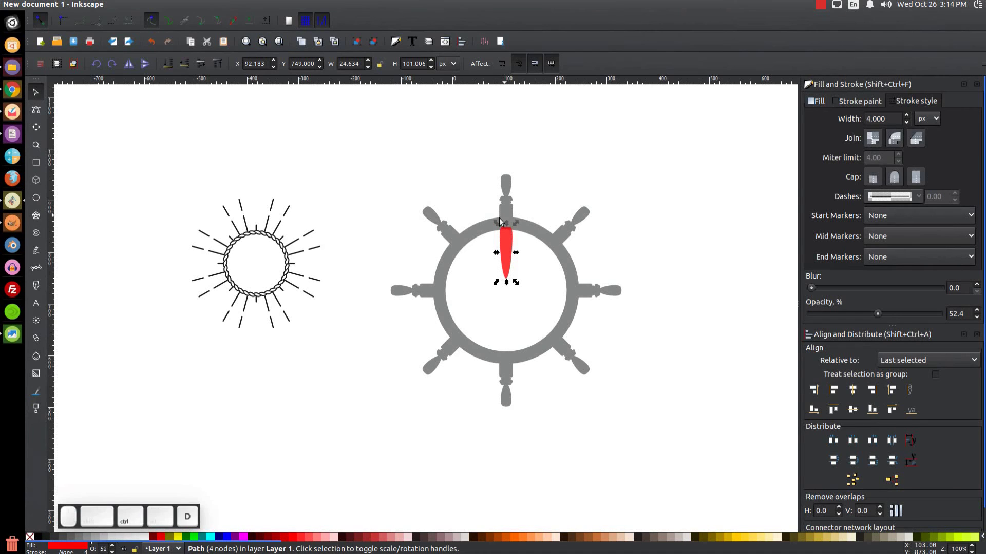
left_click(144, 62)
left_click_drag(507, 249, 518, 333)
key("shift")
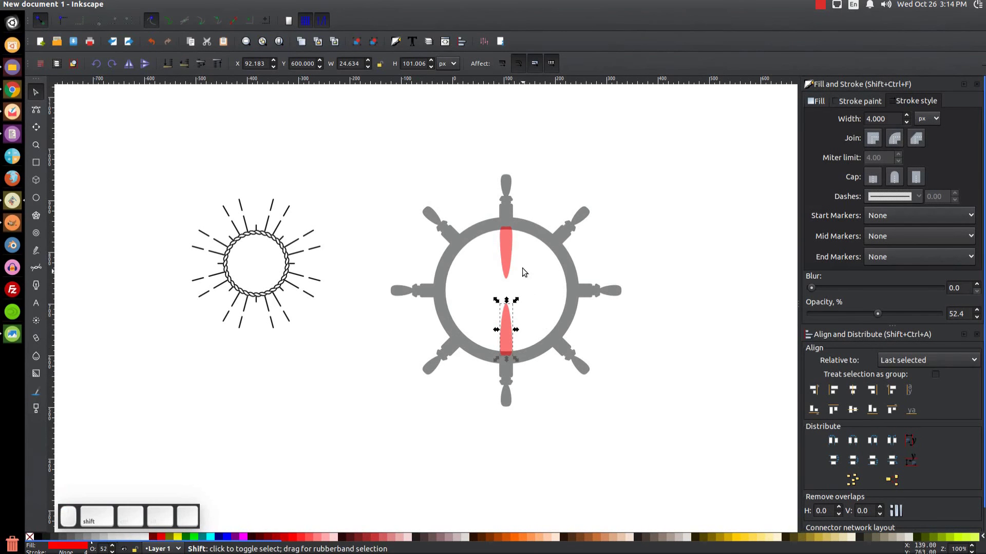
left_click(508, 246, "shift")
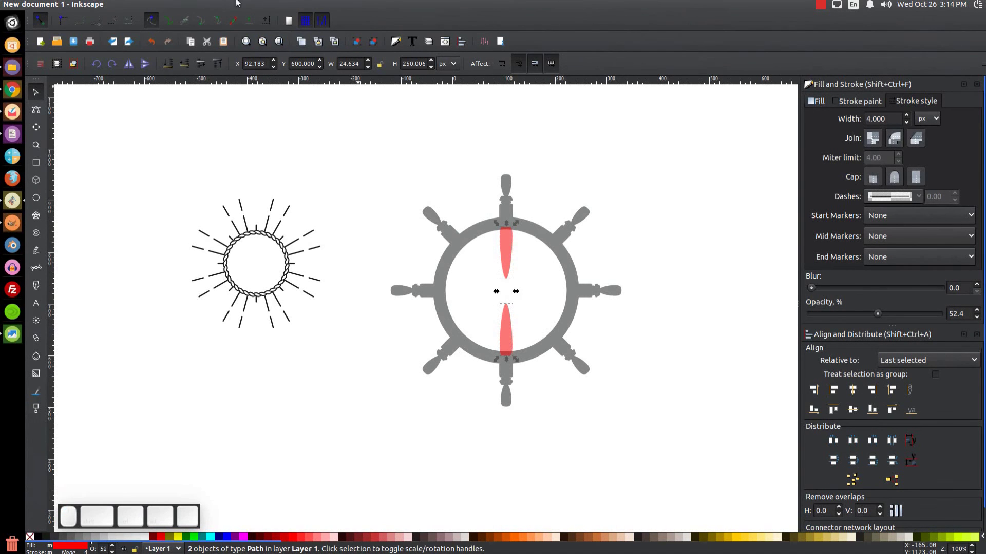
left_click(171, 9)
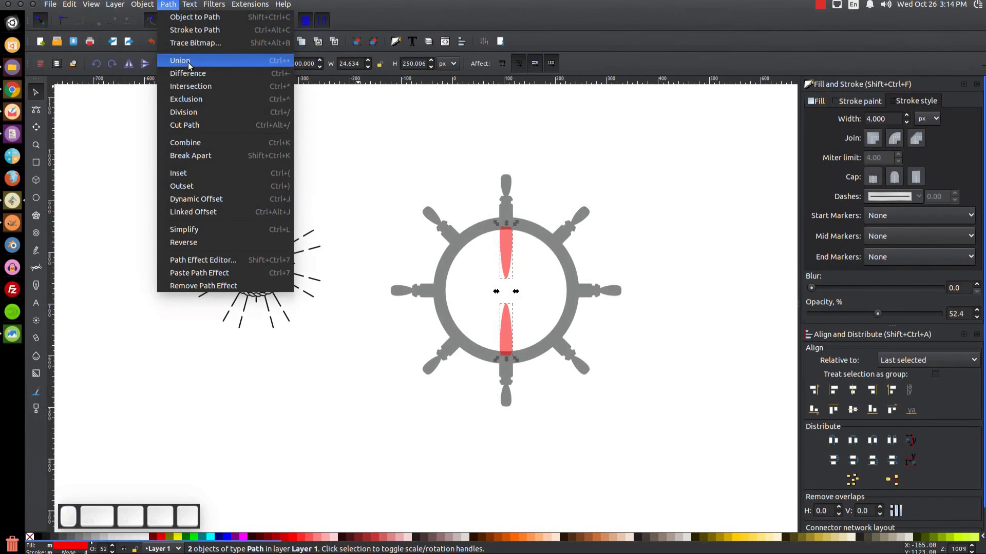
left_click(188, 62)
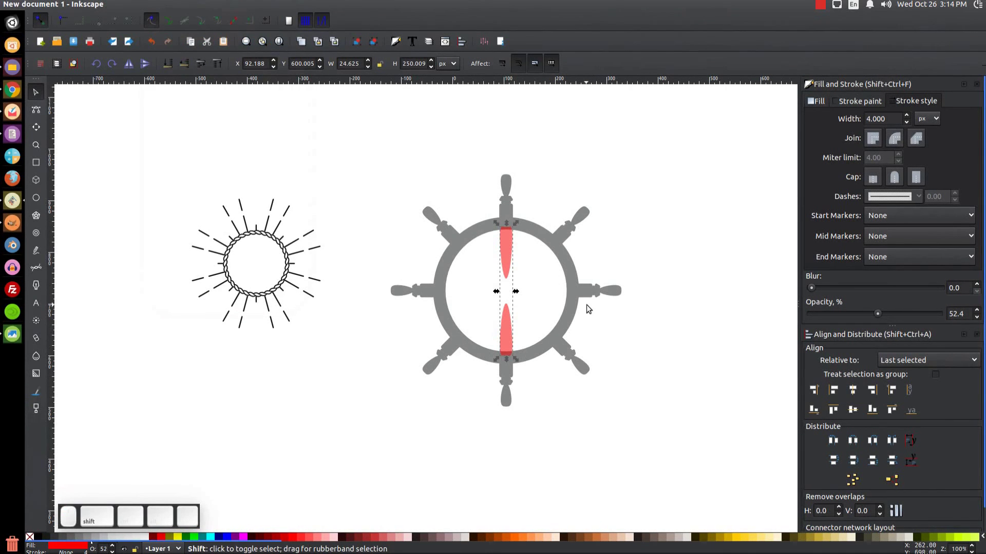
Centre the united spoke pair vertically on the wheel
left_click(554, 228, "shift")
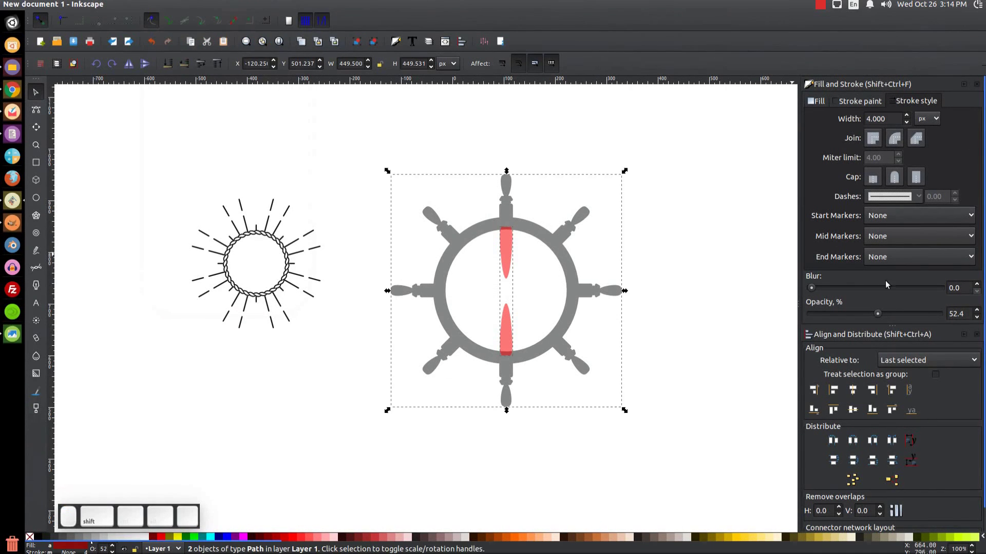
left_click(853, 415)
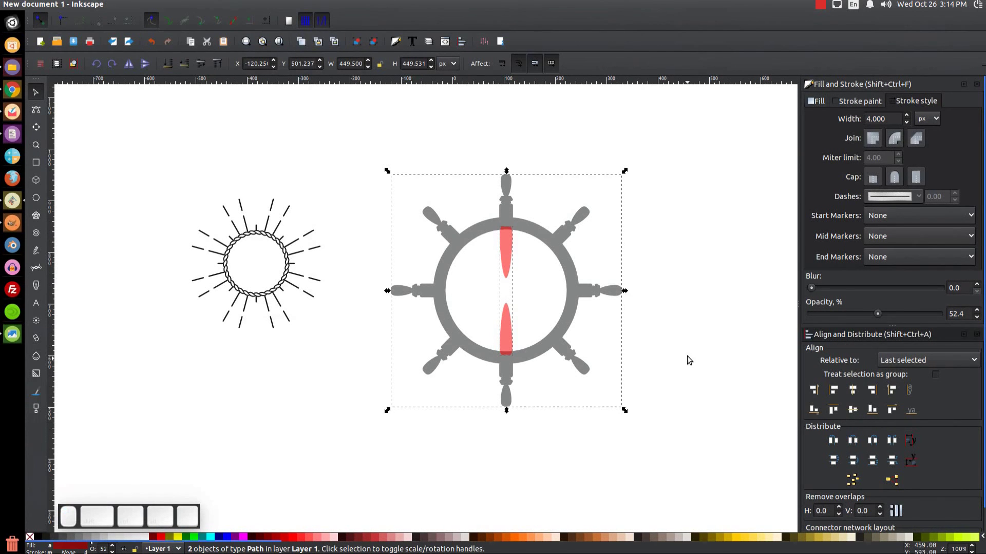
left_click(713, 201)
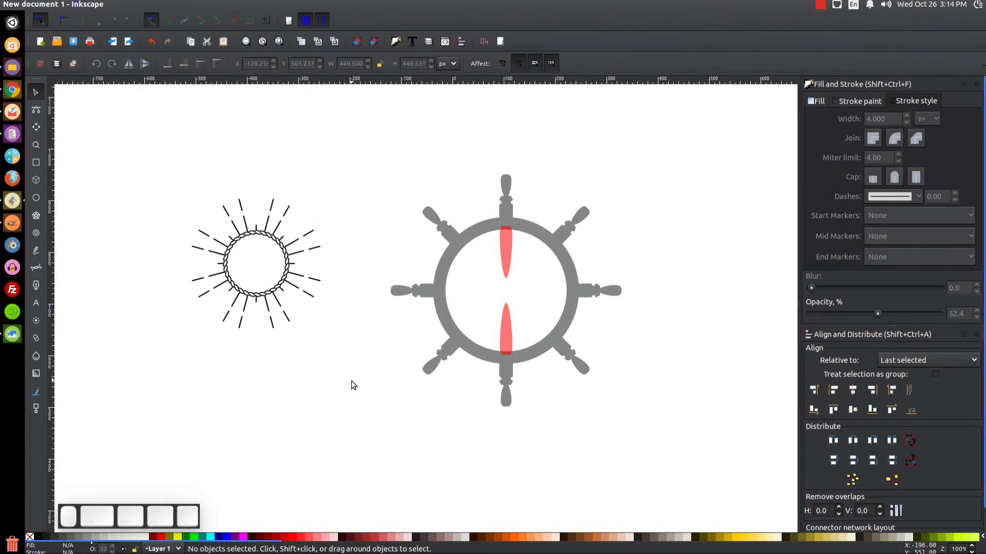
Add three duplicates of the spoke pair, each rotated a further 45° about the wheel's centre, to complete eight spokes
left_click(505, 250)
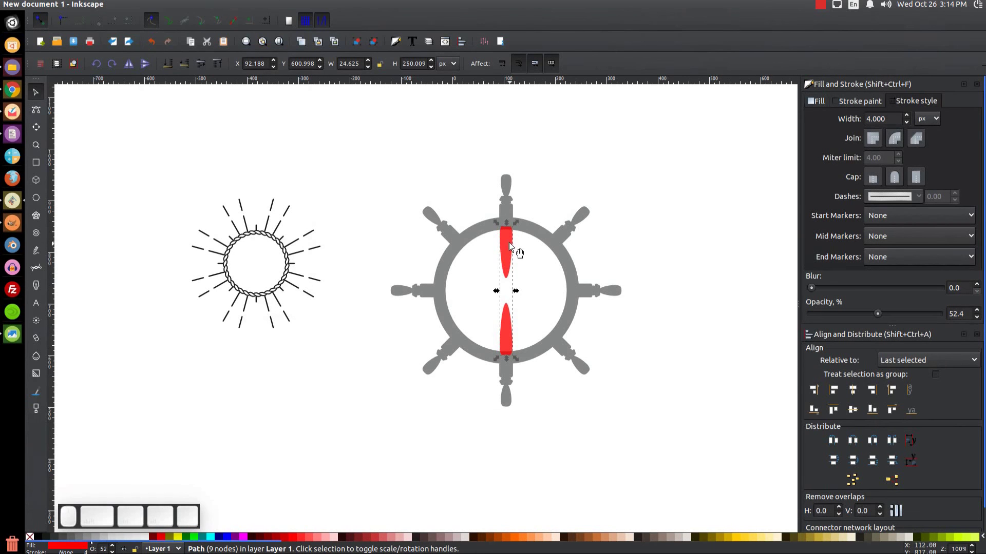
left_click(508, 241)
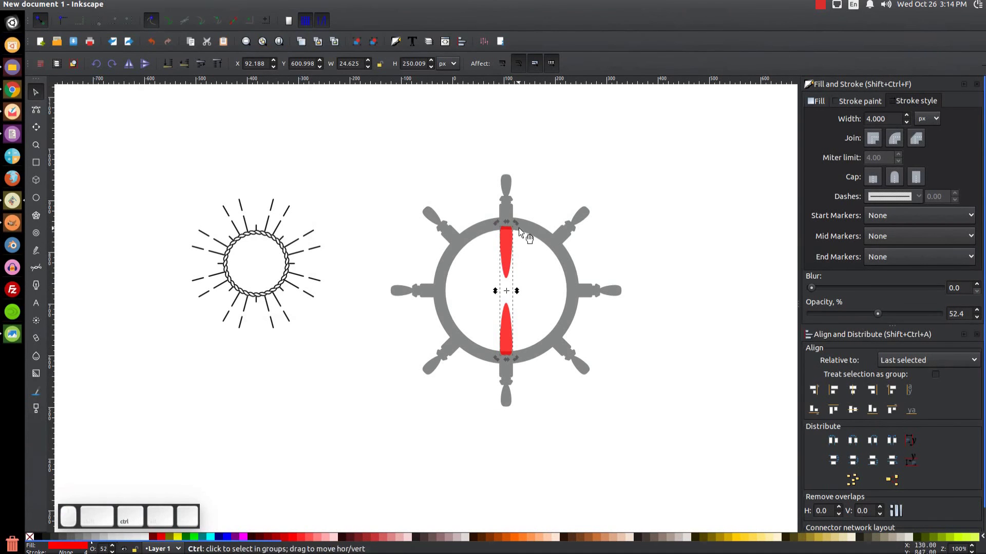
left_click_drag(516, 221, 566, 242)
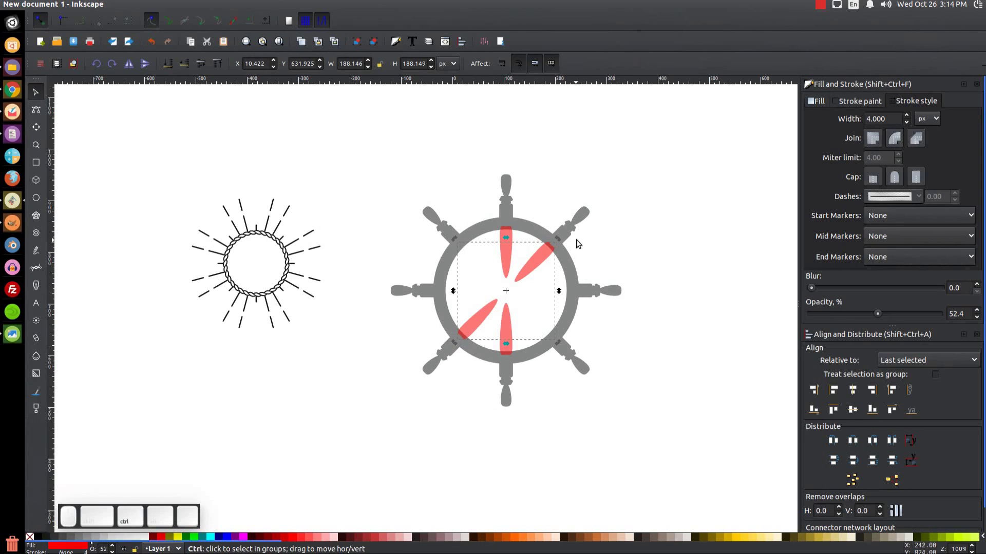
key("ctrl+d")
left_click_drag(559, 240, 574, 287)
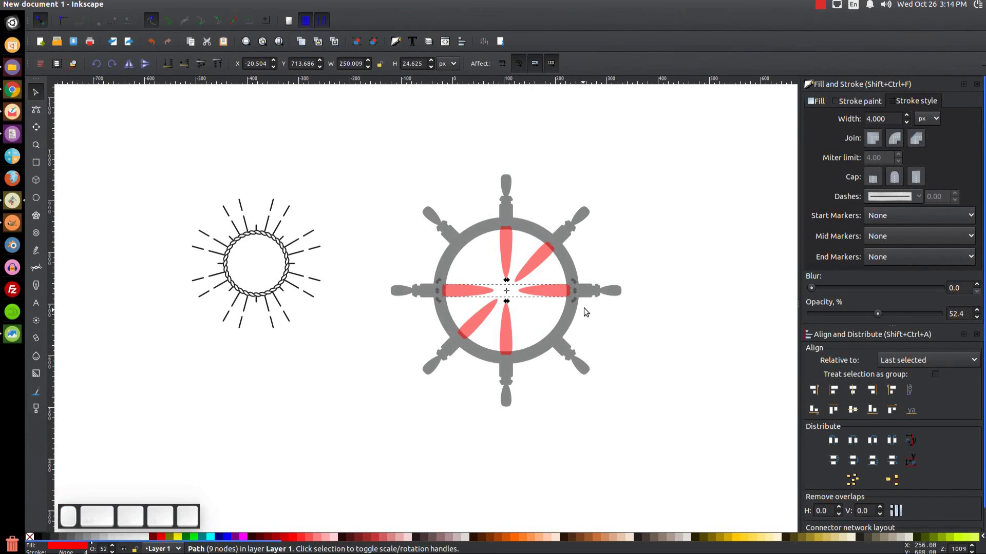
key("ctrl+d")
left_click_drag(573, 281, 548, 332)
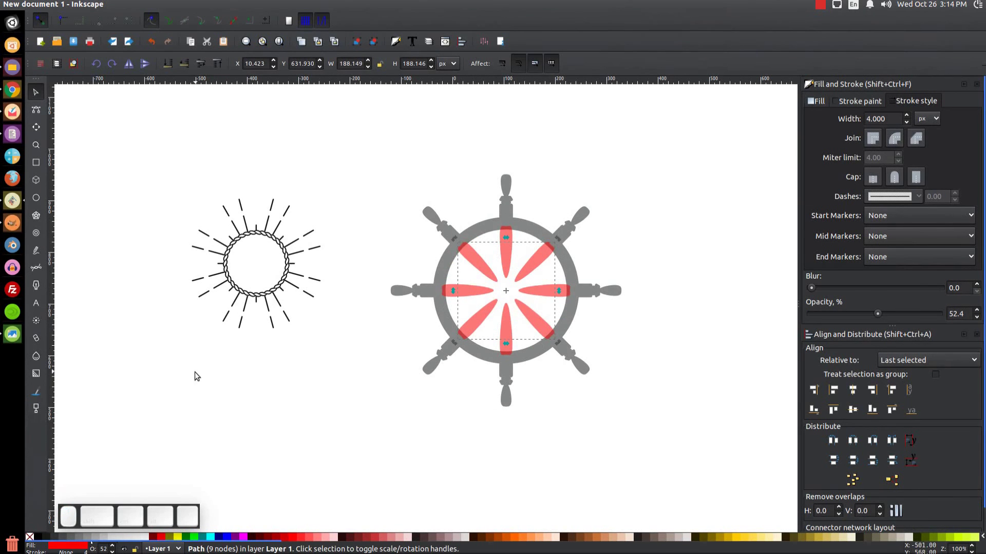
Unite all the red spokes with the ship's wheel into one path
left_click_drag(711, 450, 369, 113)
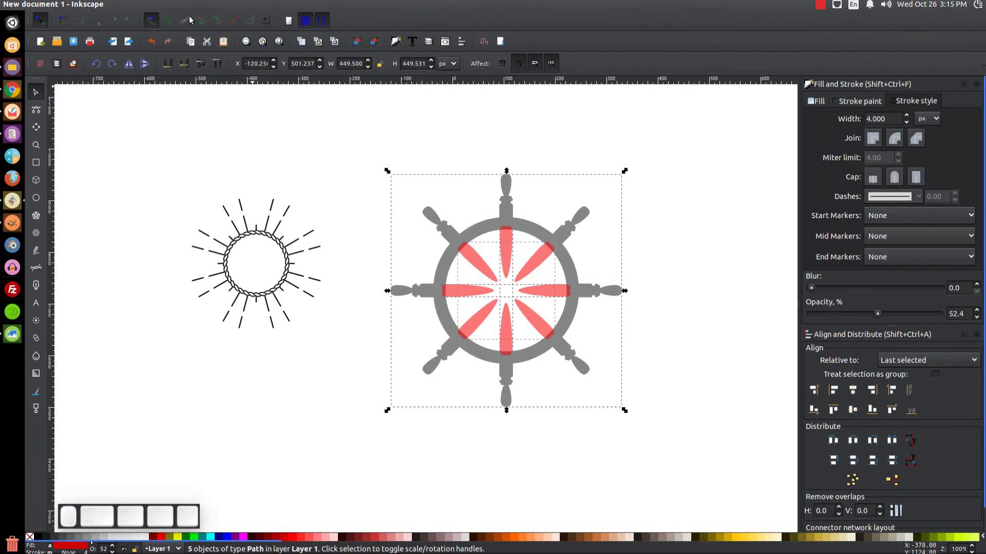
left_click(168, 4)
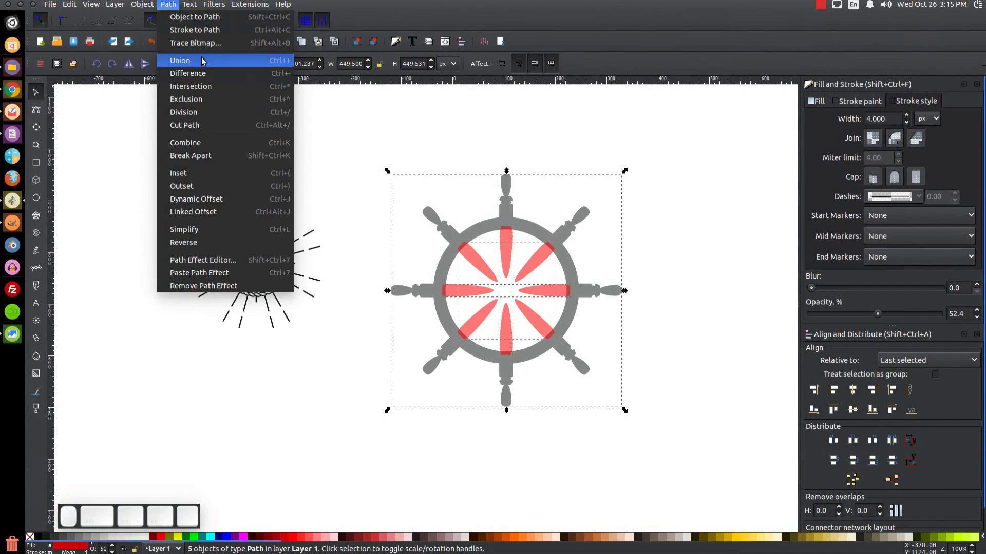
left_click(202, 61)
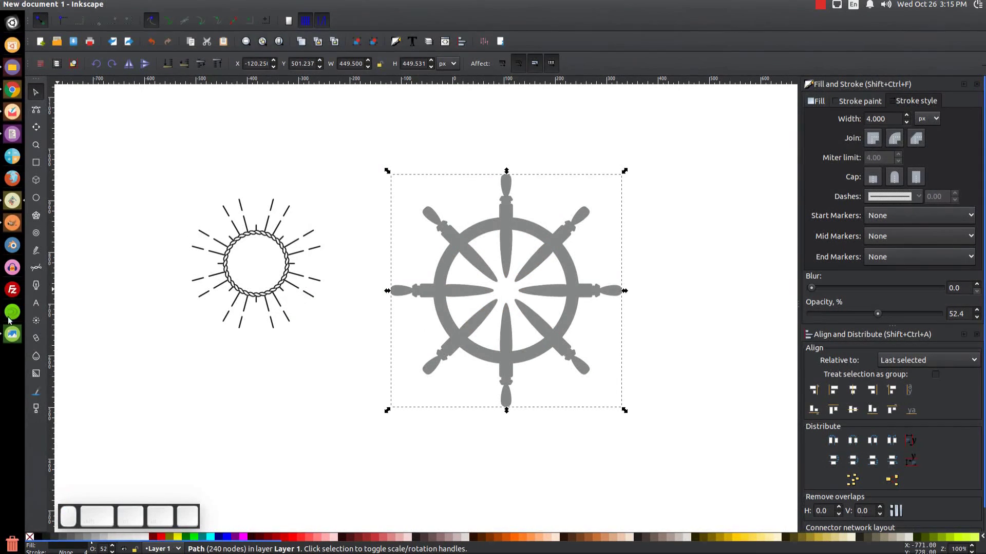
Check the wheel's hub in the reference image thumbnail.png and draw a circle about 100 px wide near the wheel's centre
left_click(13, 334)
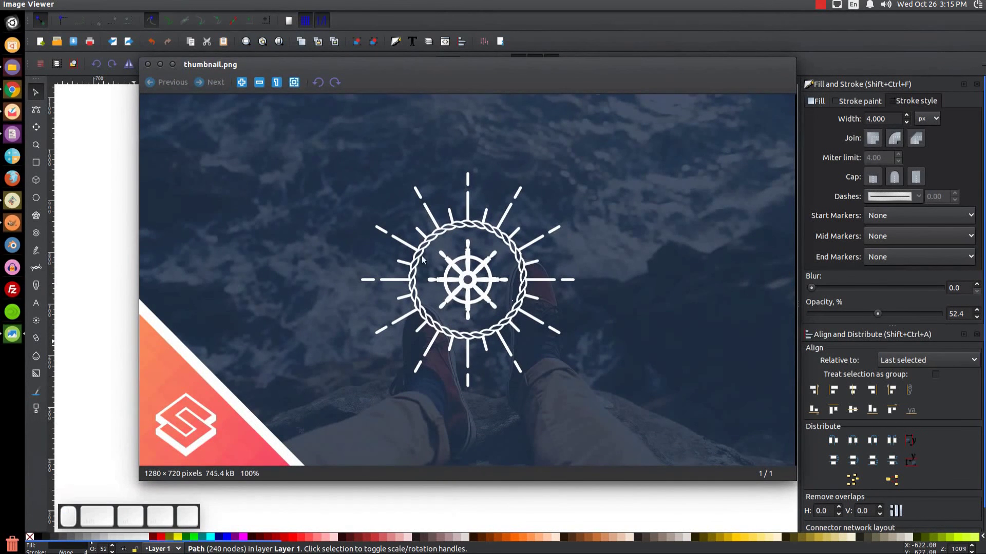
left_click(160, 64)
left_click(35, 198)
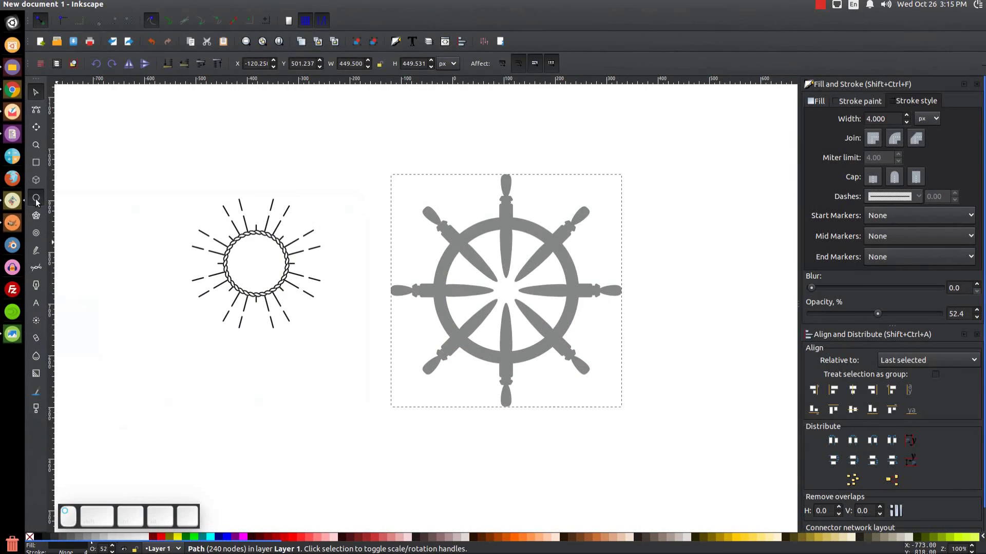
left_click_drag(503, 282, 534, 311)
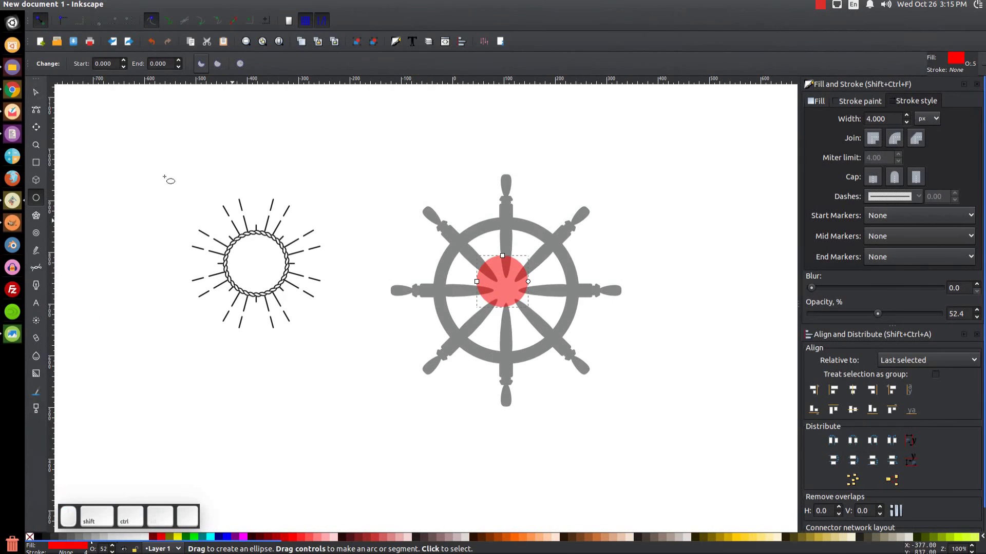
Centre the red circle horizontally and vertically on the wheel
left_click(36, 92)
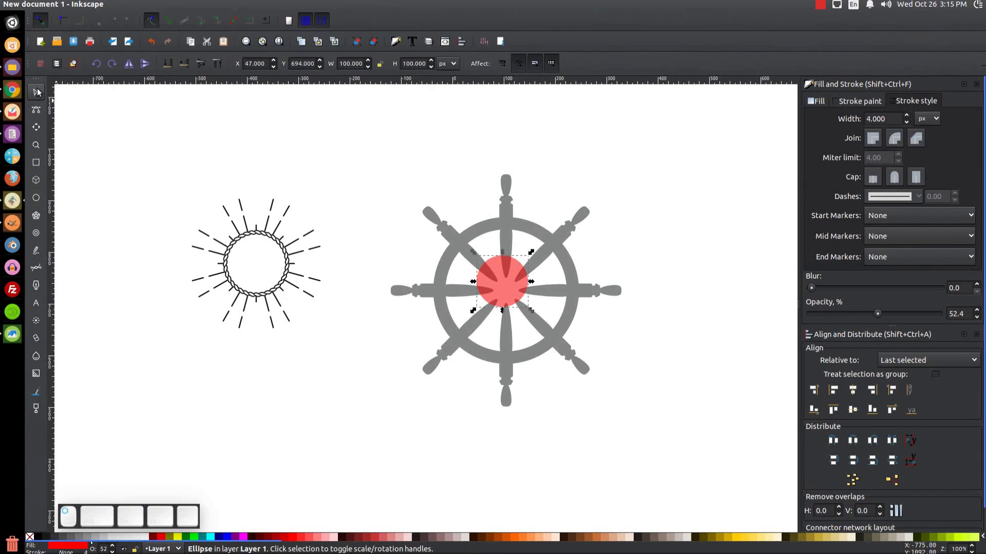
left_click(560, 237, "shift")
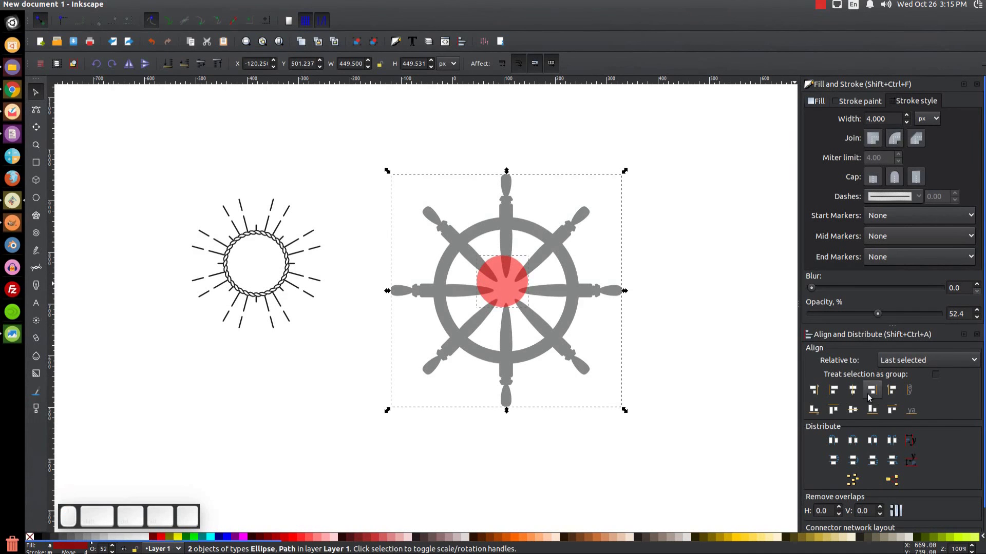
left_click(853, 390)
left_click(852, 409)
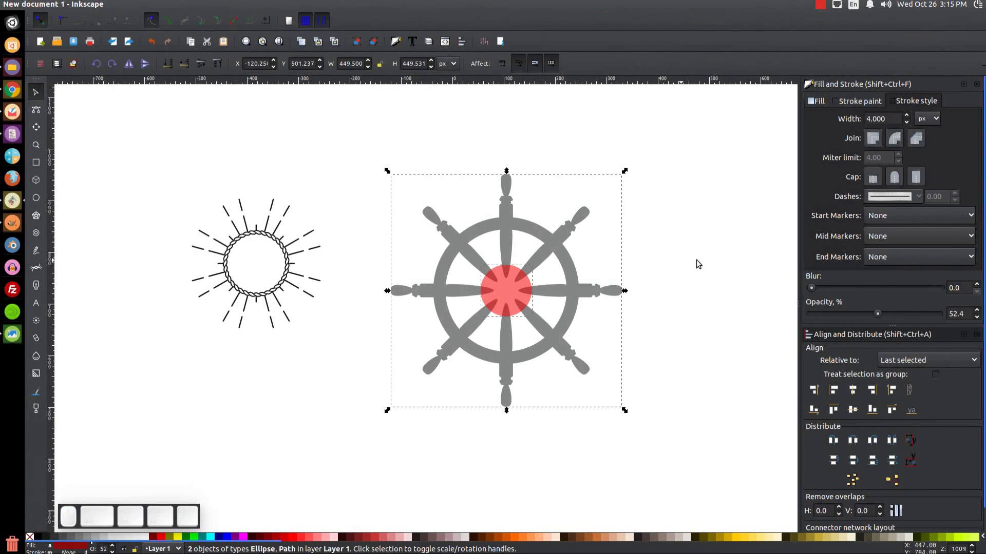
left_click(717, 260)
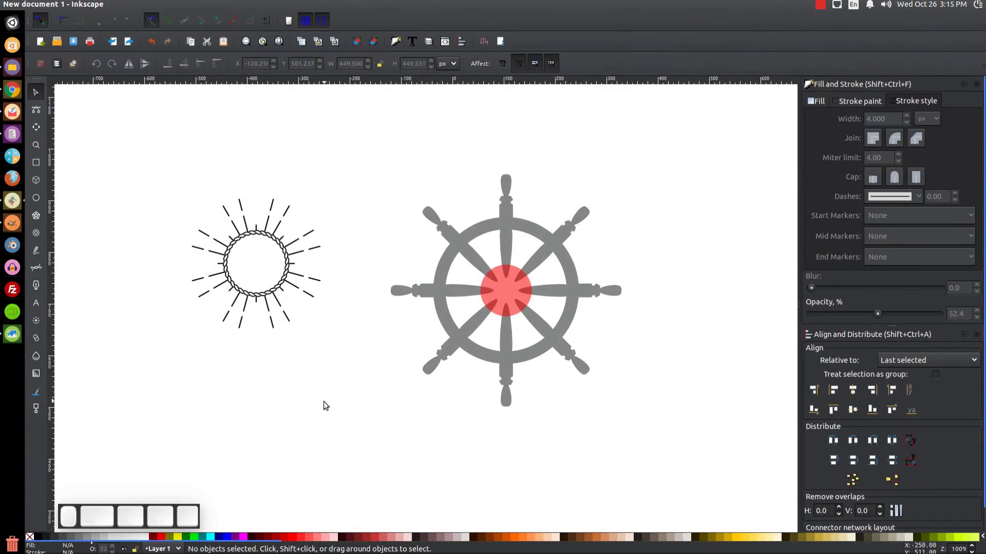
Duplicate the red circle in place and unite one copy with the wheel as a solid hub
left_click(500, 278)
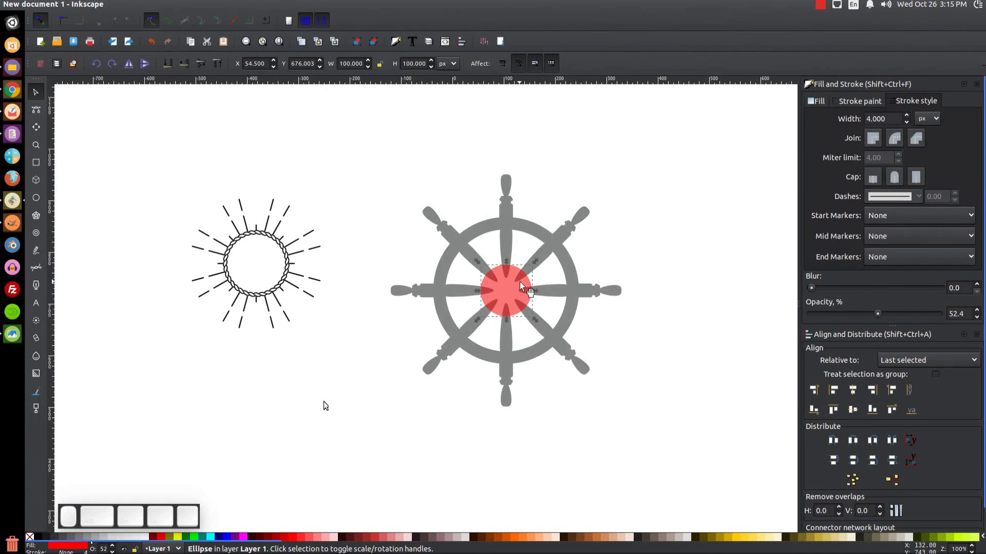
key("ctrl+d")
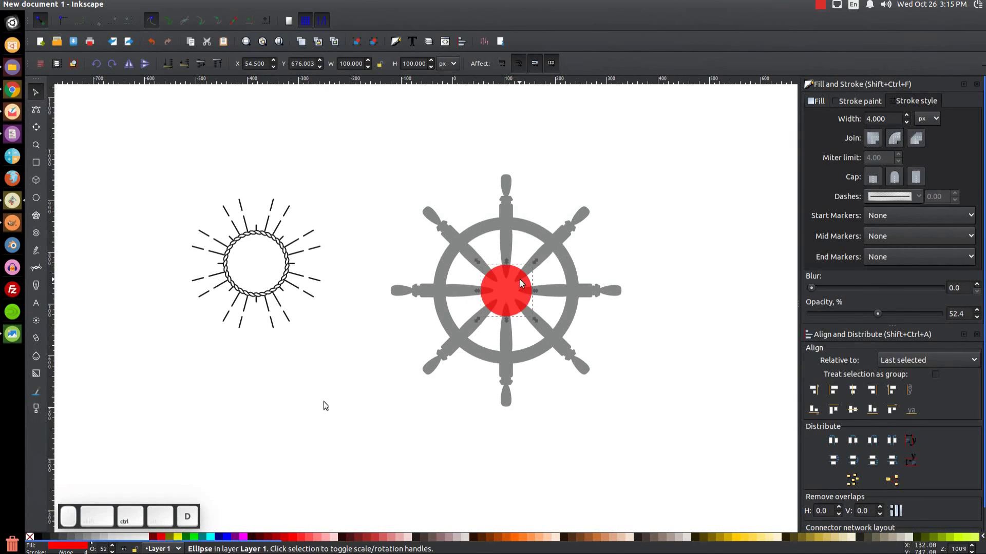
left_click(565, 239, "shift")
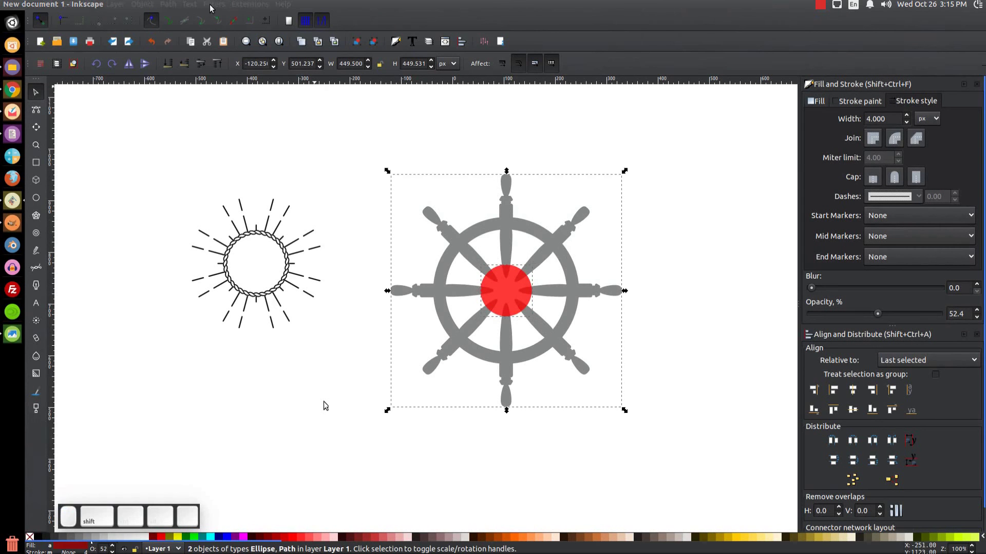
left_click(168, 4)
left_click(201, 60)
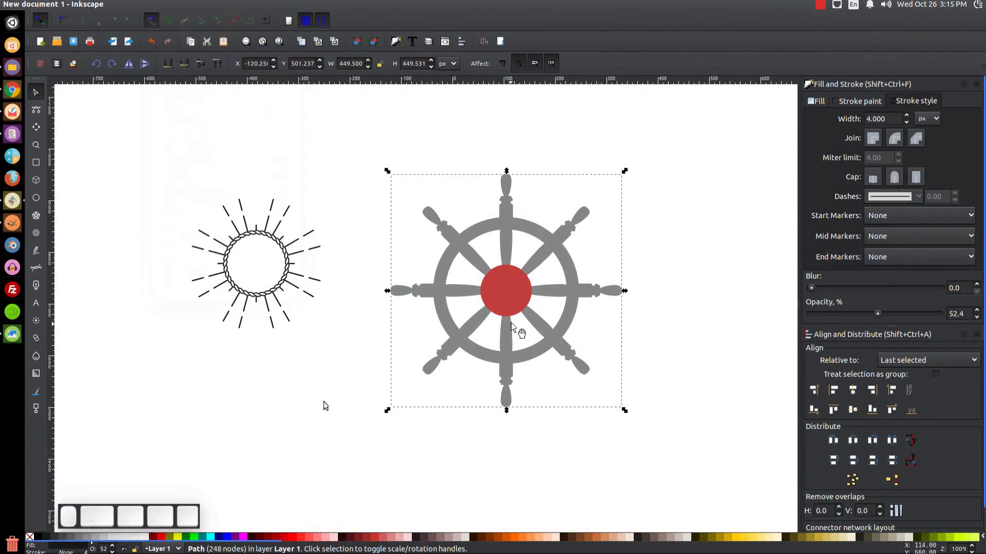
Shrink the remaining red circle about its centre to 58 px and subtract it from the wheel to cut the hub hole
left_click(507, 288, "ctrl")
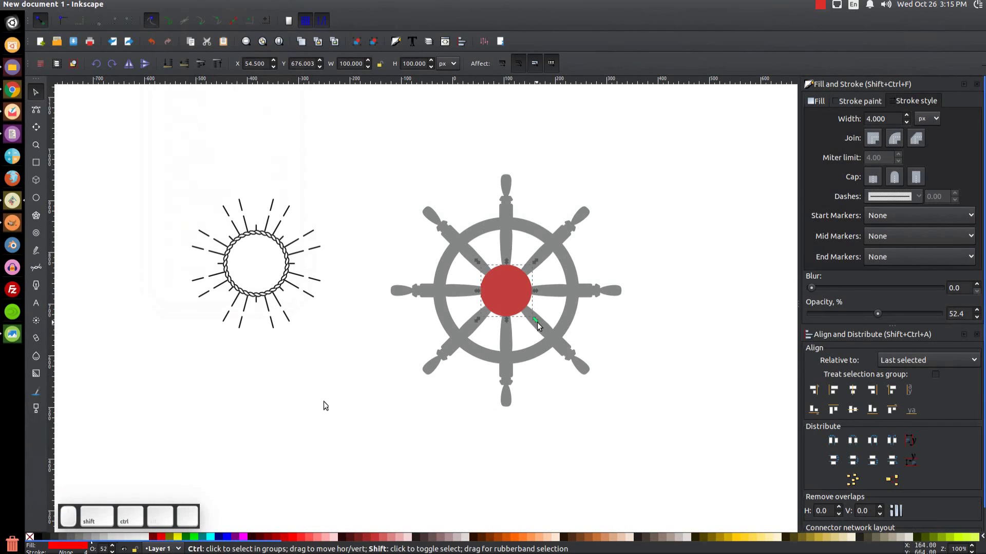
left_click_drag(537, 322, 528, 321)
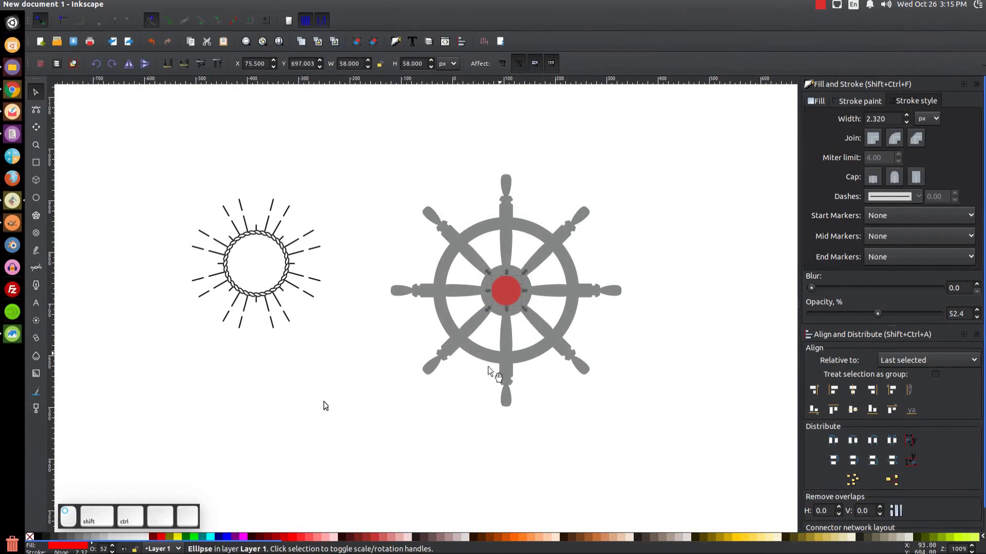
key("shift")
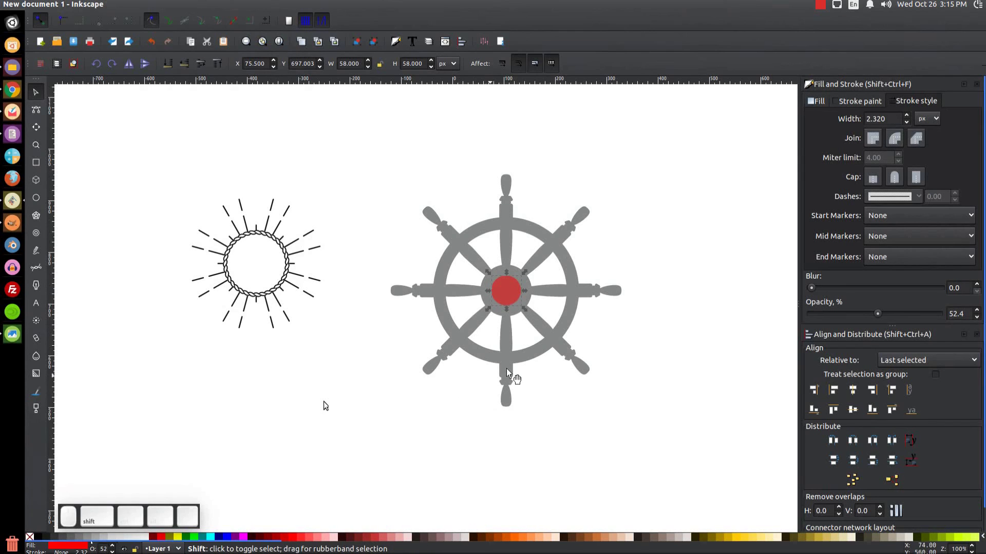
left_click(591, 289, "shift")
left_click(168, 5)
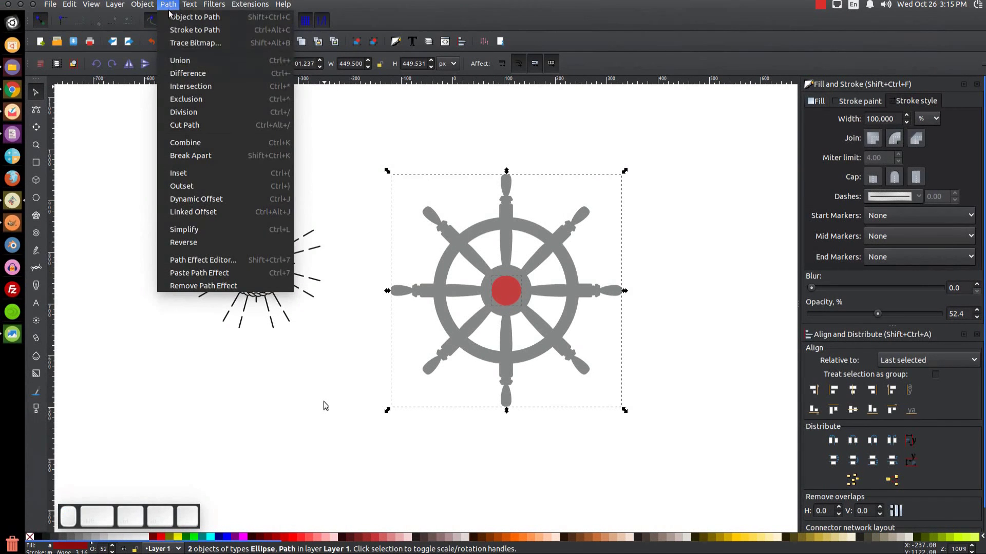
left_click(186, 72)
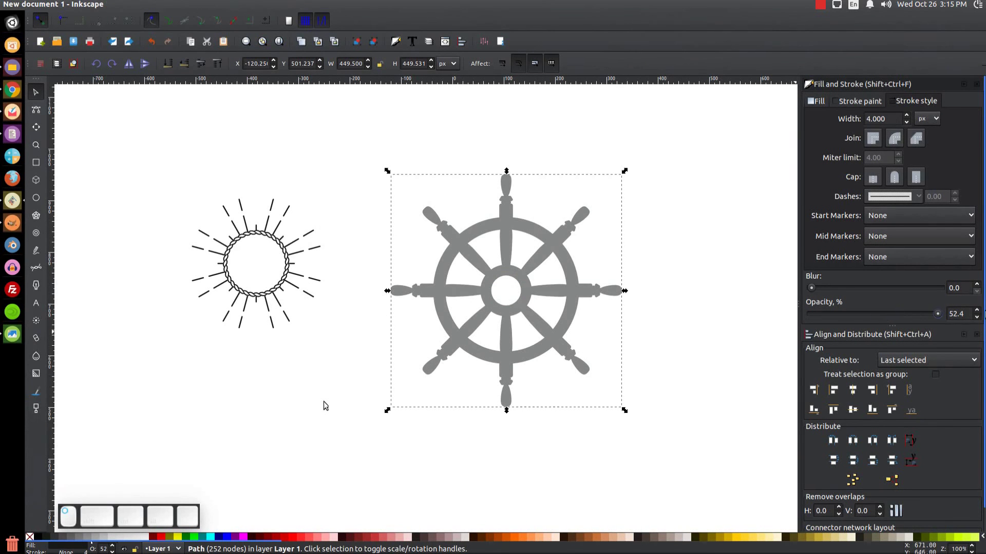
Set the wheel's opacity to 100% and scale it down proportionally about its centre to about 77.5 px
left_click_drag(884, 318, 942, 314)
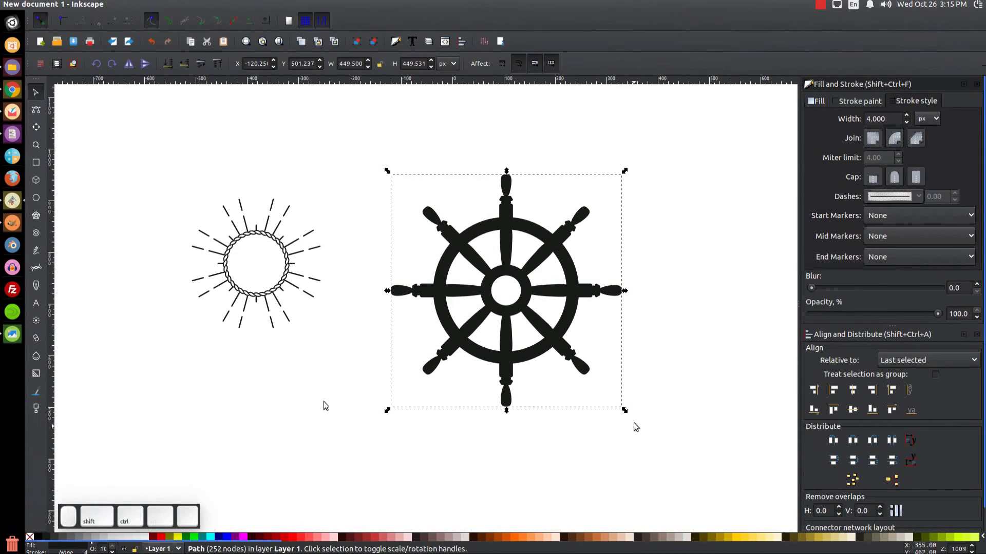
left_click_drag(624, 410, 531, 328)
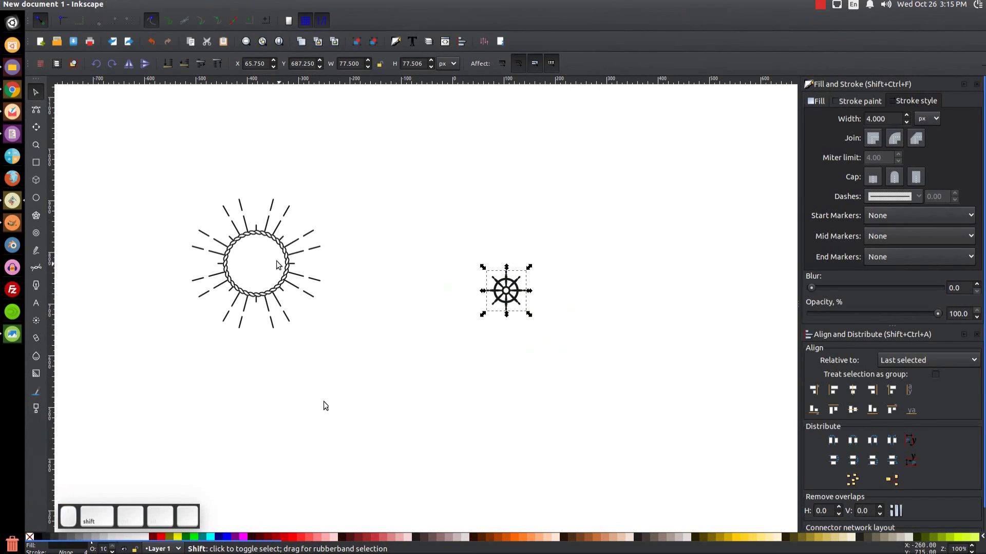
Centre the wheel horizontally and vertically inside the rope ring and shrink it about its centre to about 69.5 px
left_click(235, 238, "shift")
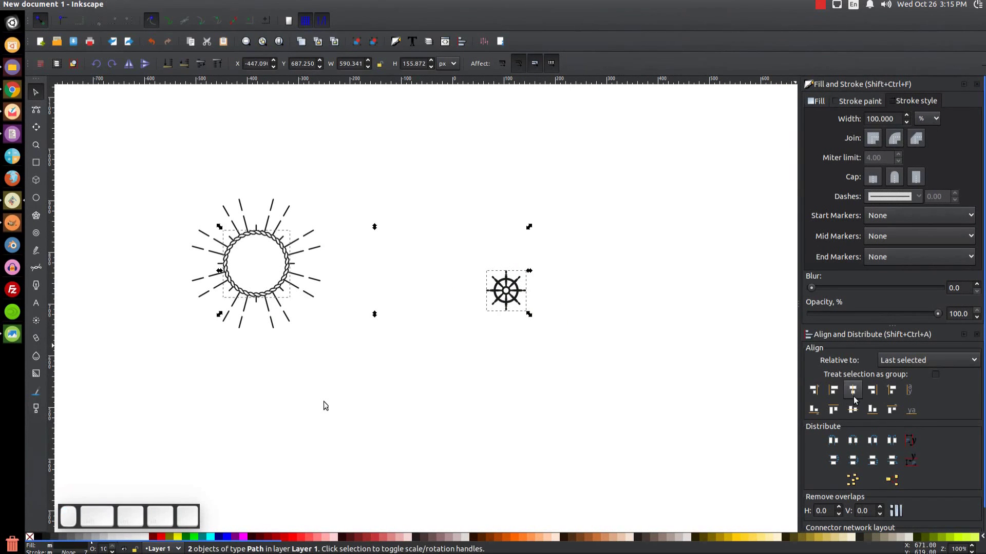
left_click(853, 390)
left_click(853, 410)
left_click_drag(352, 301, 557, 361)
left_click(465, 334)
mouse_move(484, 347)
left_mouse_down()
mouse_move(493, 356)
mouse_move(483, 348)
left_mouse_up()
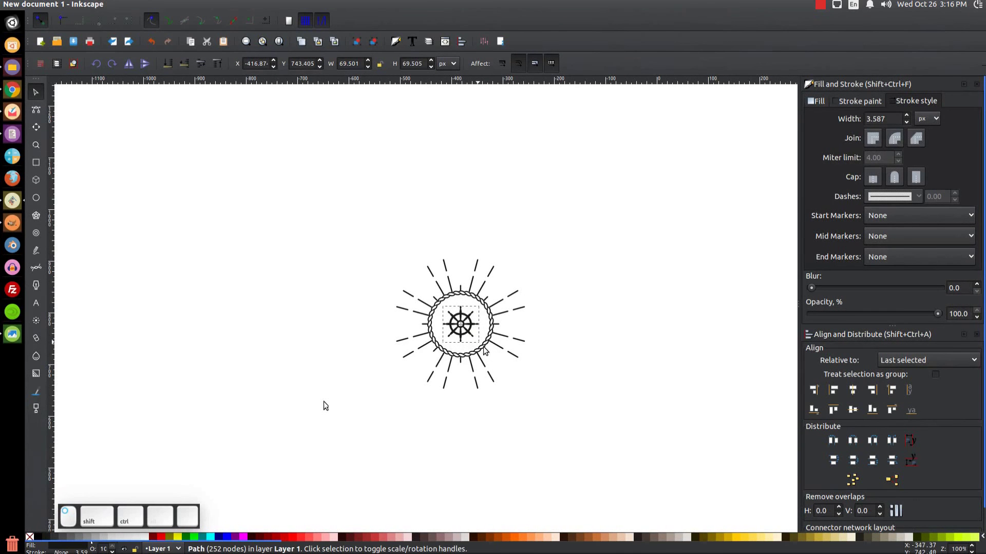
Select the wheel, rope ring and rays together and move the whole emblem to about X -571.5, Y 803.8 px
left_click(597, 362)
left_click_drag(598, 455, 306, 213)
left_click_drag(460, 324, 430, 246)
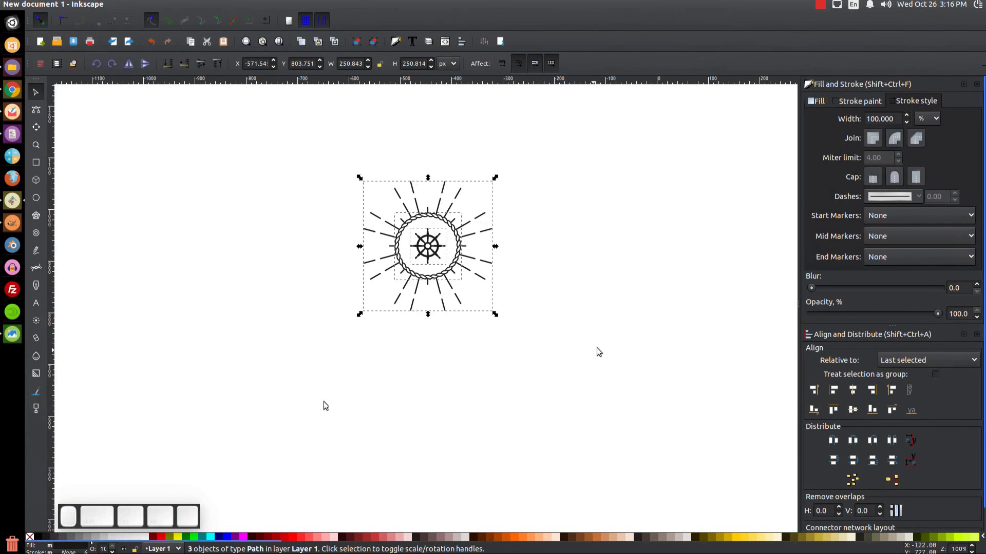
left_click(546, 400)
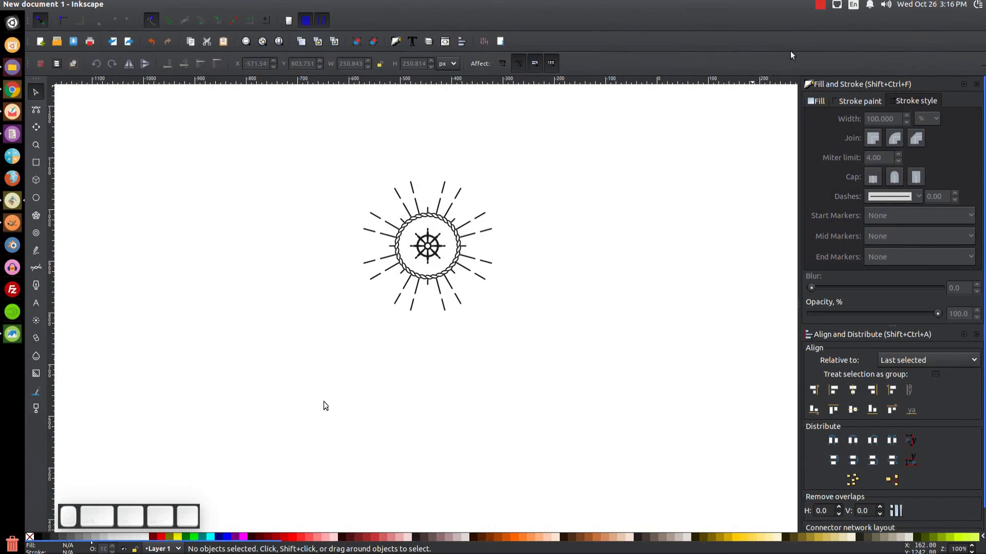
left_click(820, 6)
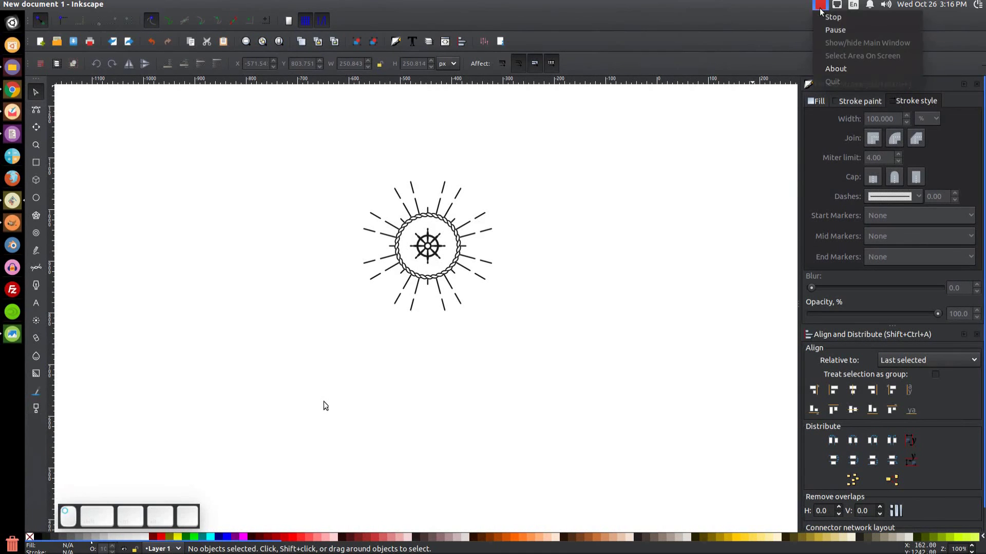